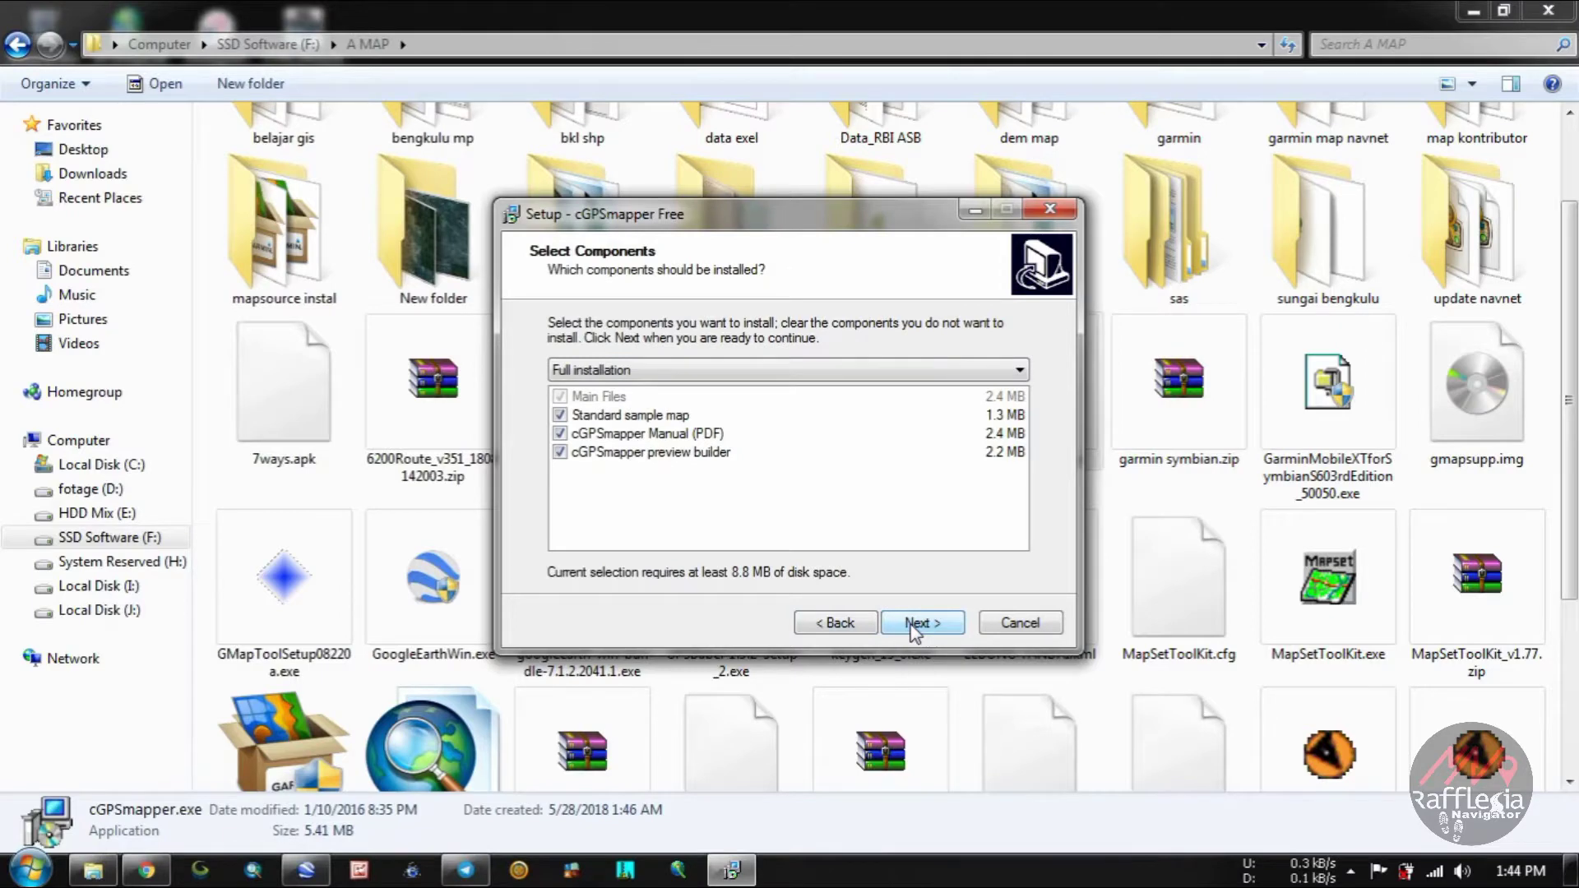
Step: Complete the cGPSmapper Free setup with the Full installation components
left_click(915, 625)
left_click(915, 625)
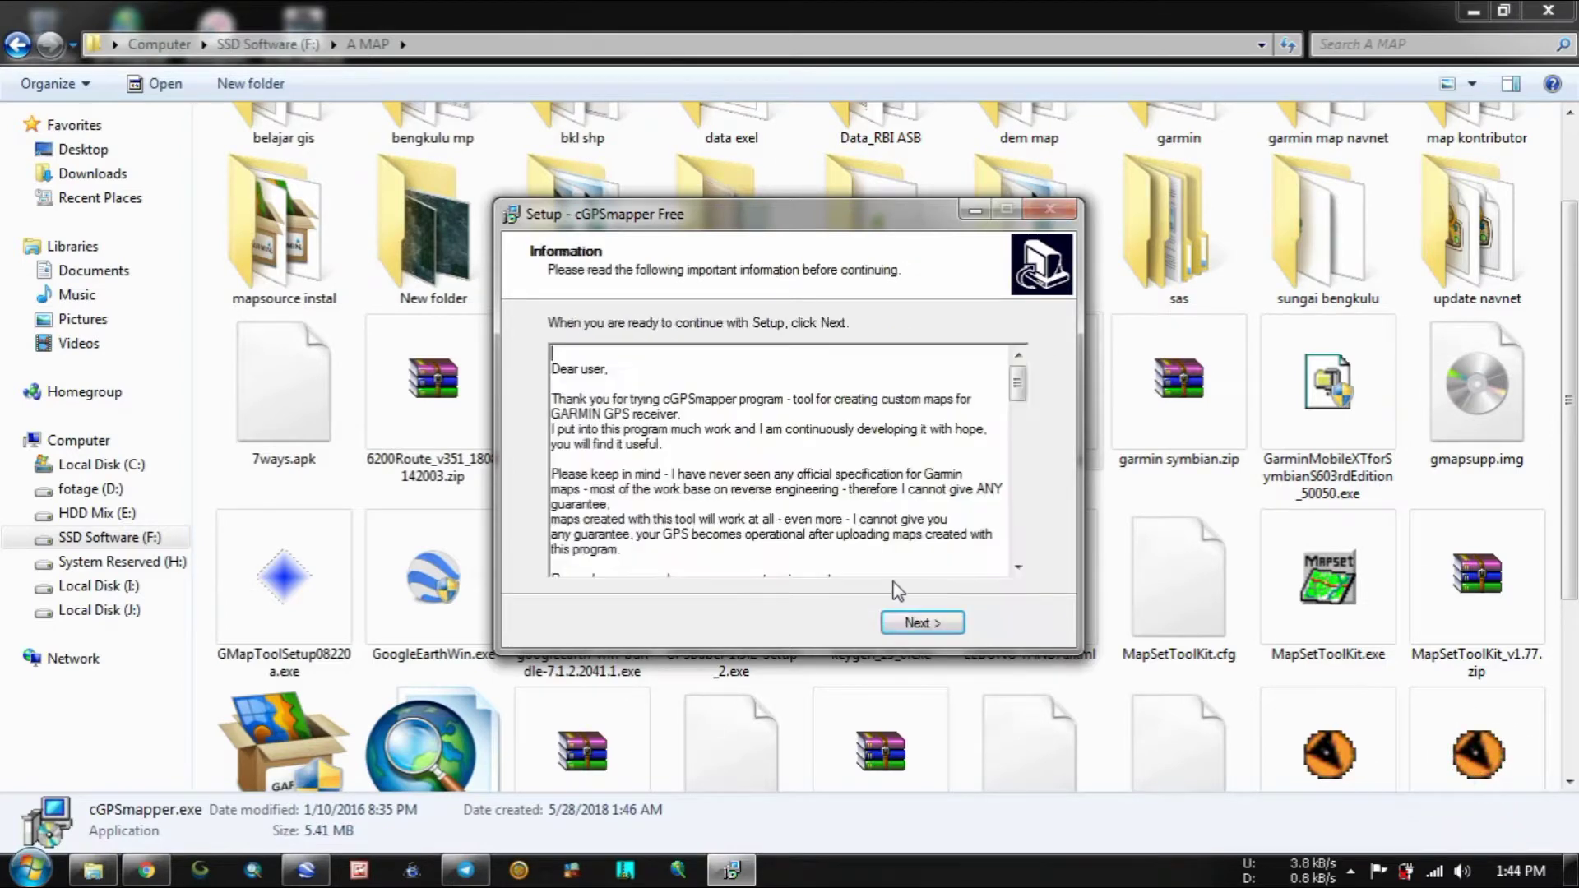
left_click(938, 627)
left_click(937, 626)
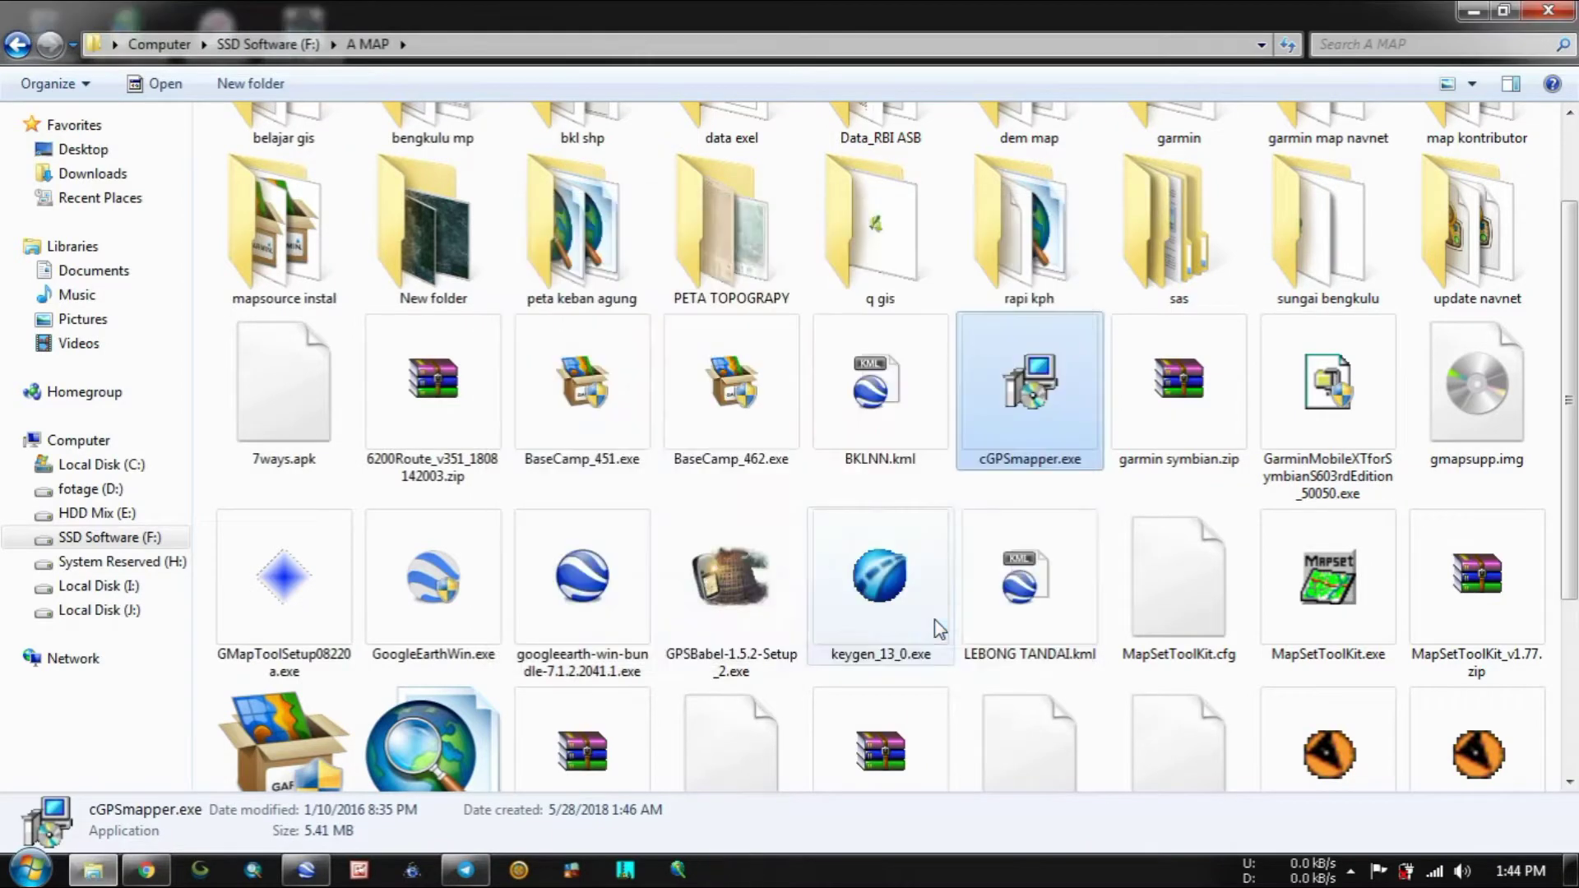
Step: Install GMapTool from GMapToolSetup08220a.exe in English, with gmt.exe copied to the Windows directory and a desktop icon
left_click(271, 588)
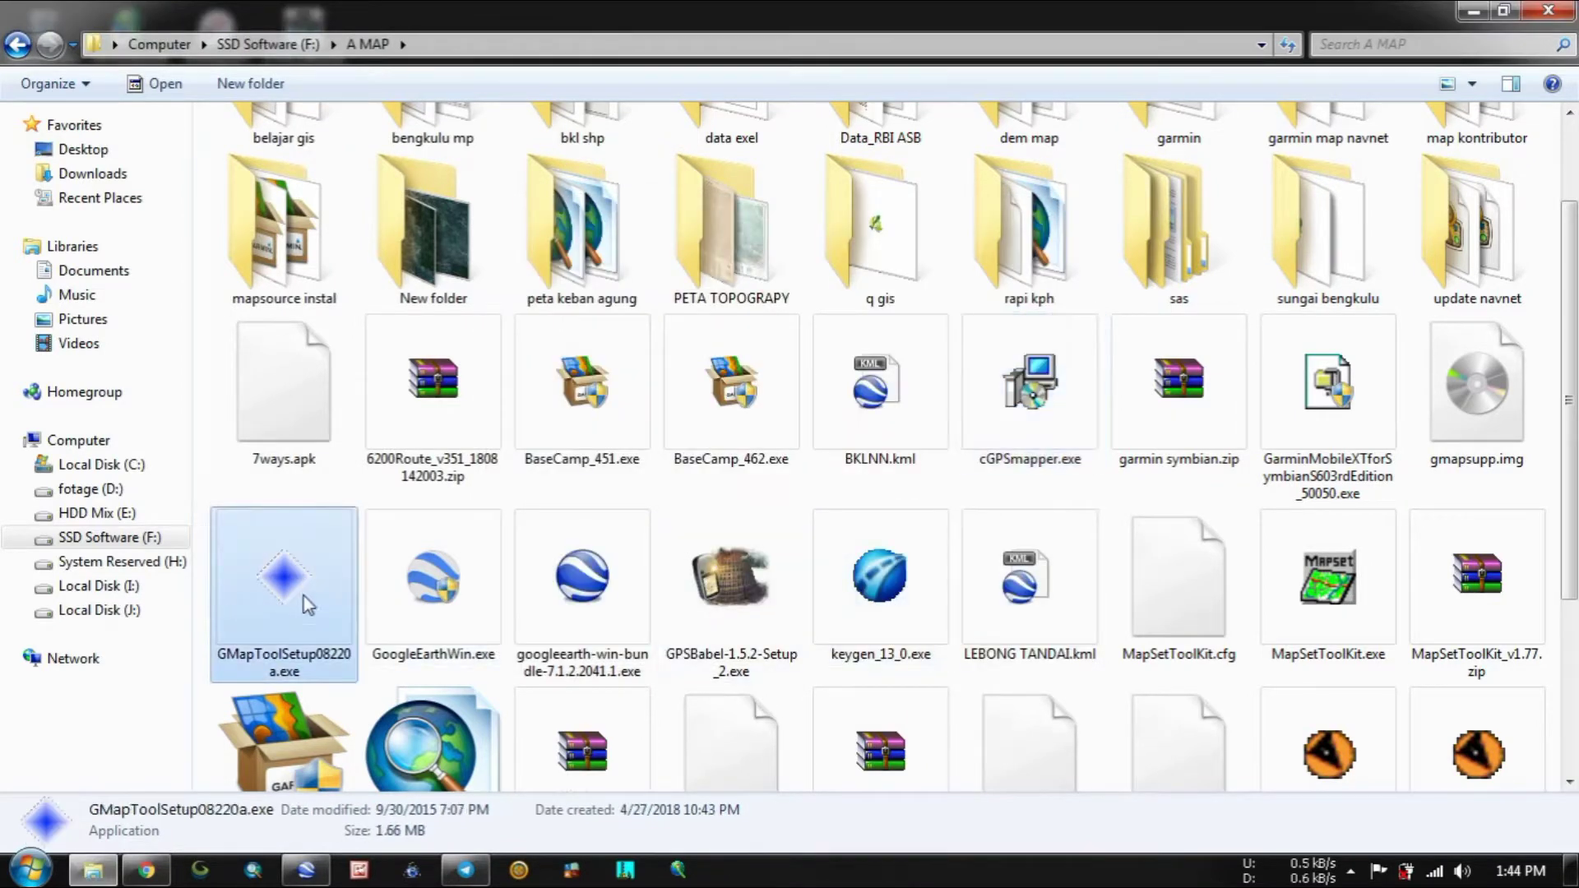
double_click(304, 576)
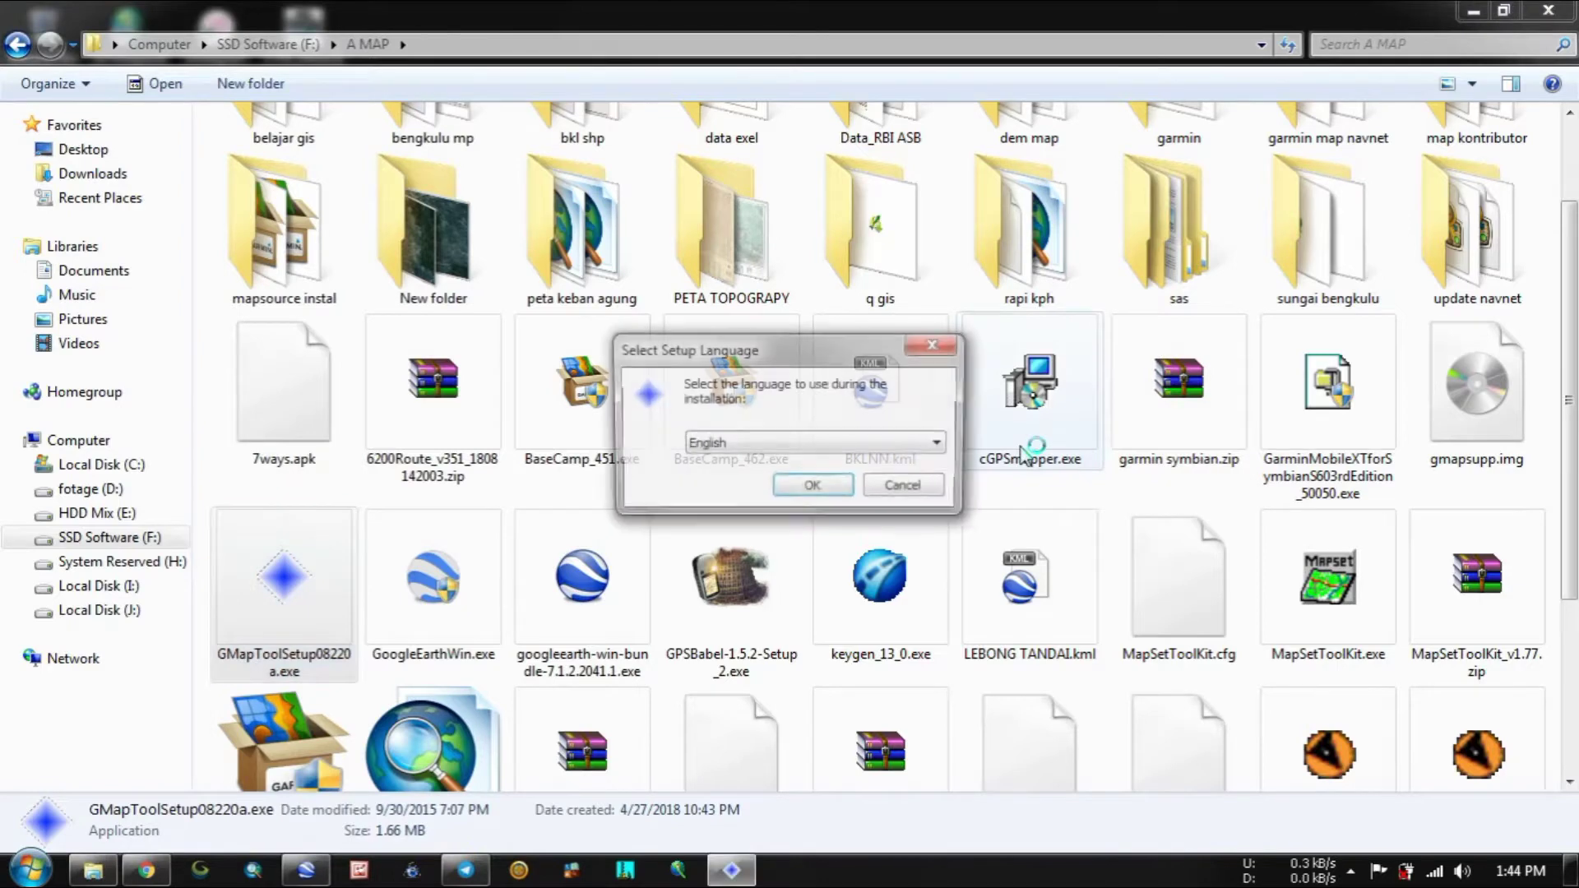
left_click(834, 492)
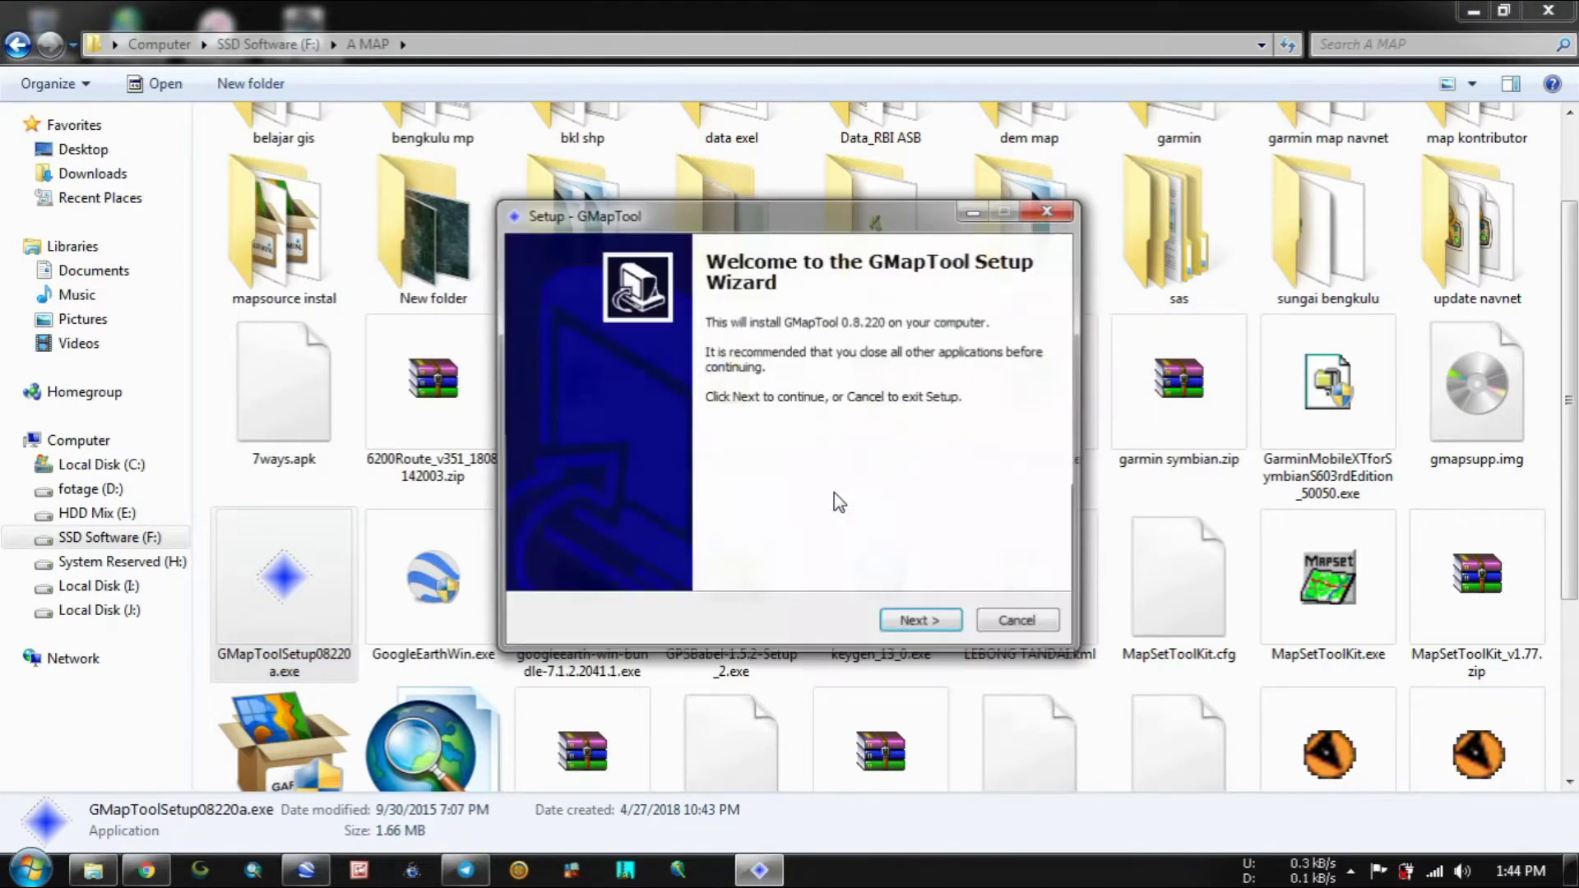
left_click(924, 623)
left_click(928, 627)
left_click(928, 627)
left_click(928, 626)
left_click(927, 626)
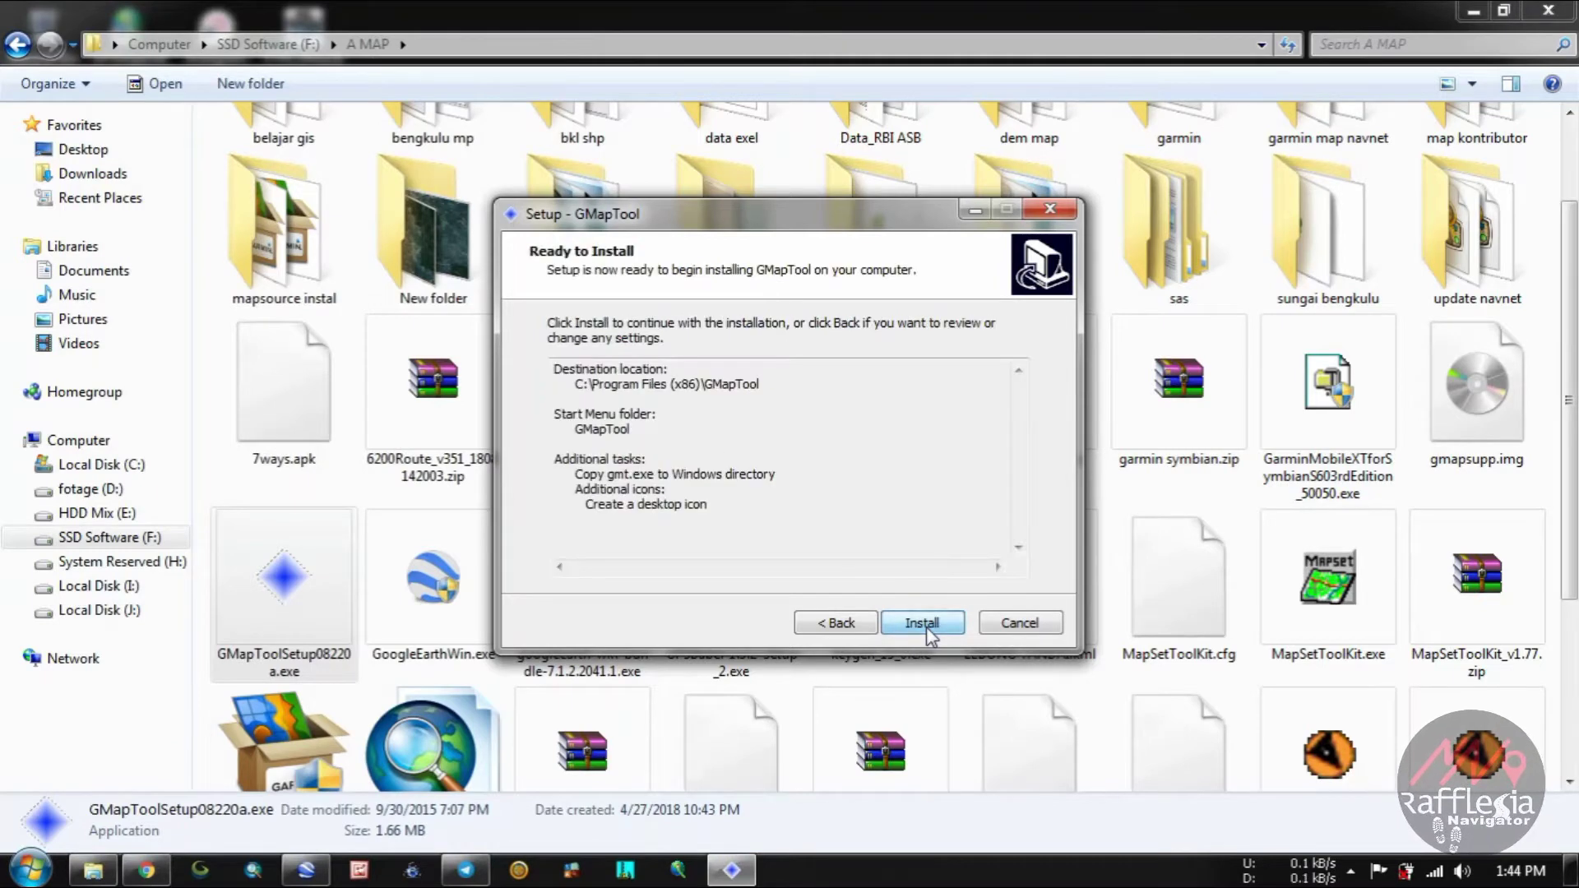
left_click(927, 627)
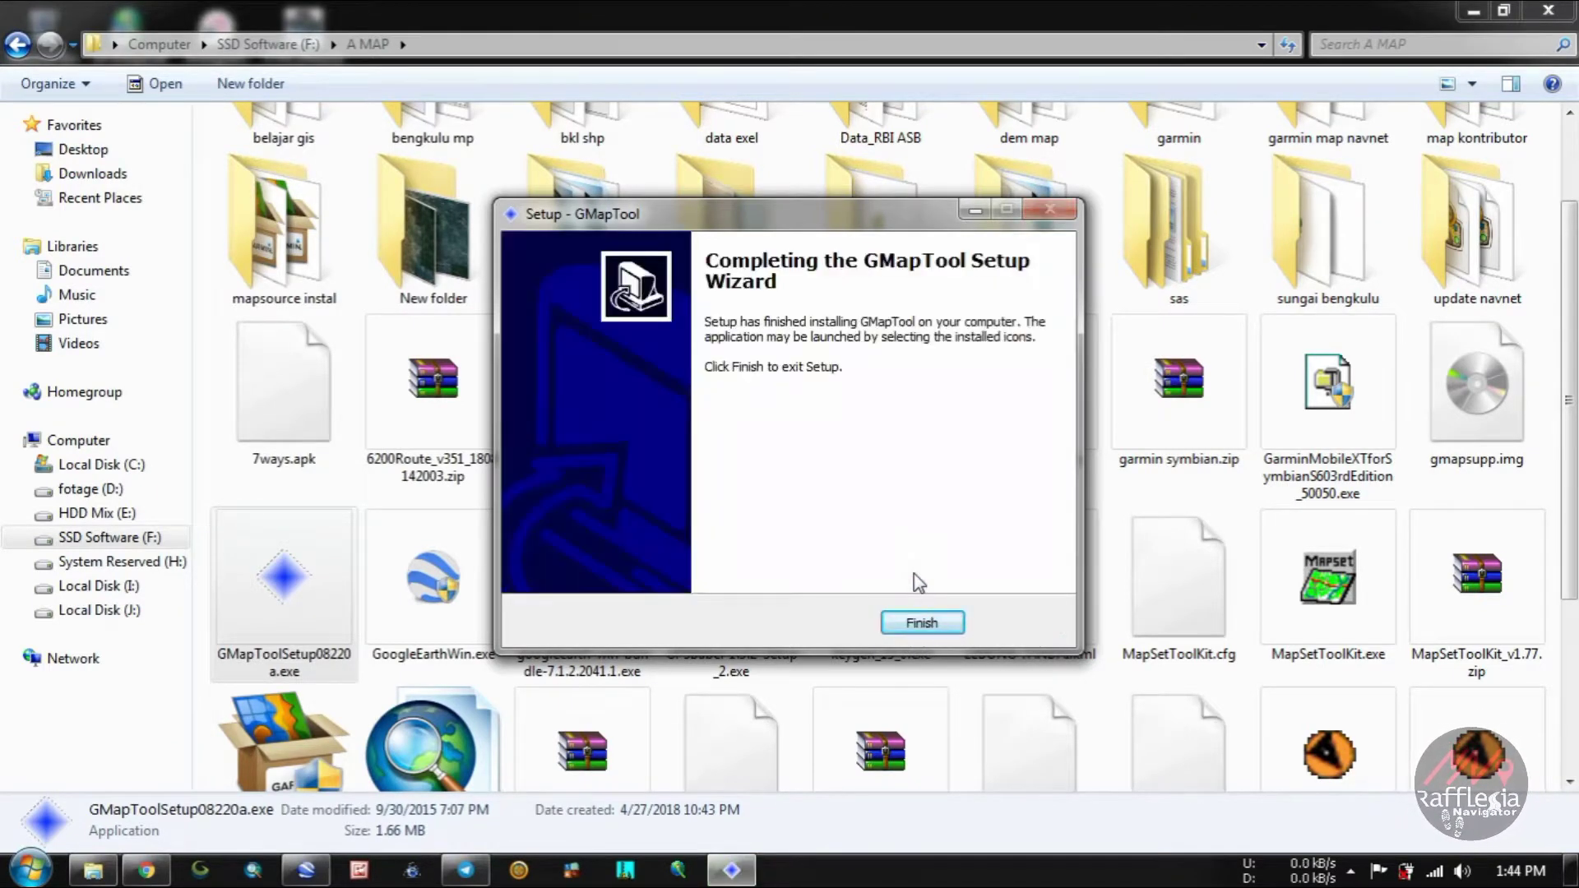
left_click(915, 626)
Step: Extract MapSetToolKit_v1.77.zip into the A MAP folder, replacing all existing files
left_click(1474, 578)
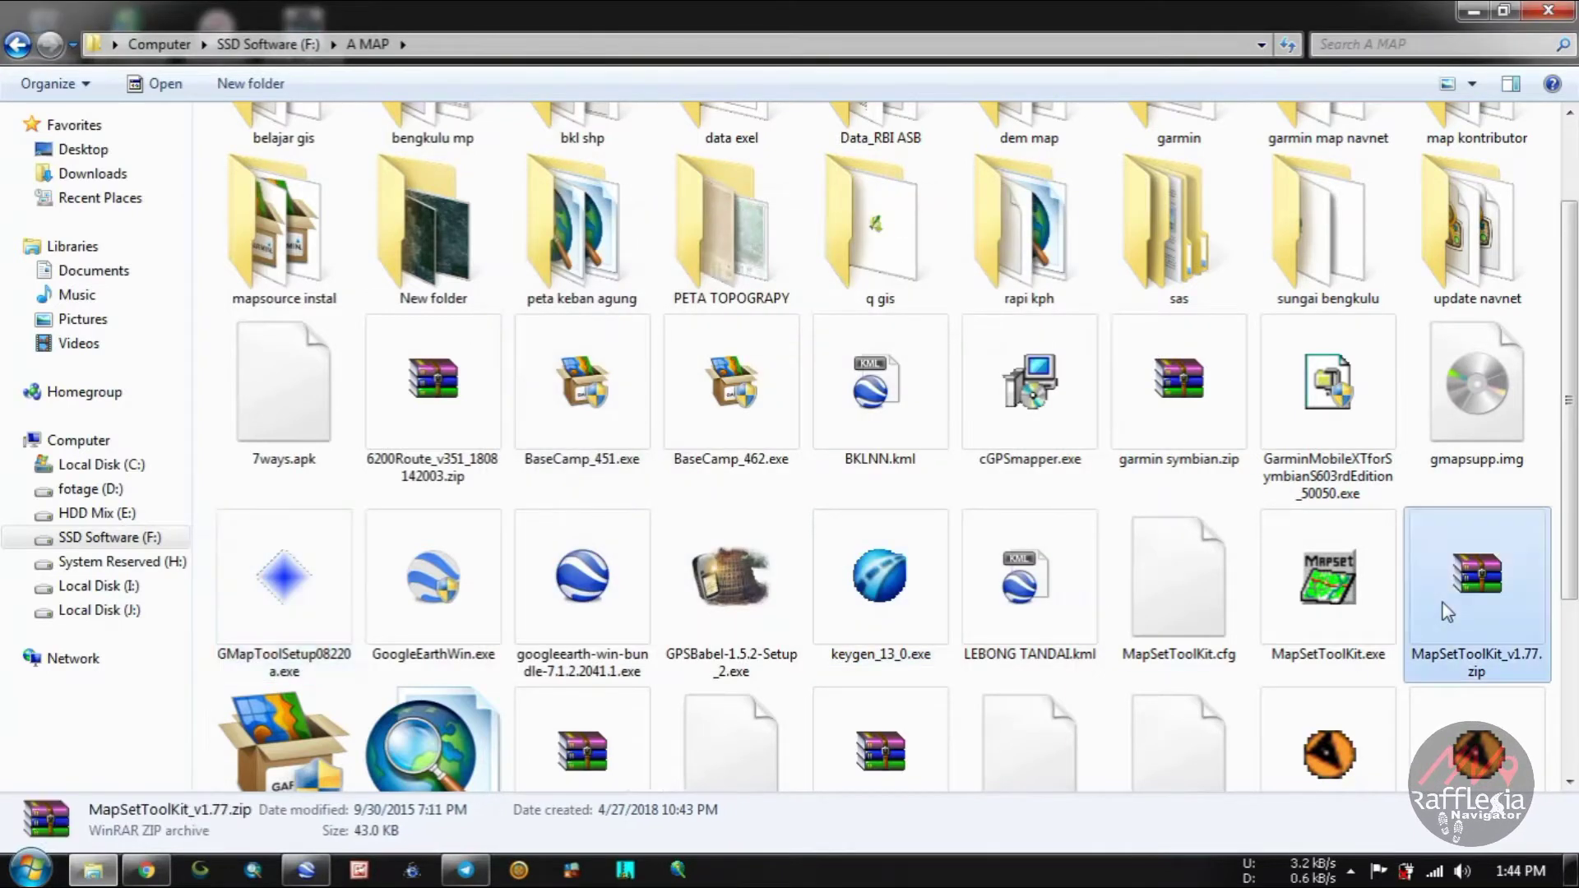
right_click(1474, 578)
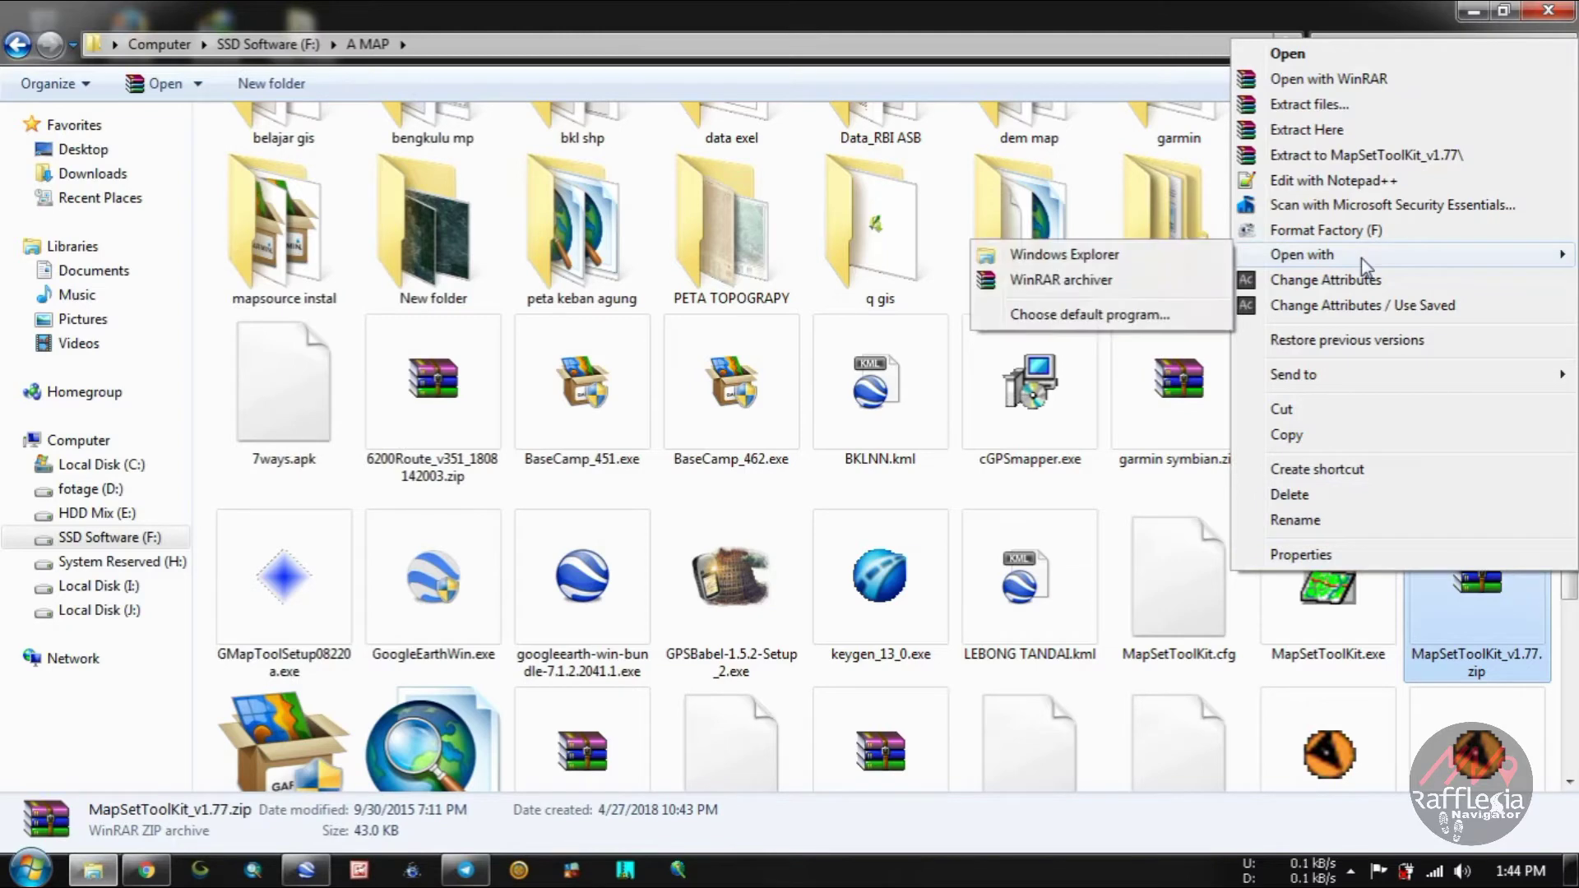
left_click(1359, 130)
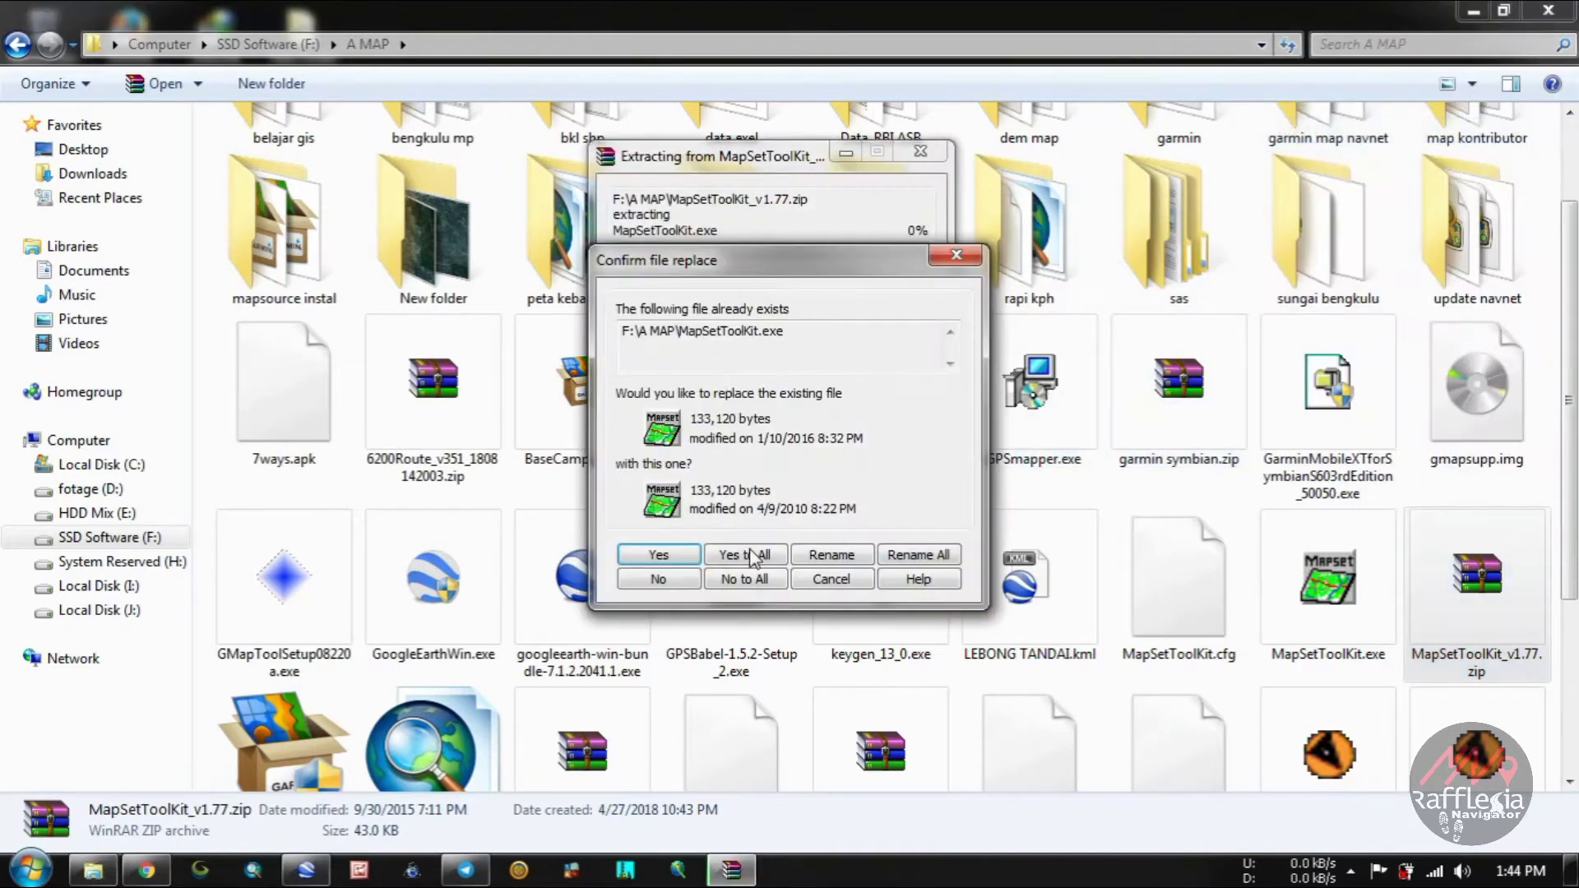
left_click(746, 555)
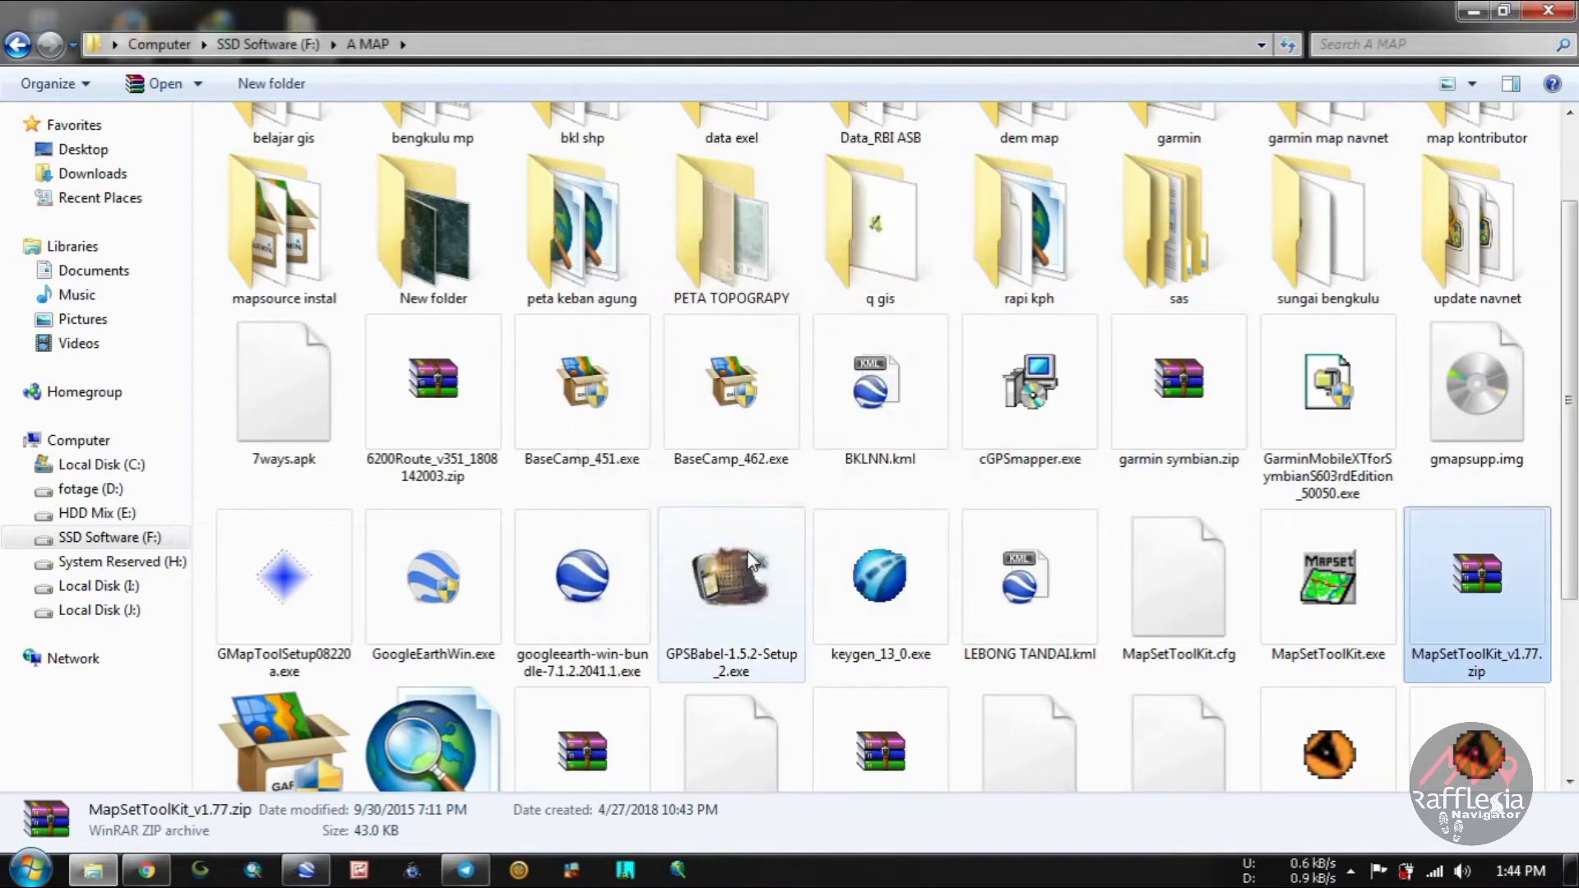
Step: Pin MapSetToolKit.exe from the A MAP folder to the taskbar
left_click(1316, 592)
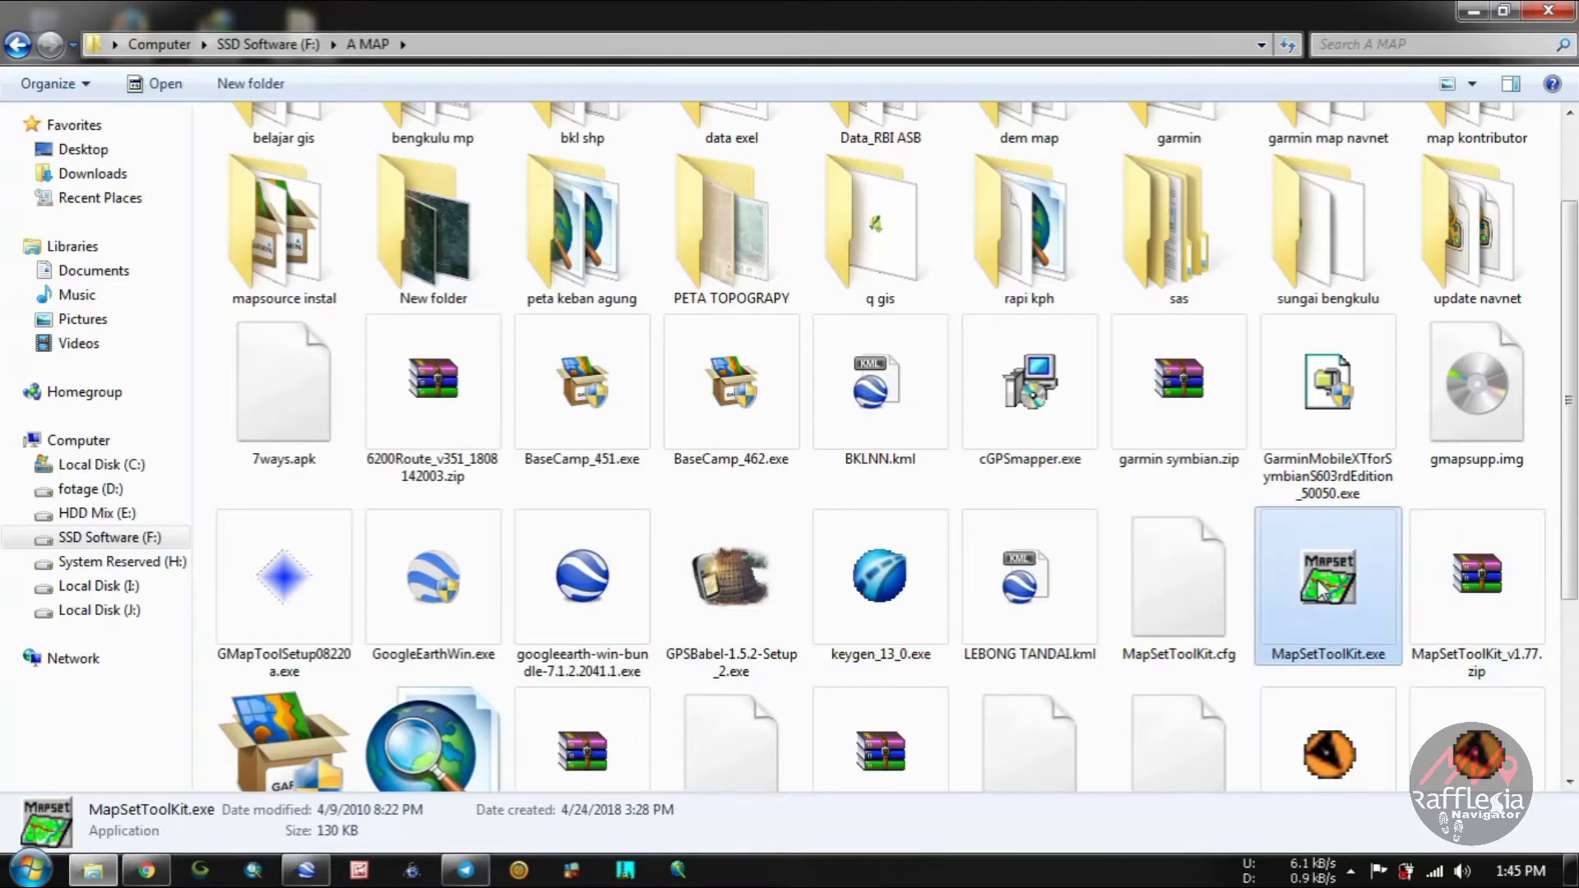
right_click(1319, 586)
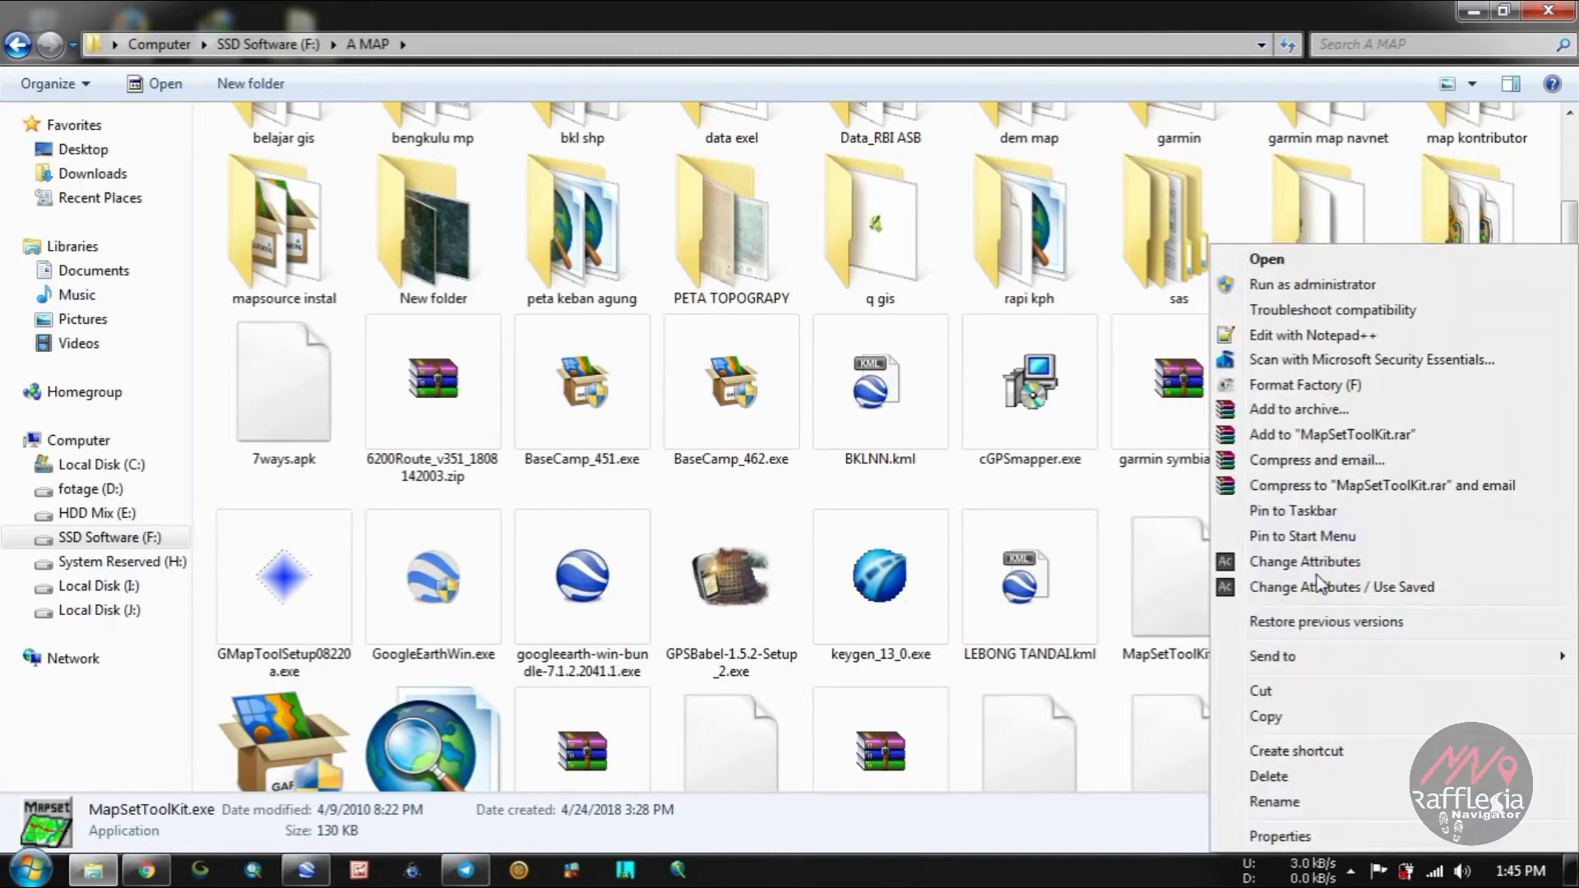
left_click(1196, 551)
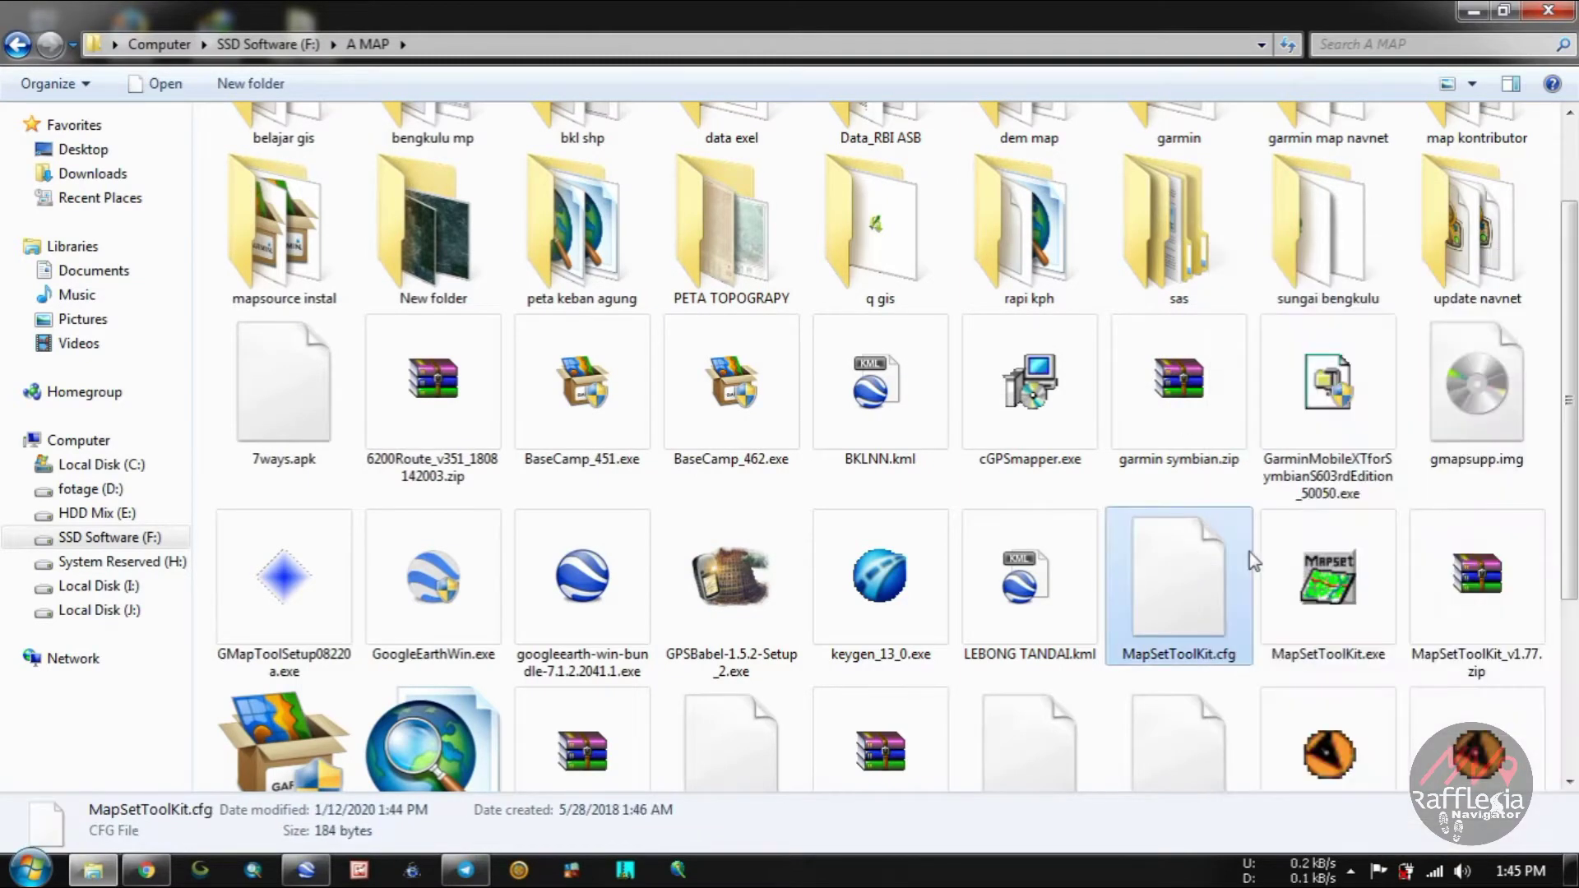
right_click(1321, 573)
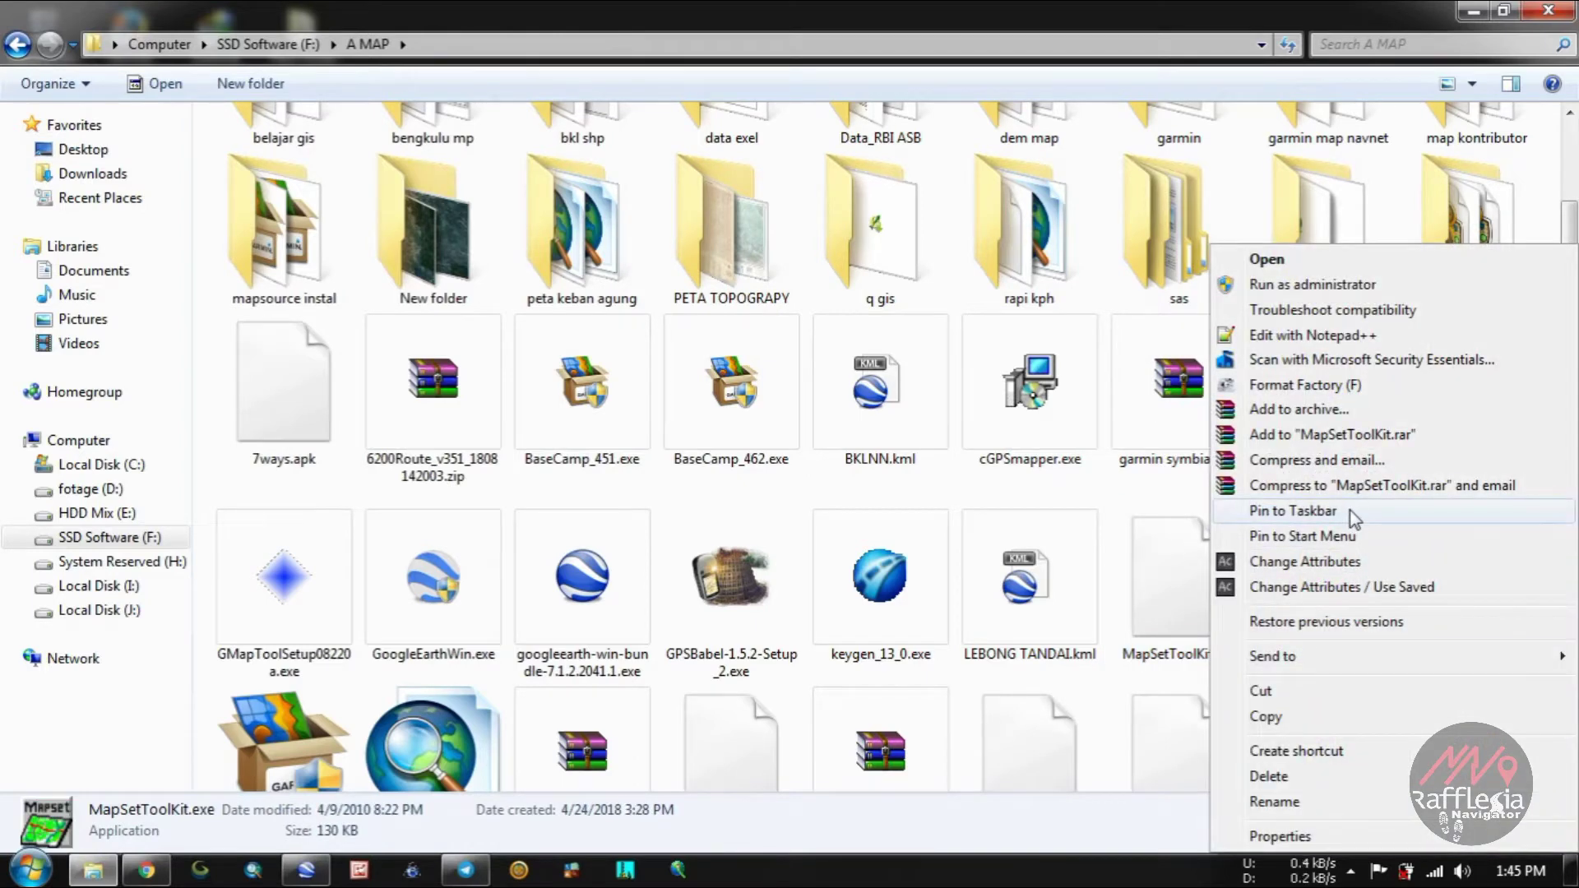
left_click(1352, 513)
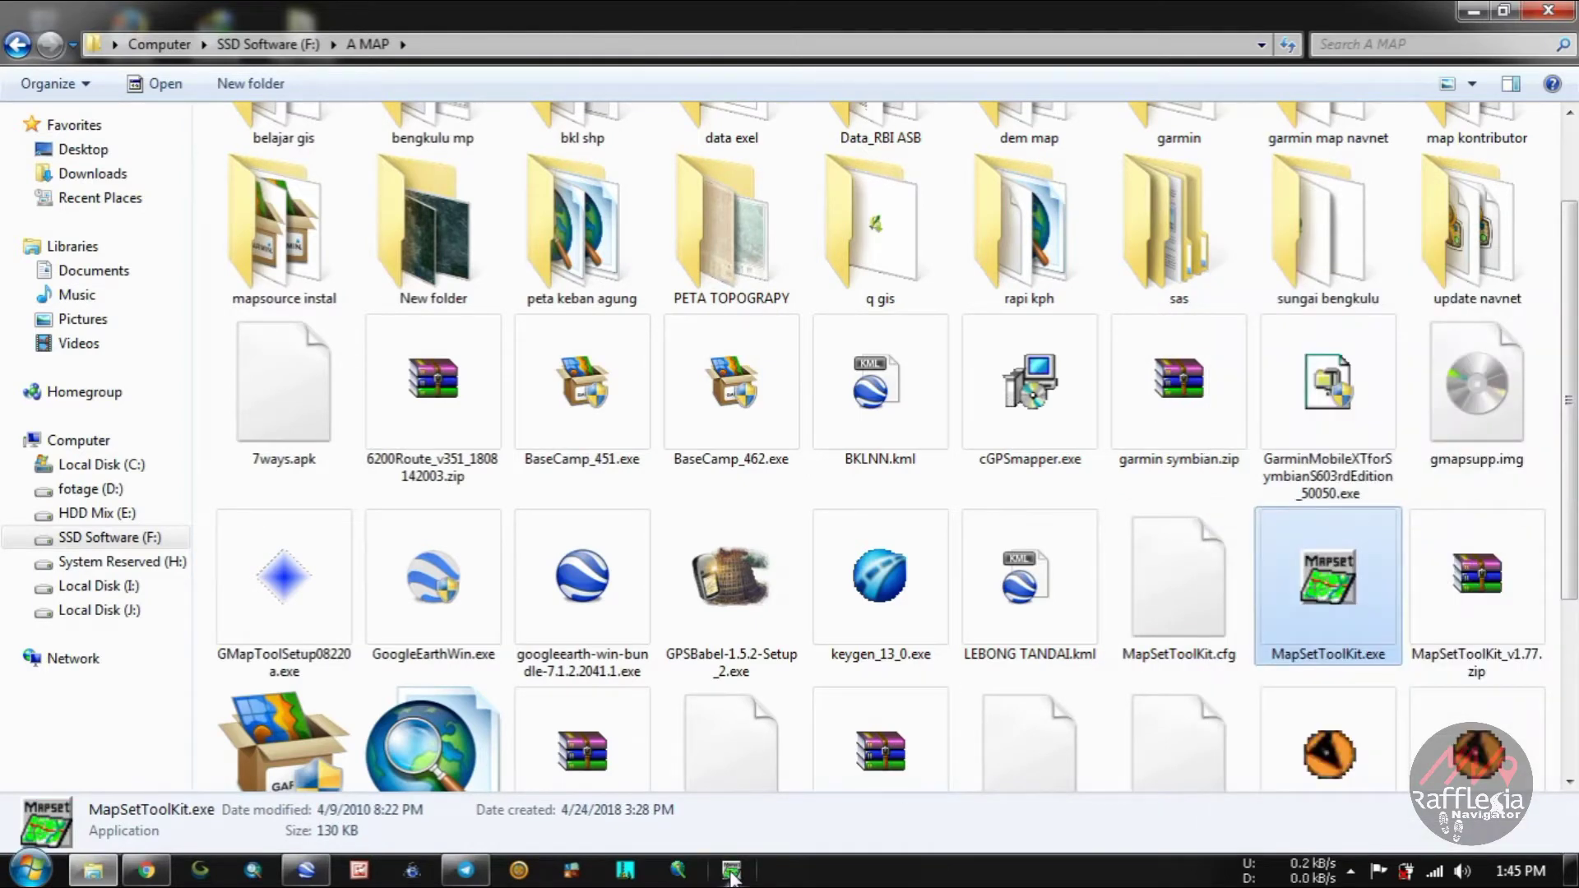
Step: Open the dem 3.70 map folder in C:\myMaps\navigasi.net
left_click(103, 467)
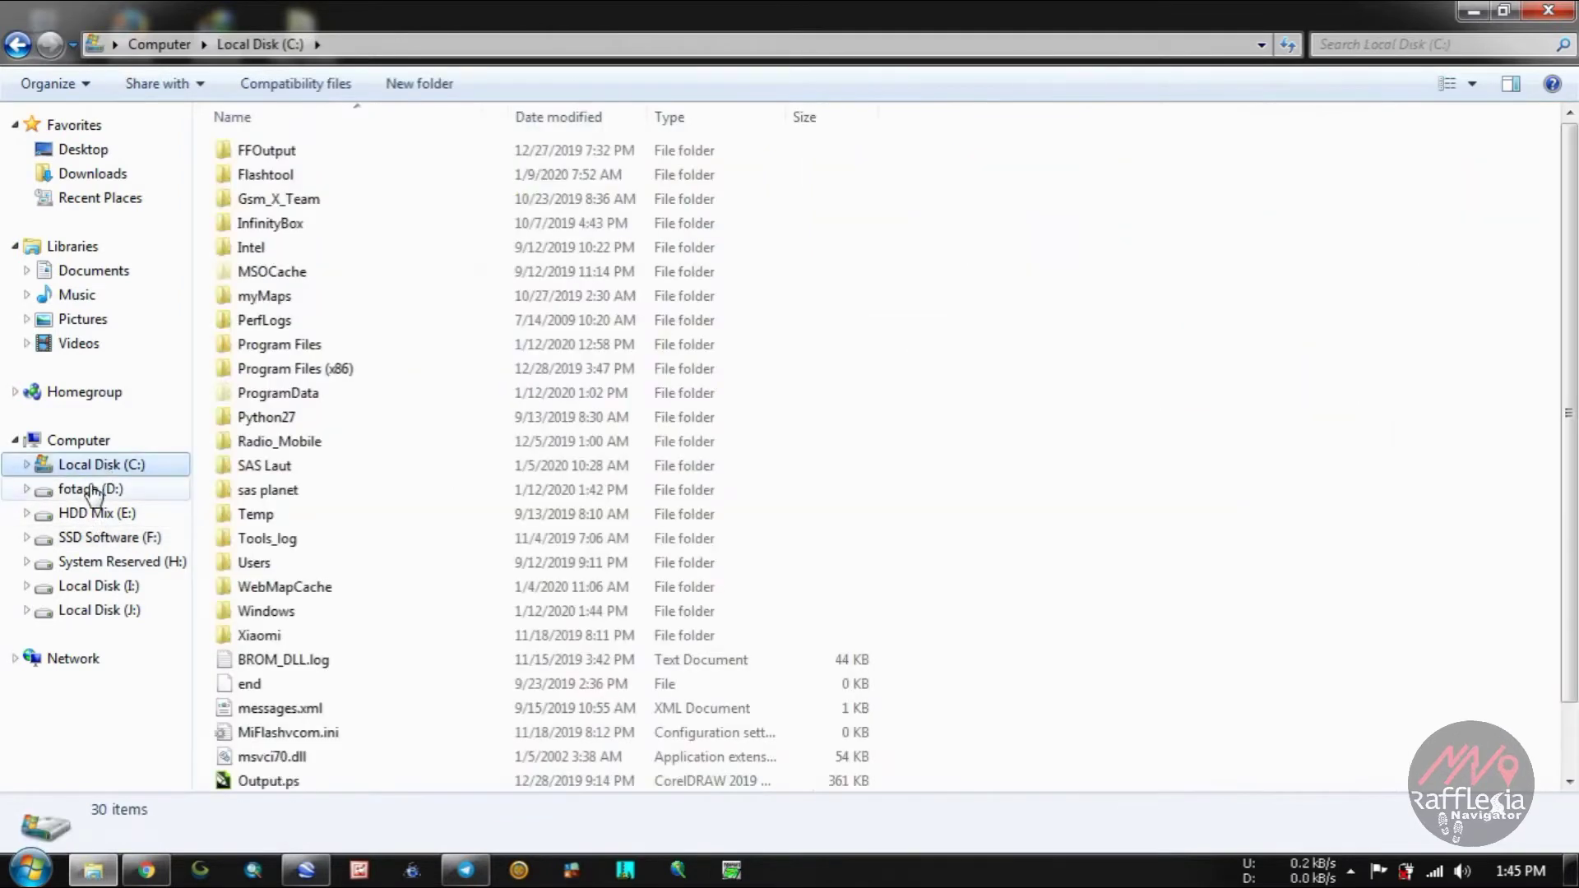
left_click(288, 301)
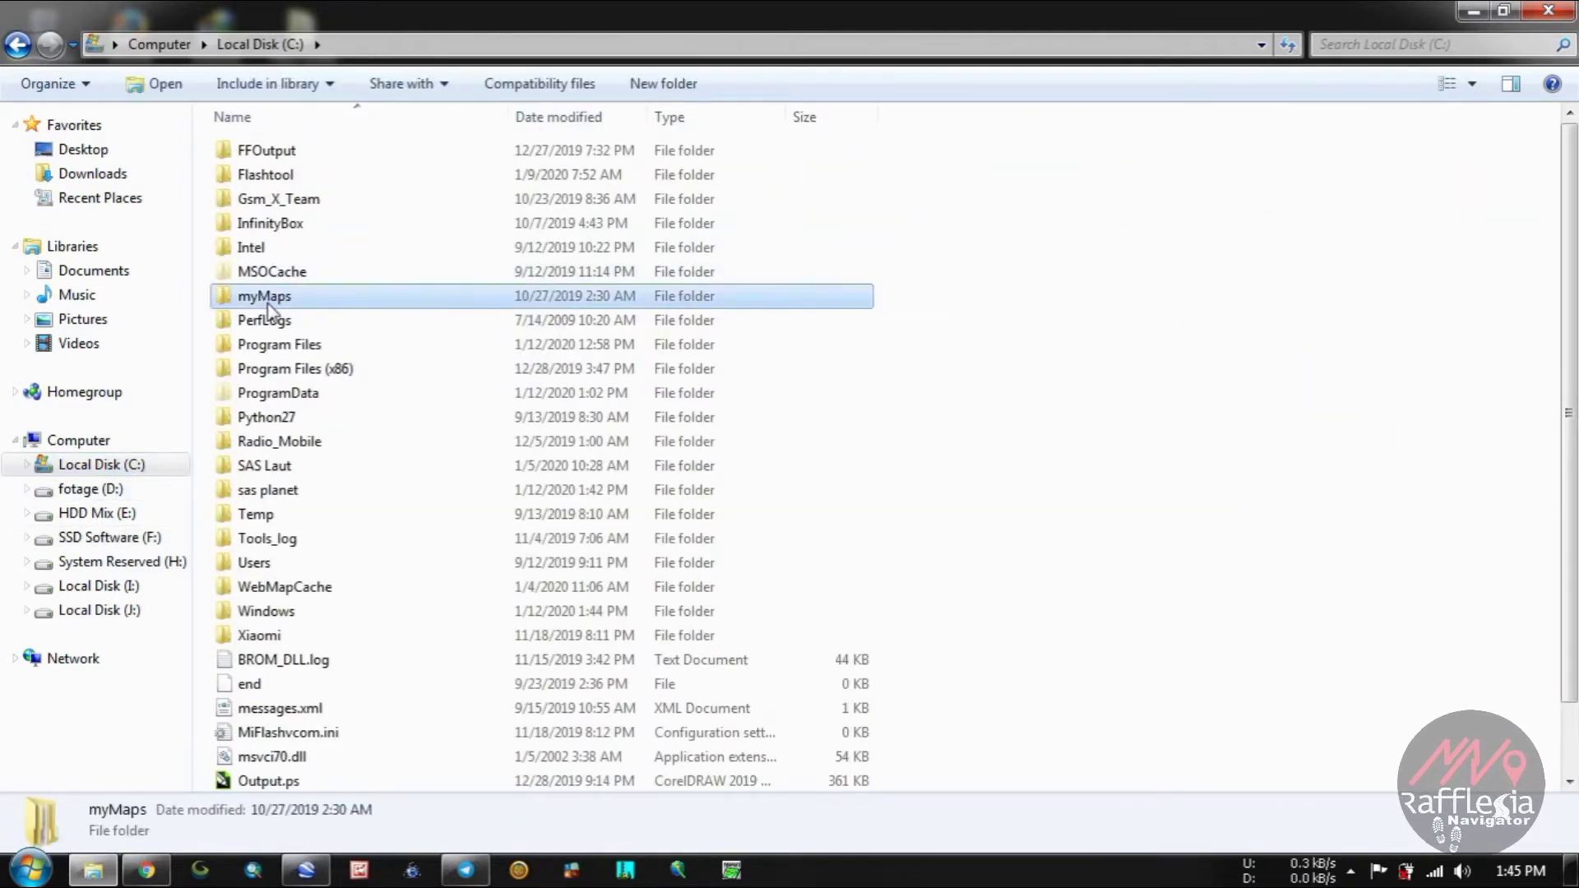
double_click(293, 302)
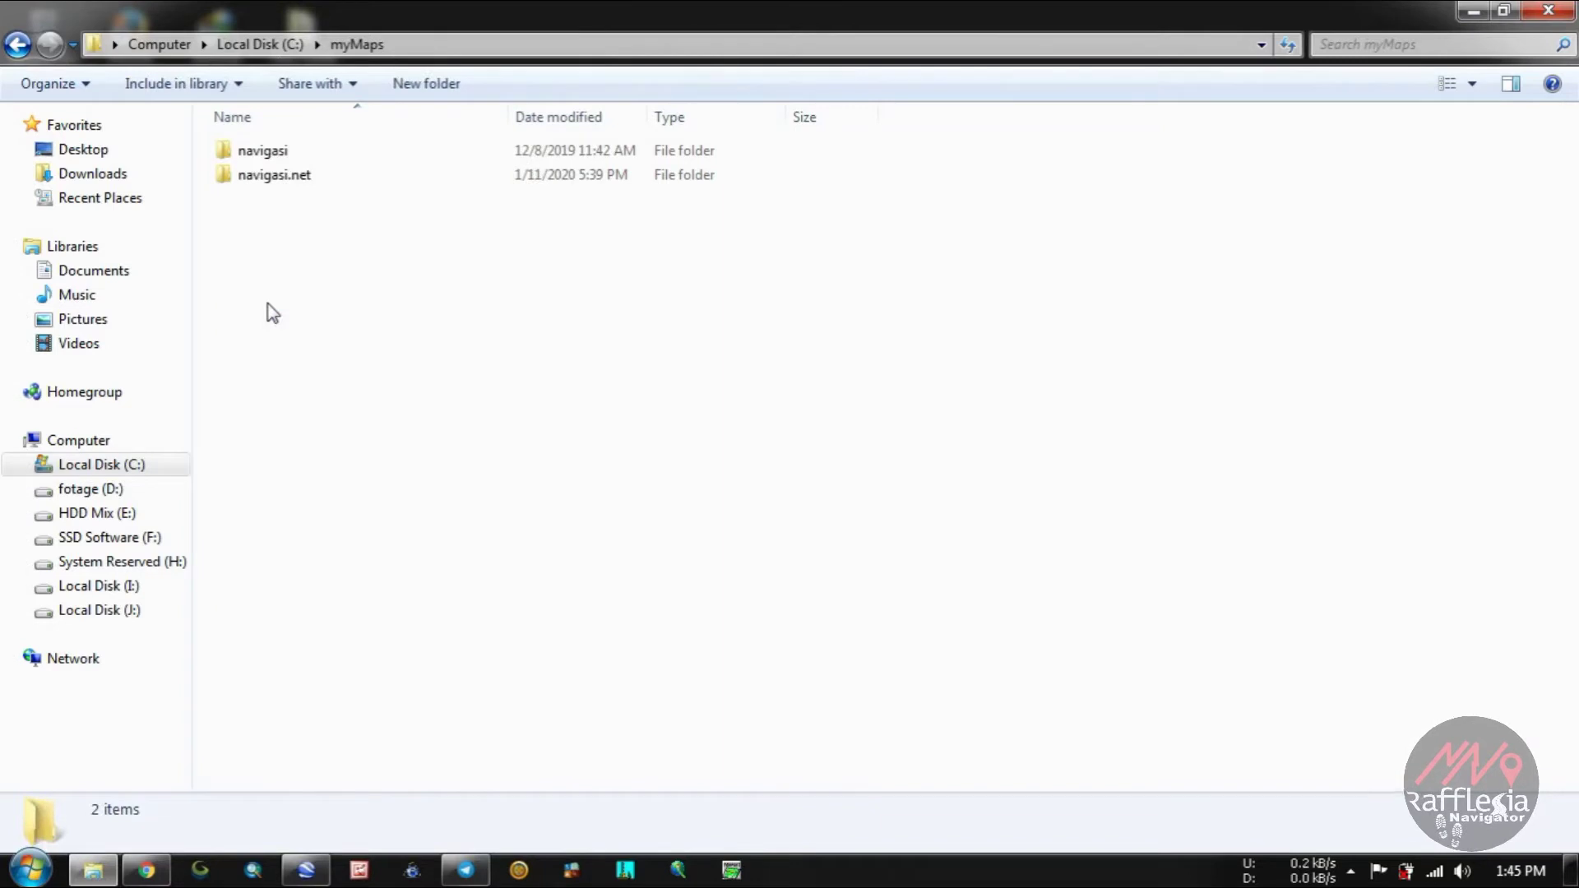
left_click(306, 178)
double_click(297, 176)
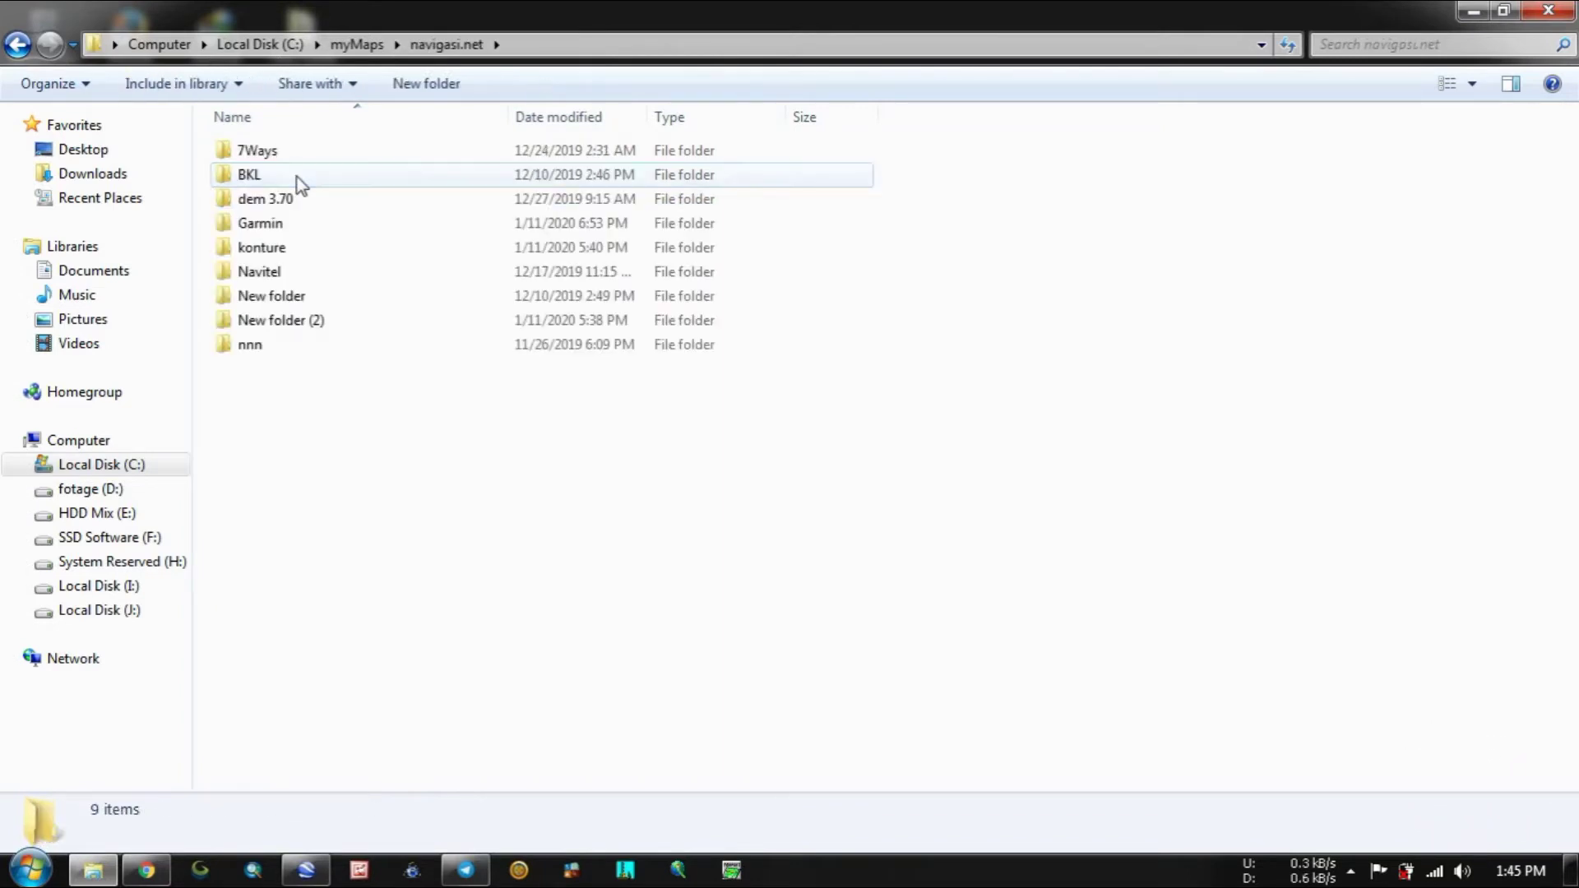
left_click(289, 206)
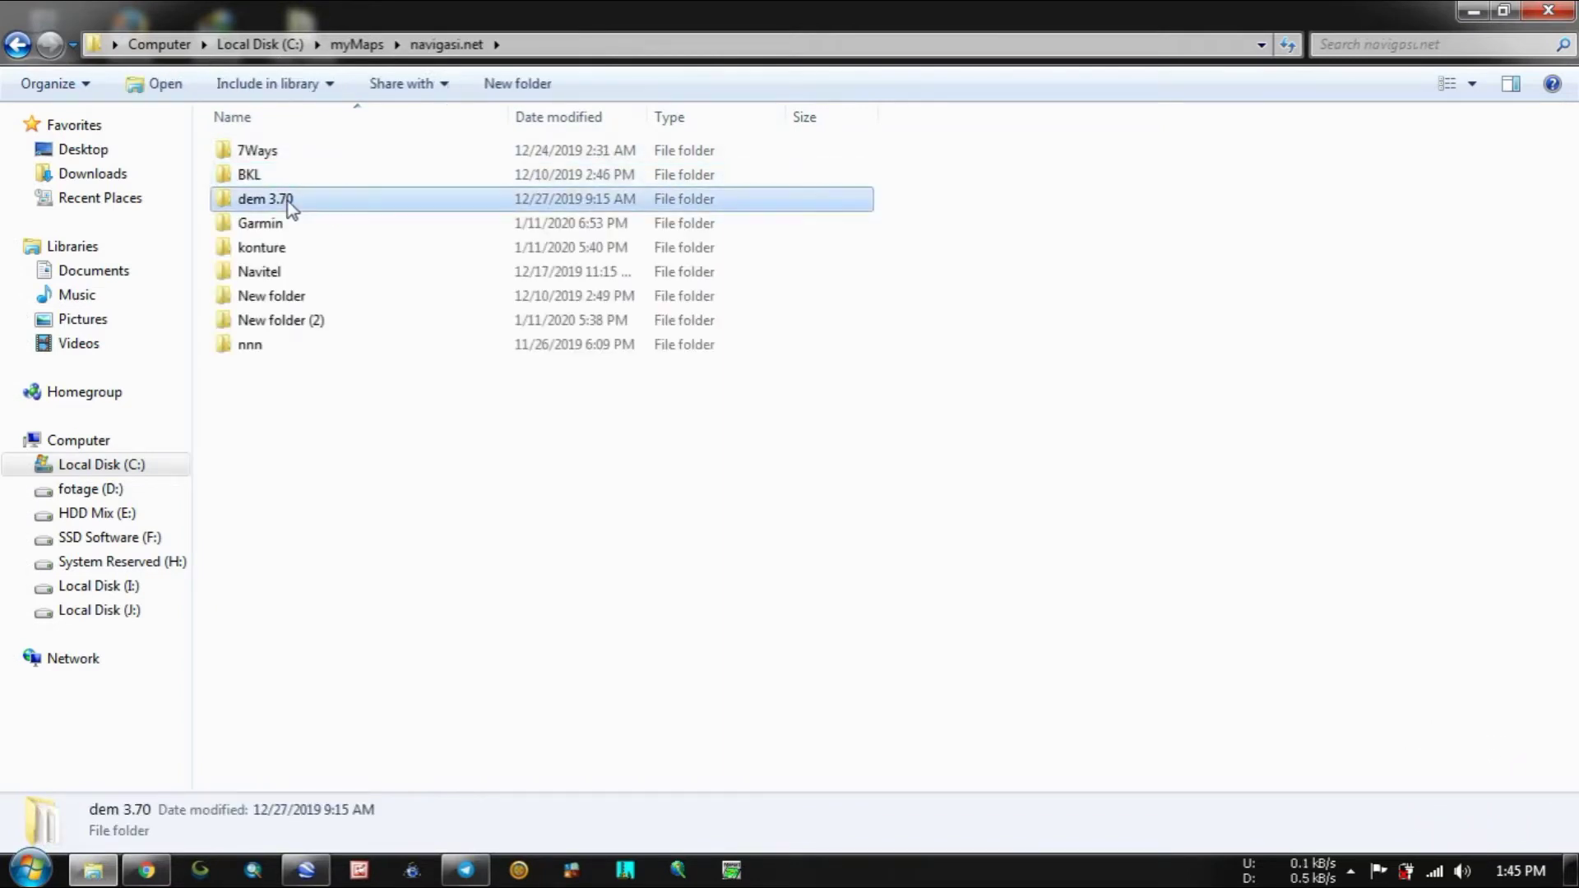
double_click(290, 206)
left_click(300, 321)
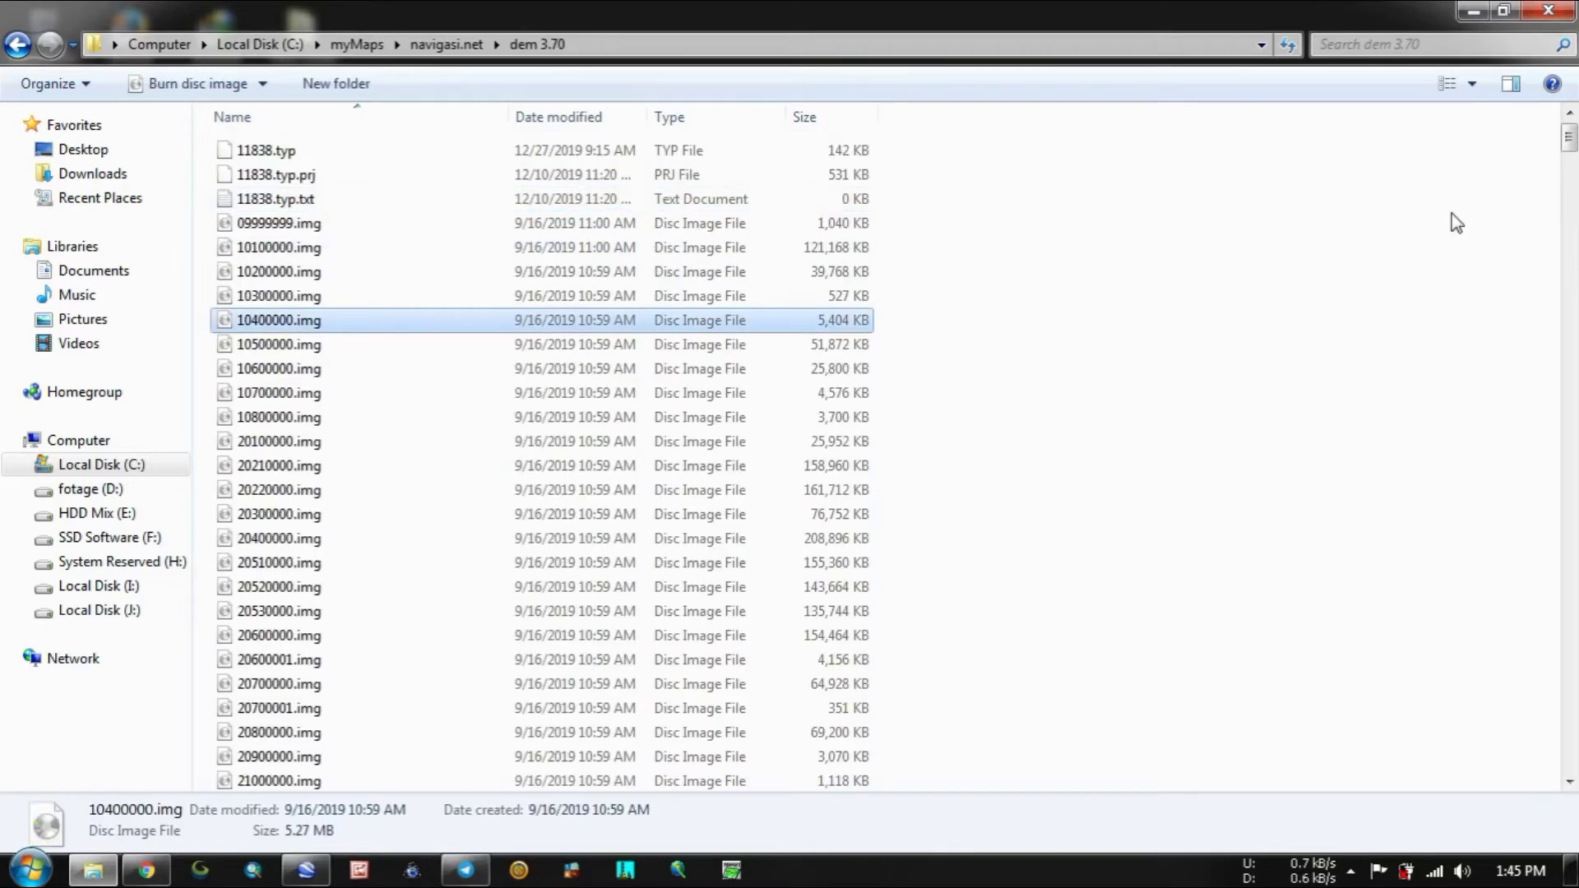
Step: Delete 99999999.DEM and the DEM 3.74 img, mdx, mp, reg and tdb files from the dem 3.70 folder
left_click_drag(1569, 140, 1570, 757)
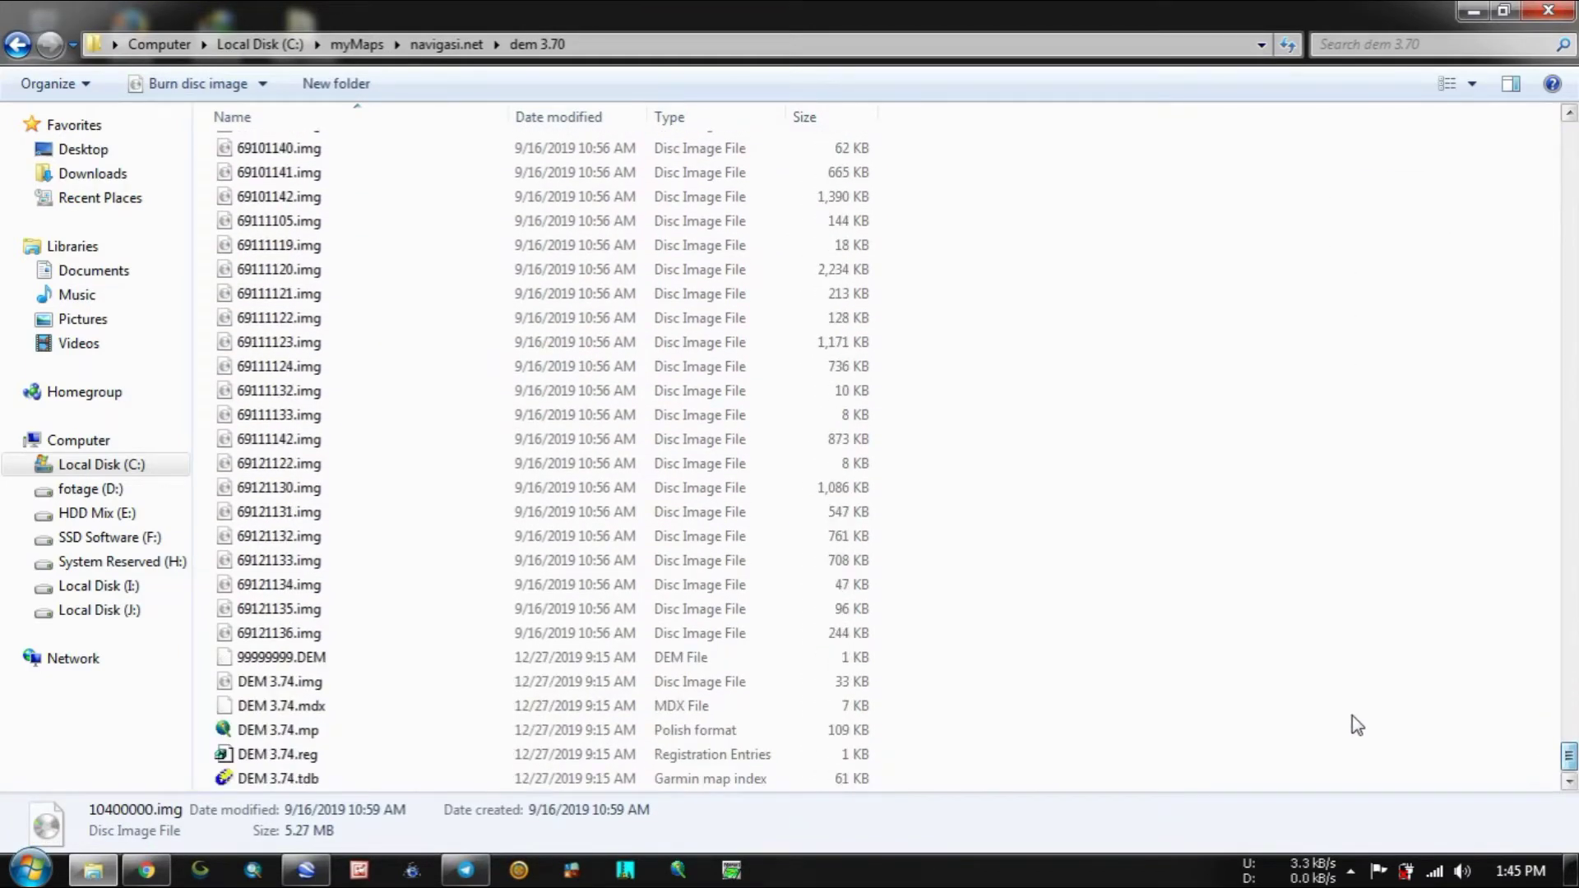
left_click(309, 685)
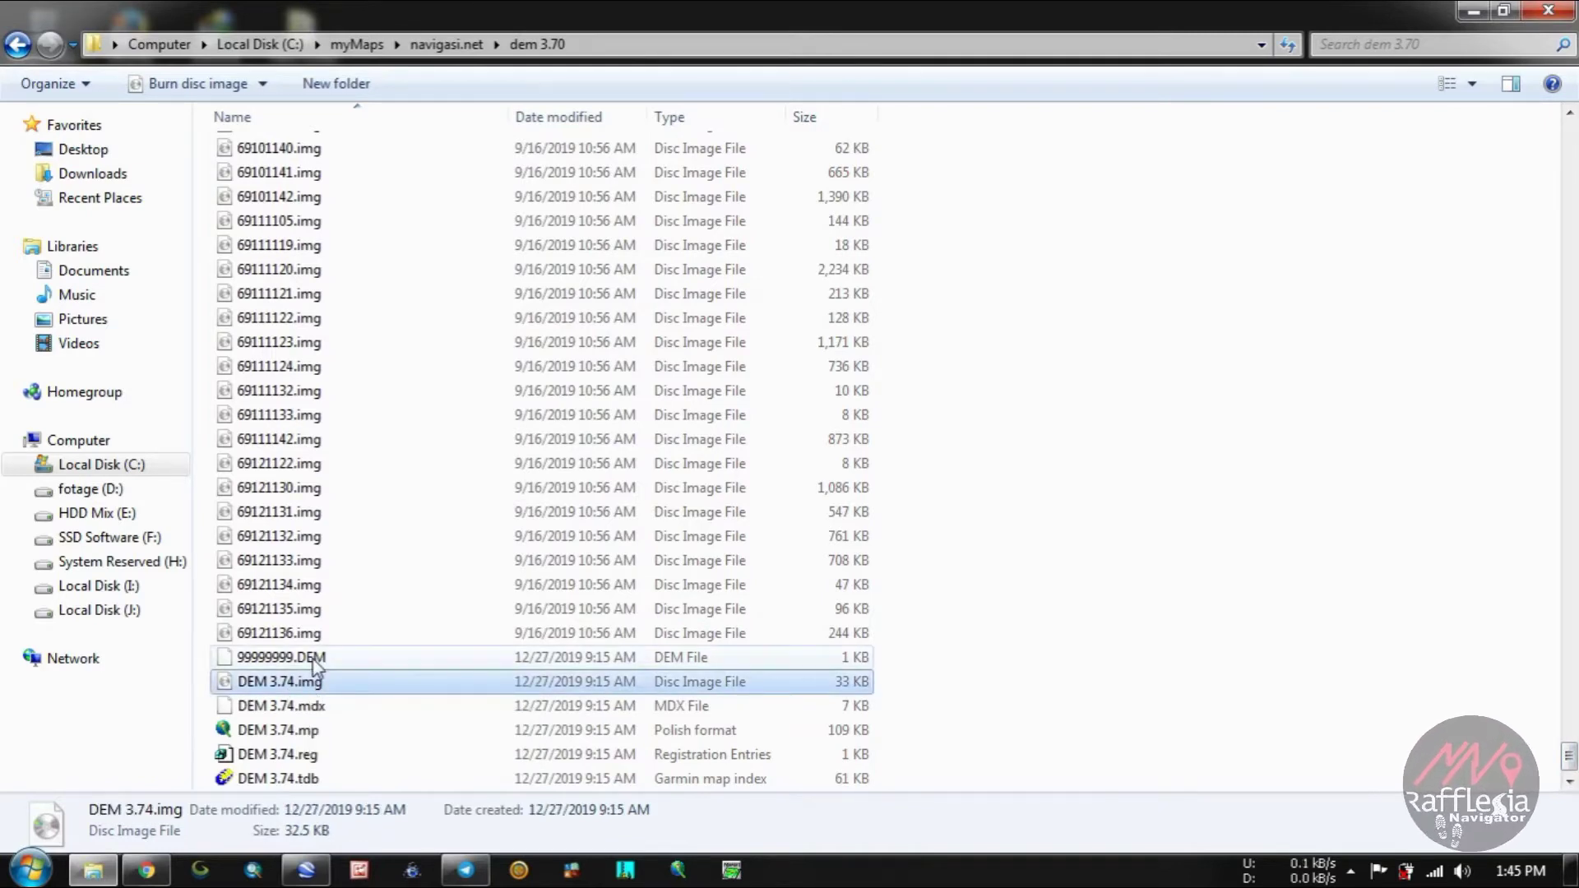
left_click(315, 661)
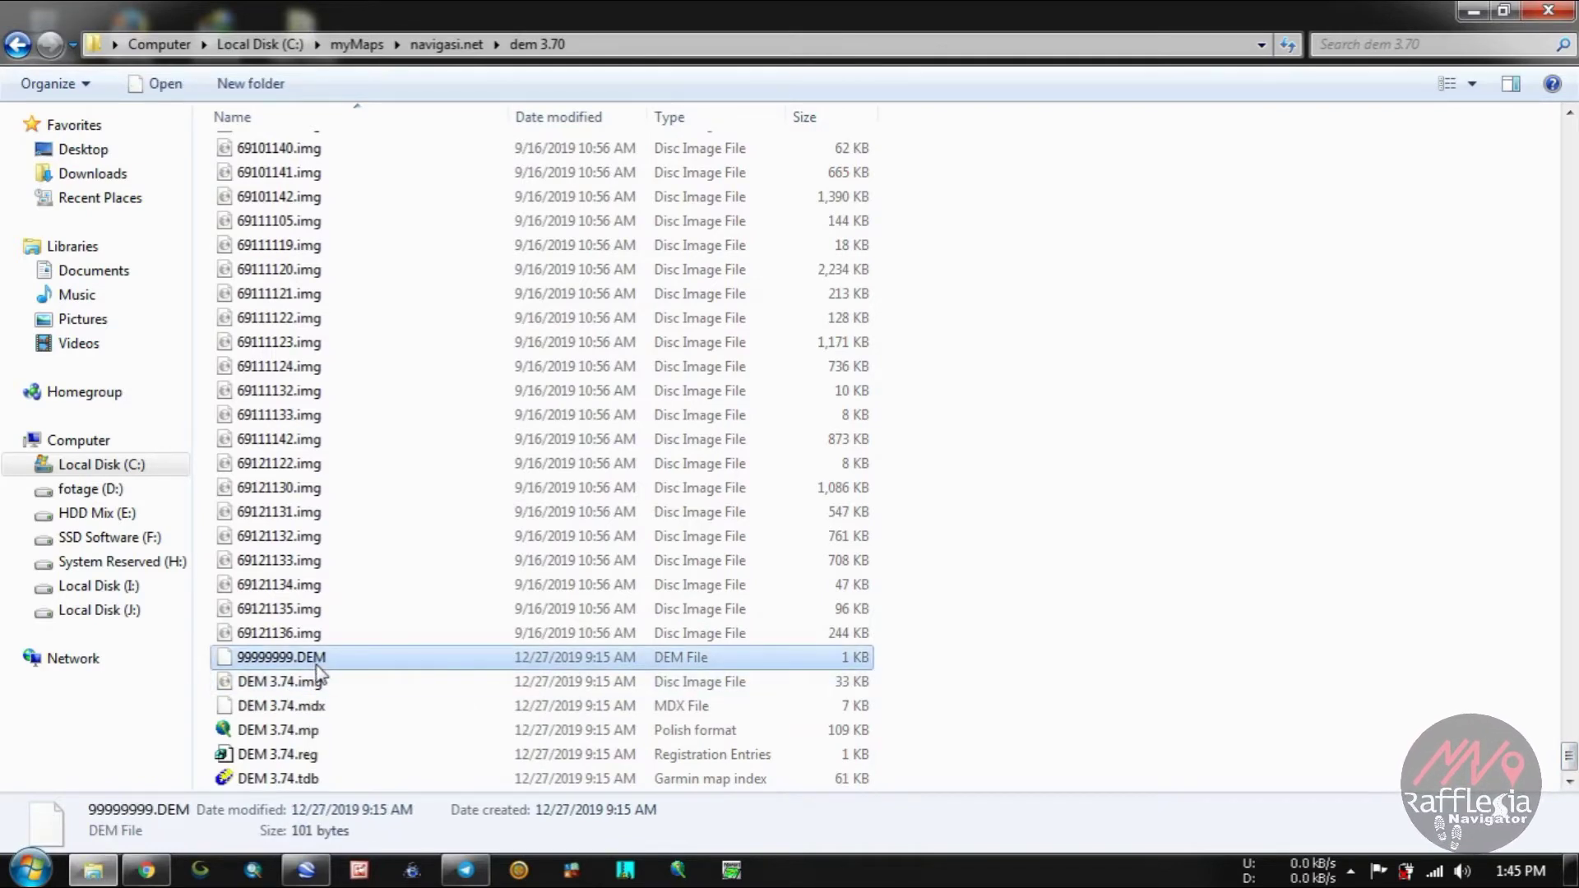
left_click(314, 682, "shift")
left_click(316, 705, "shift")
left_click(315, 731, "shift")
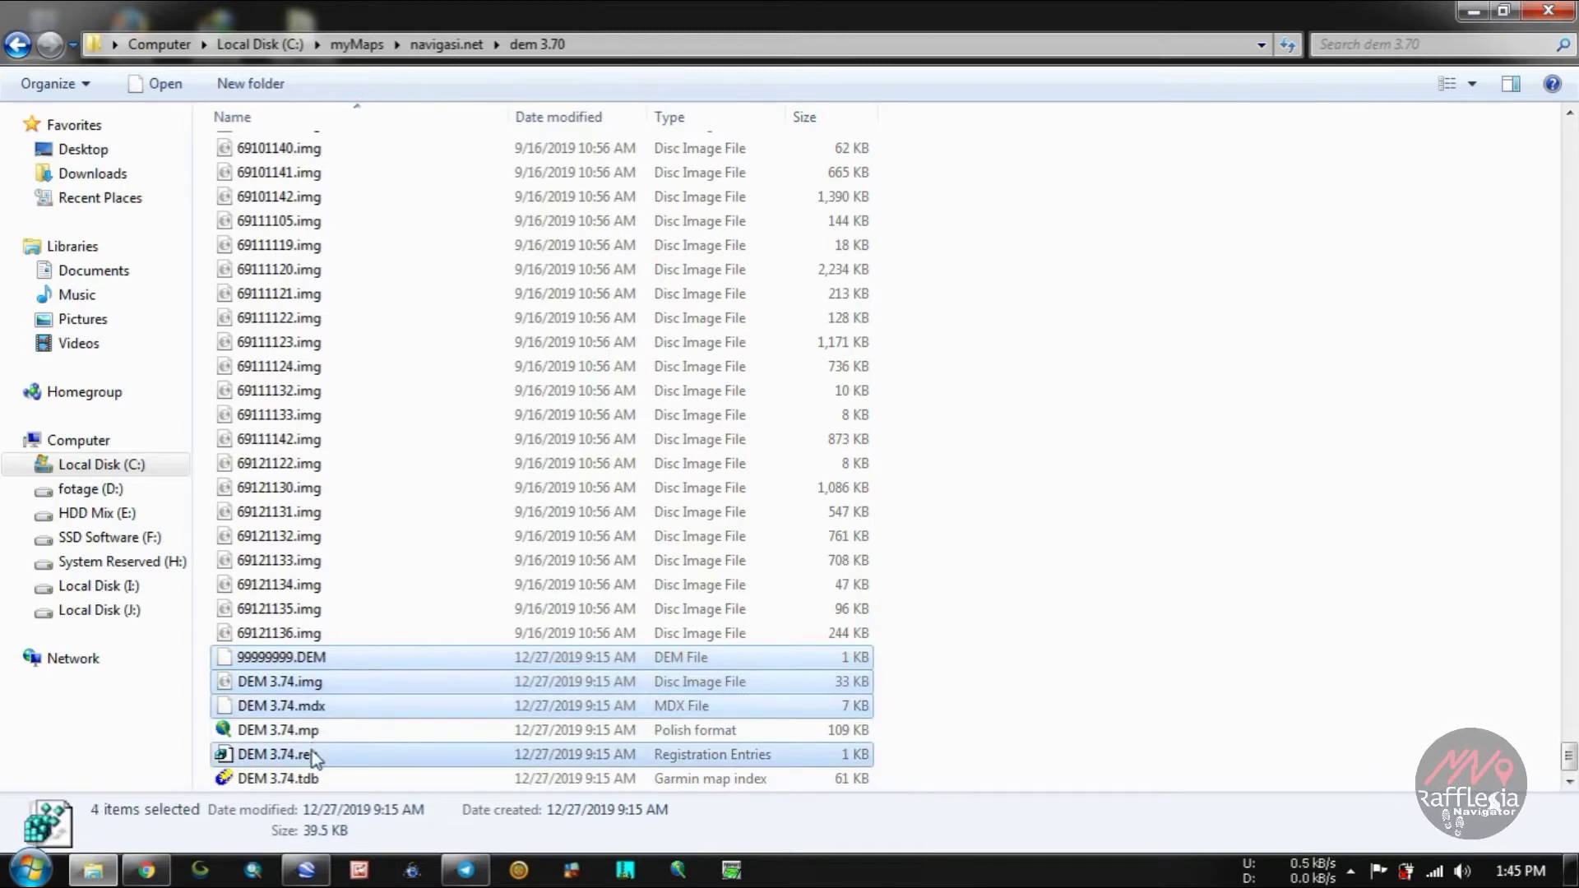
left_click(315, 754, "shift")
left_click(319, 779, "shift")
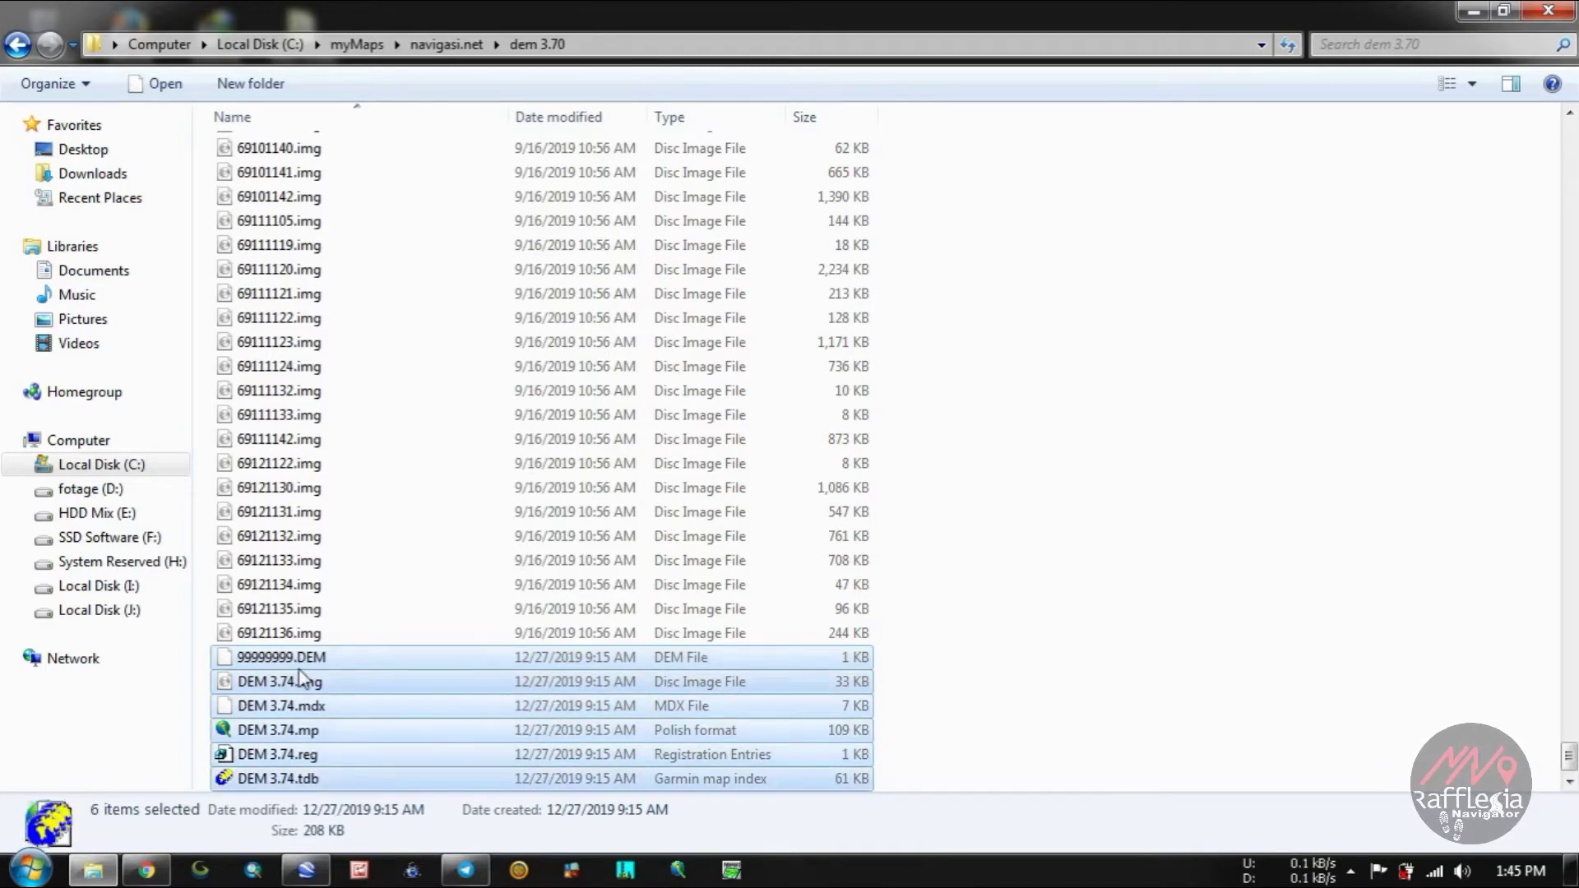
right_click(300, 664)
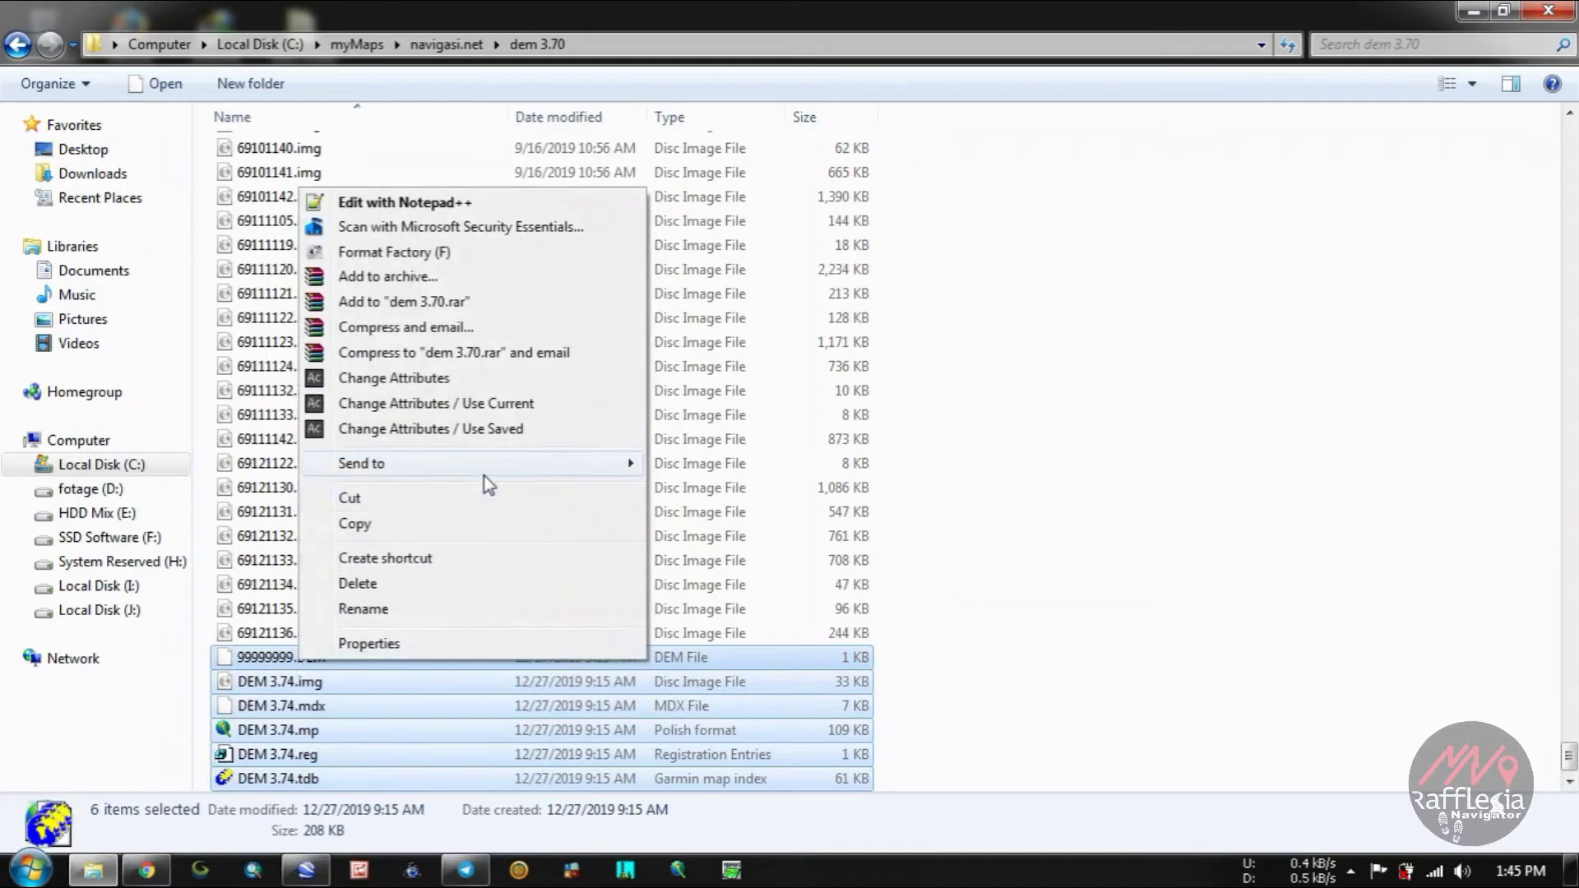
left_click(359, 584)
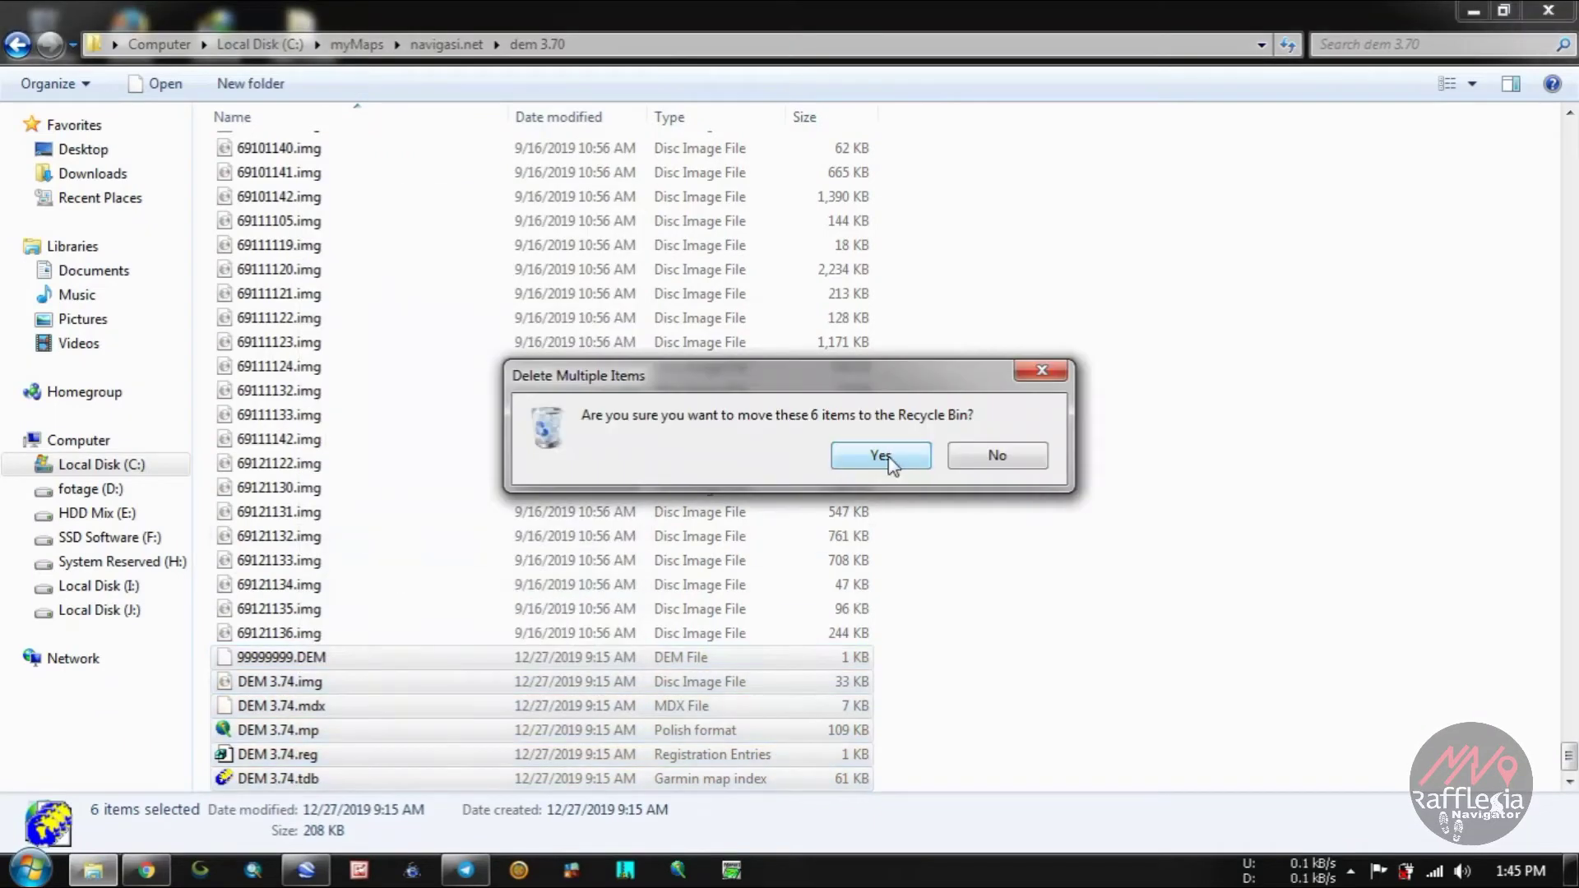
left_click(885, 457)
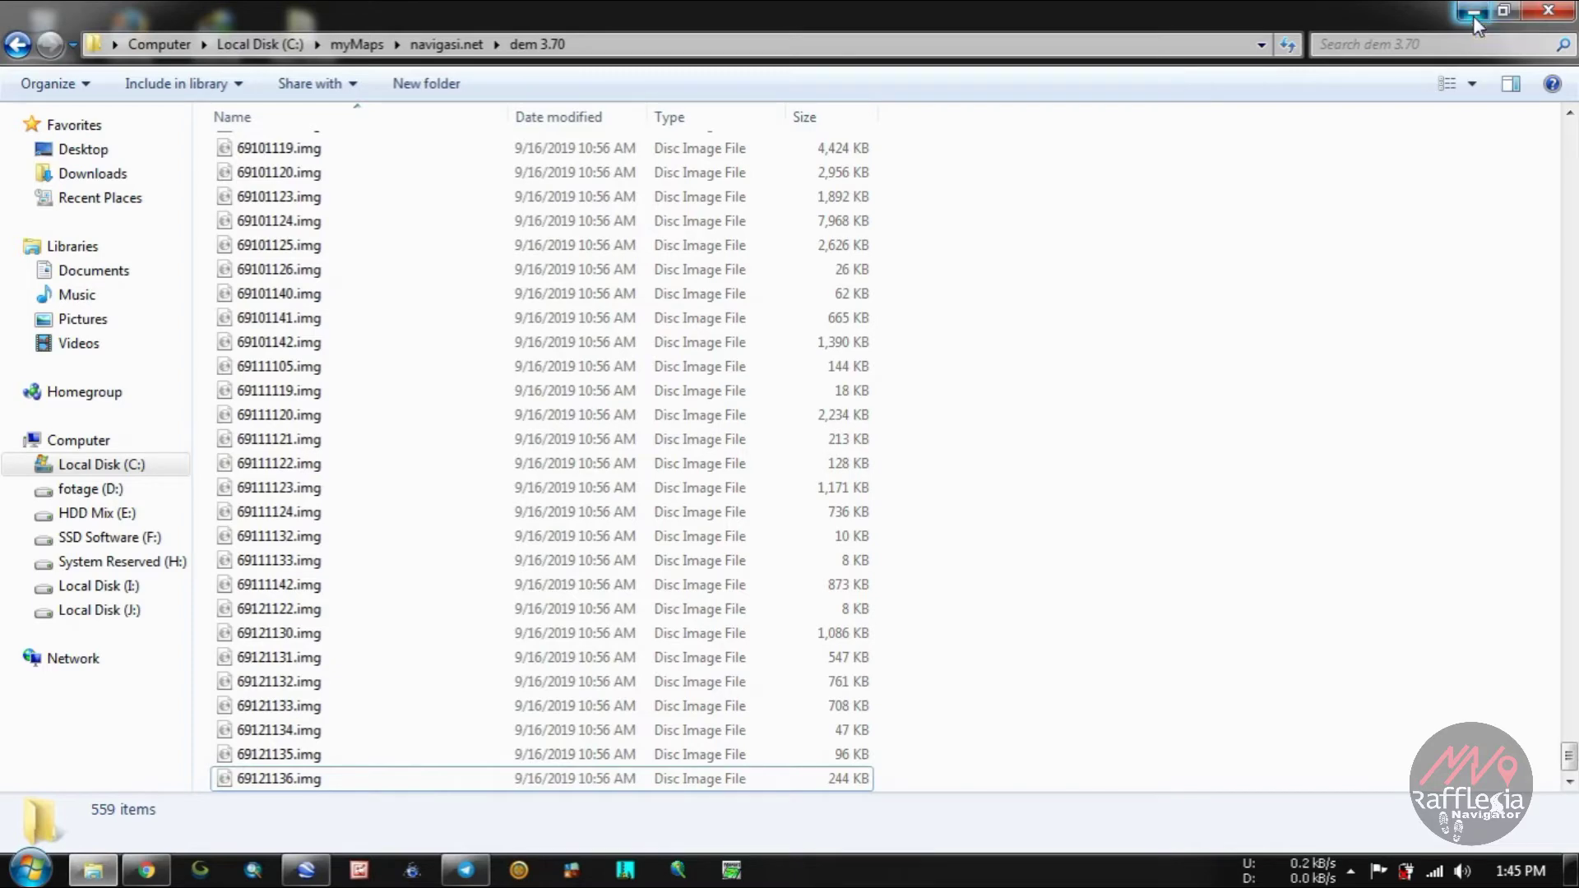
Step: Switch to MapSetToolKit and load the IMG files from C:\myMaps\navigasi.net\dem 3.70 as source files
left_click(1474, 13)
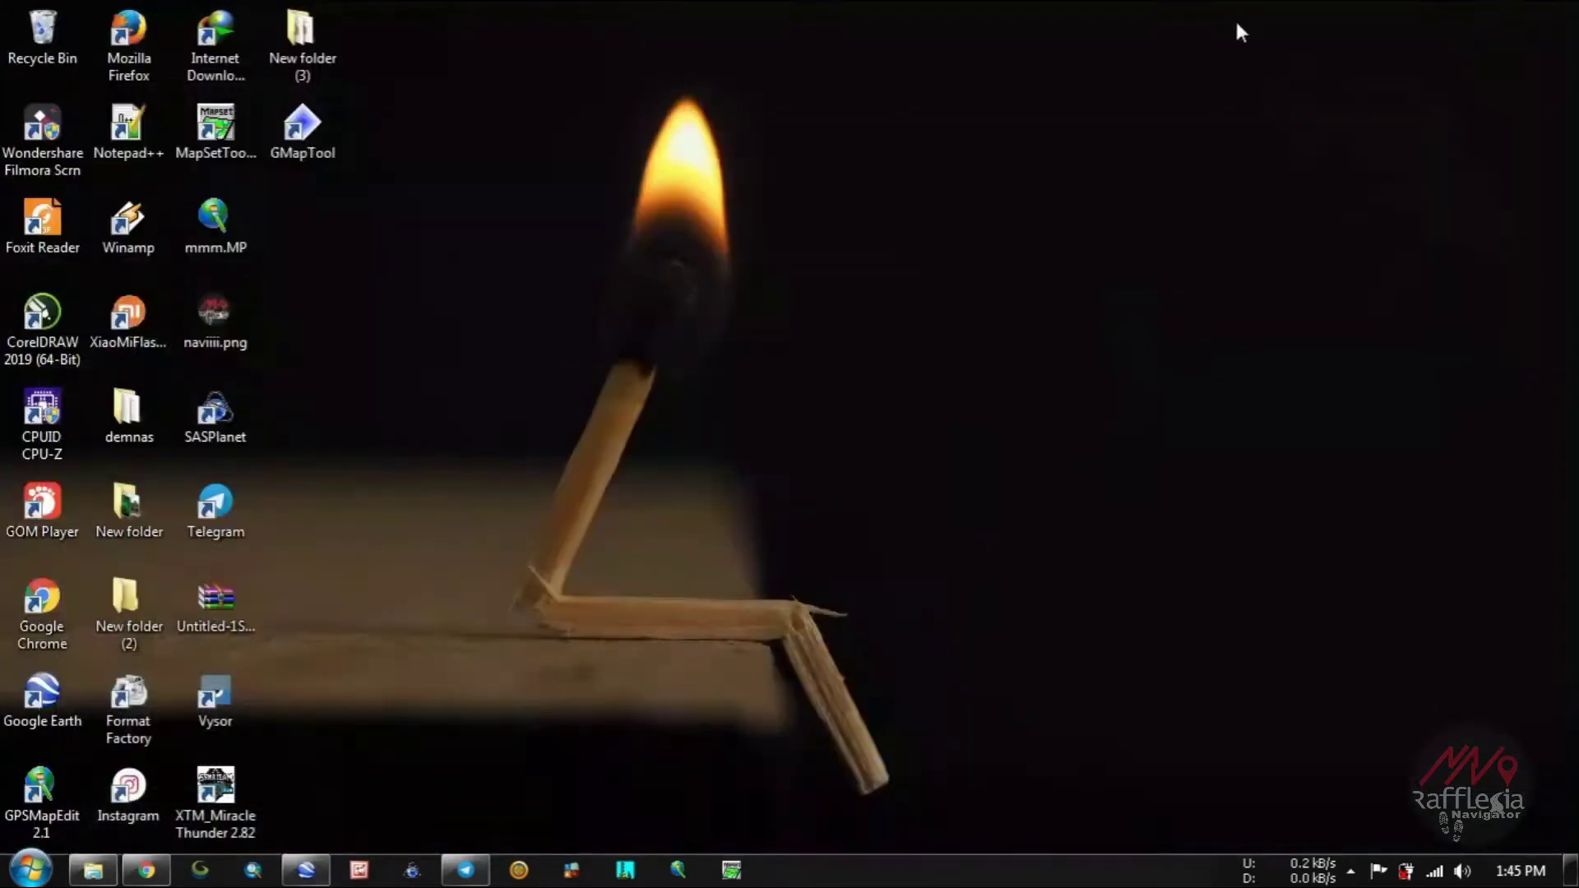
left_click(731, 874)
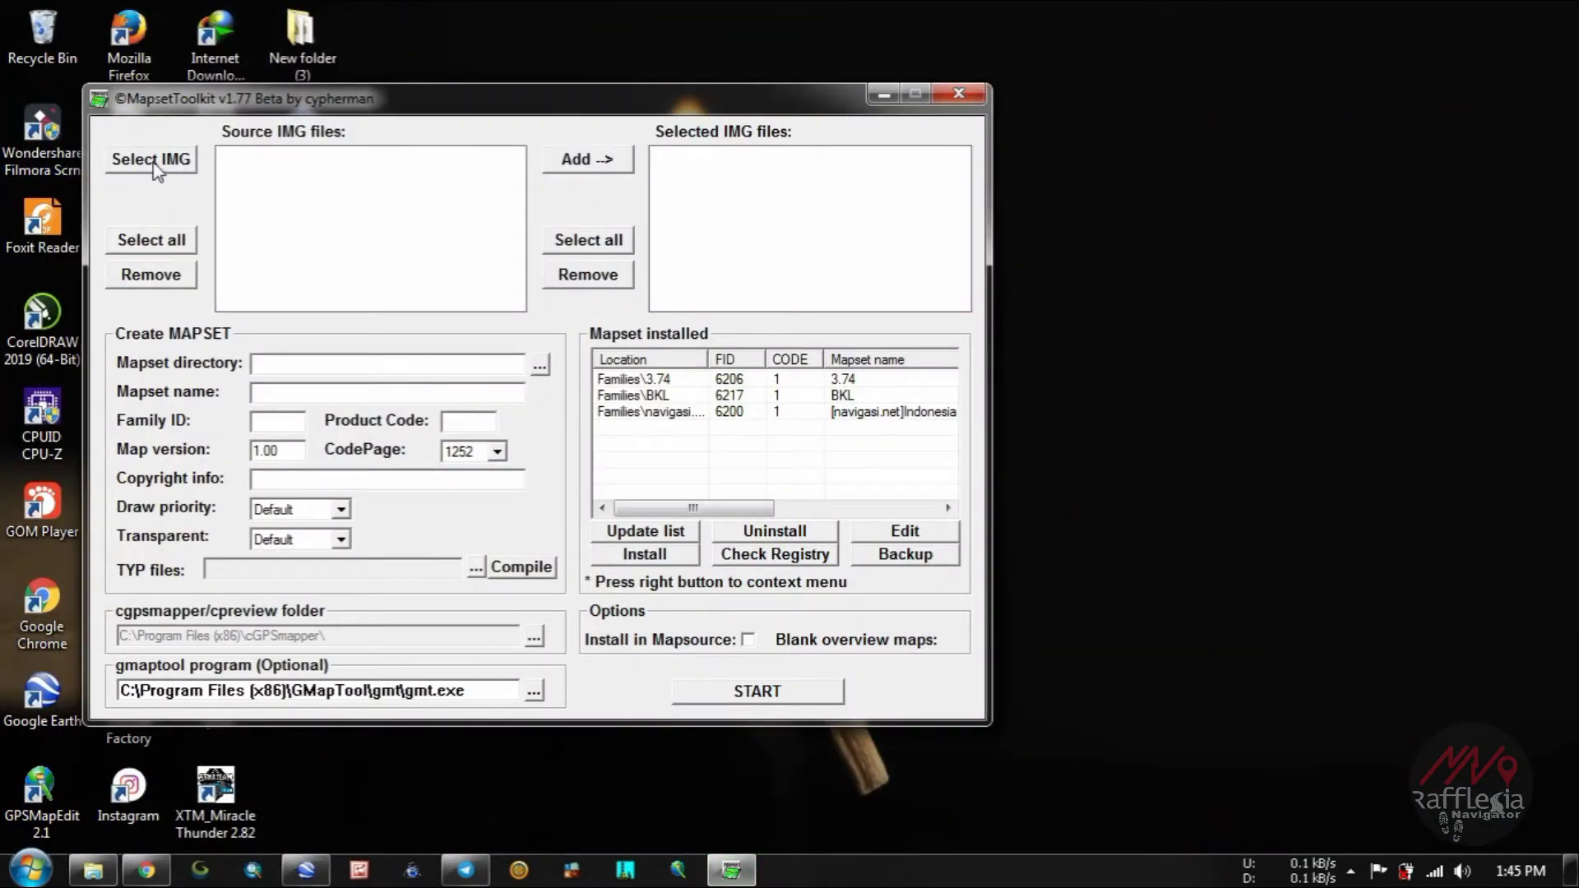
left_click(152, 161)
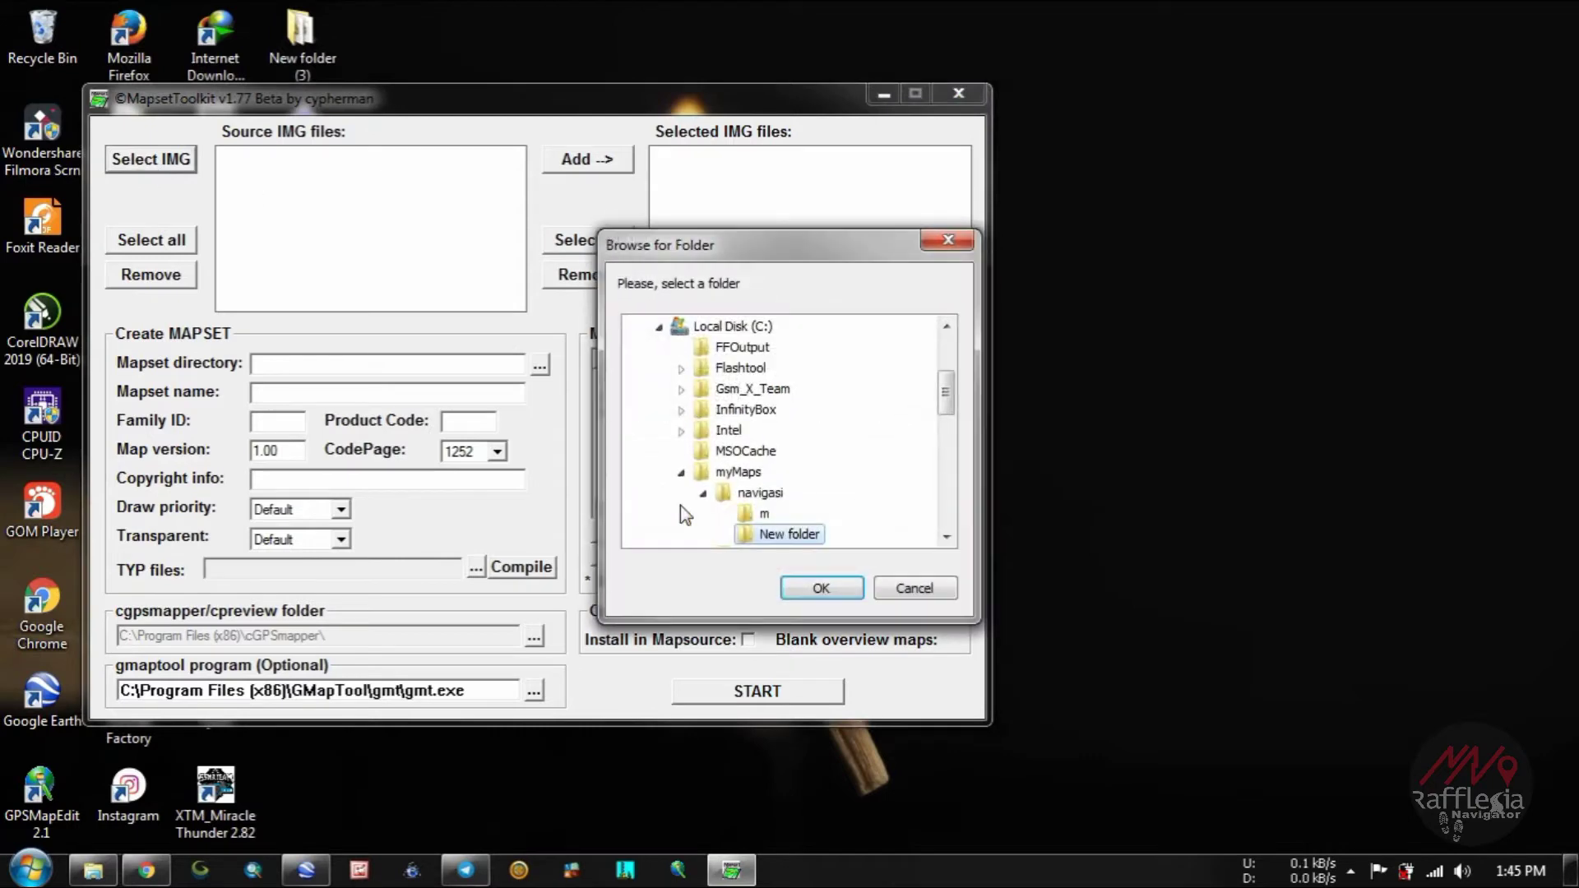
left_click(703, 495)
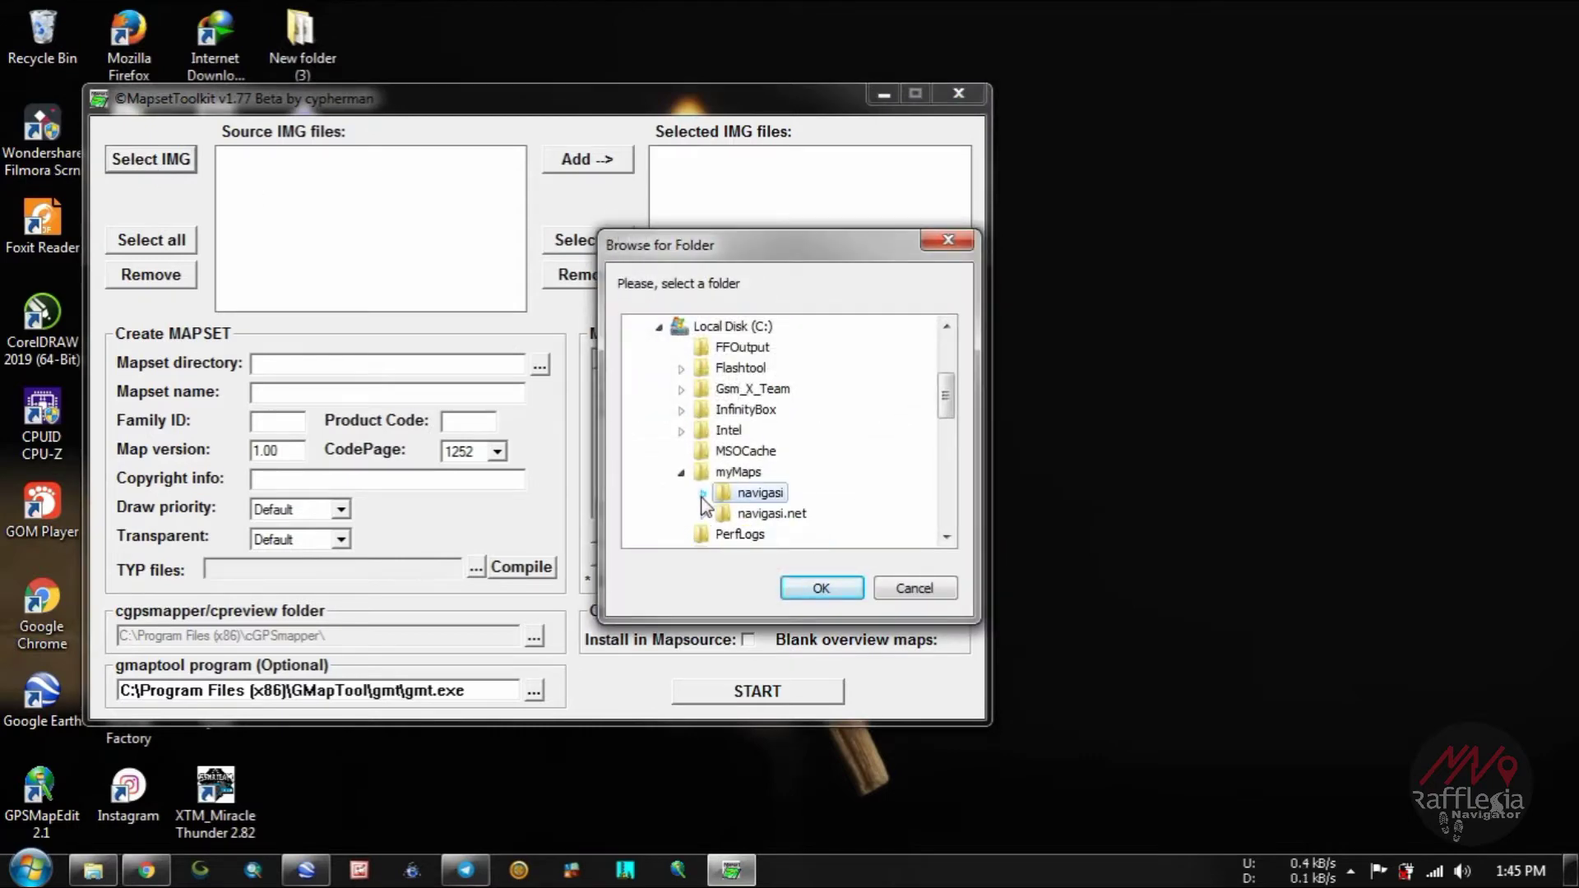
double_click(772, 515)
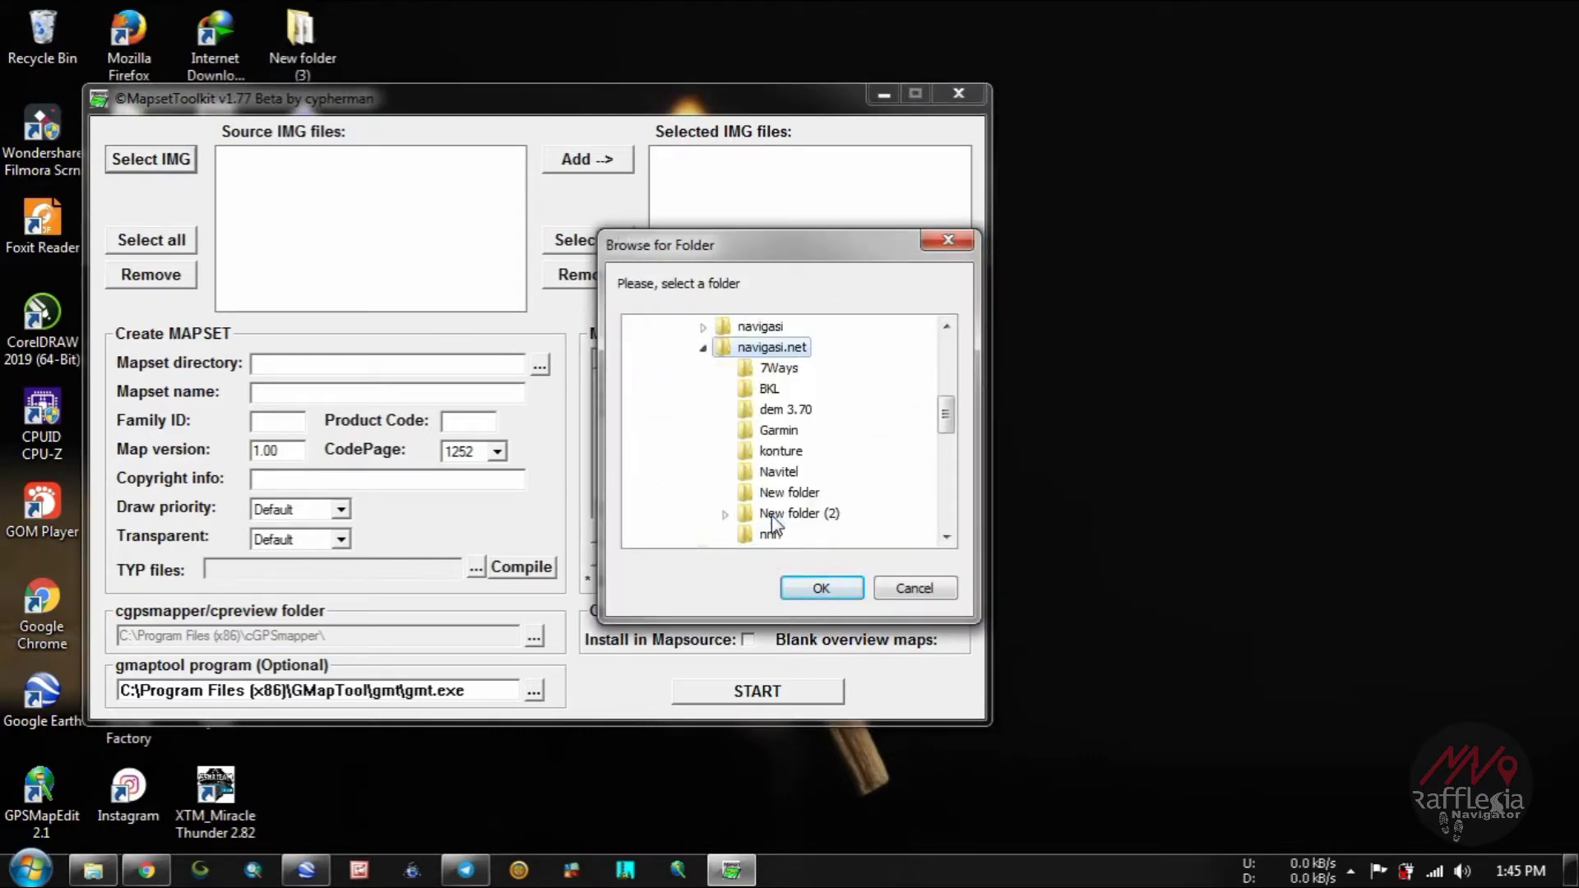
left_click(785, 410)
left_click(805, 590)
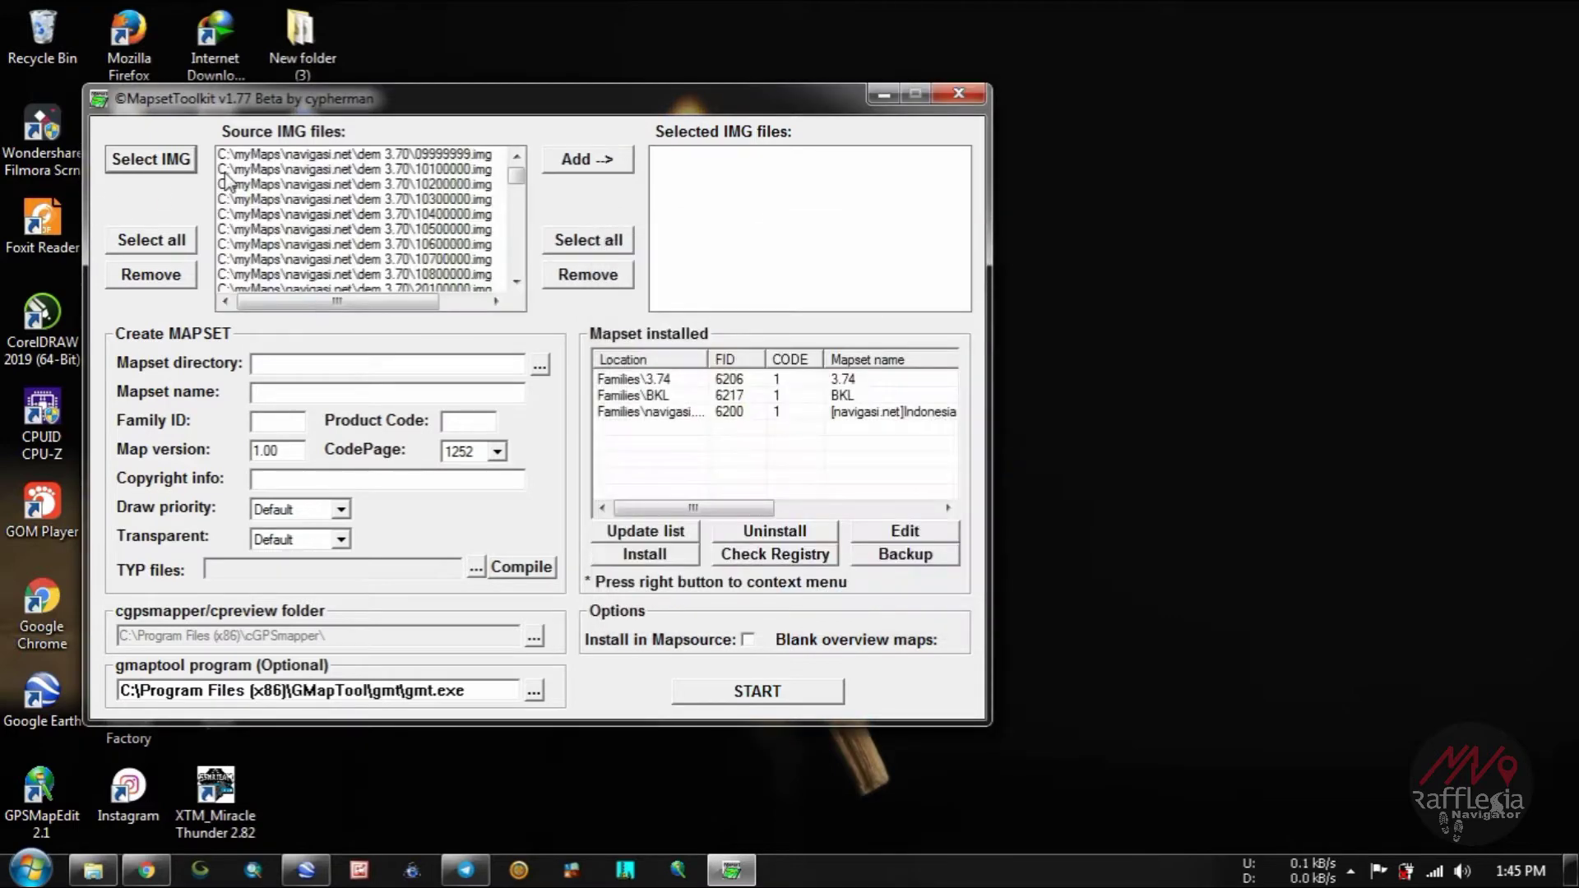
Step: Add all source IMG files to the selected IMG files list and check the list
mouse_move(517, 182)
left_mouse_down()
mouse_move(517, 284)
mouse_move(513, 160)
left_mouse_up()
left_click(164, 239)
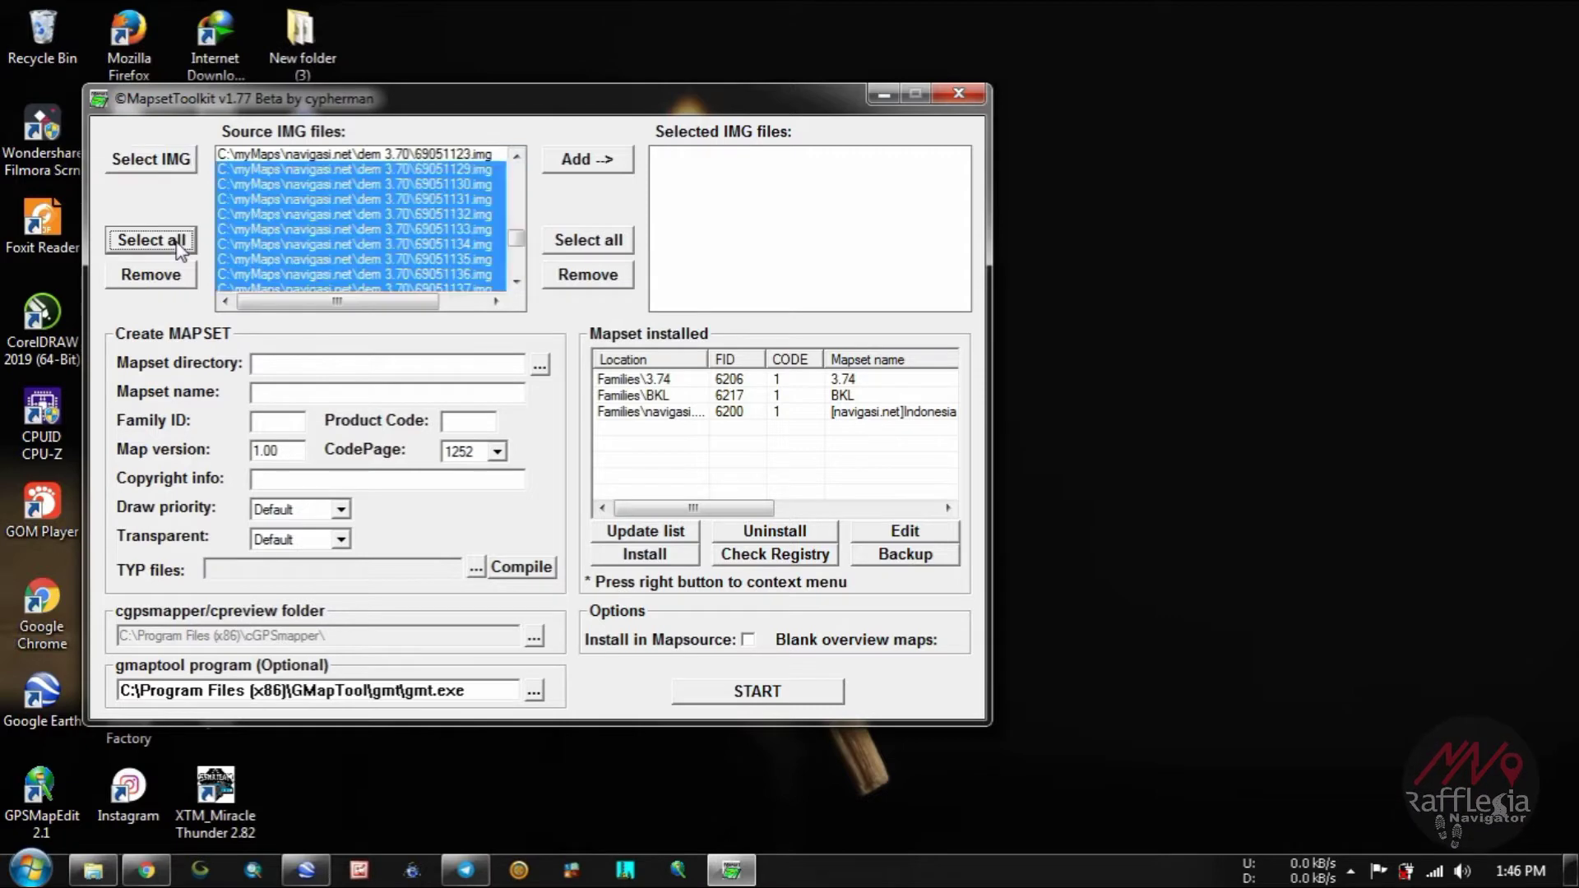
left_click(606, 168)
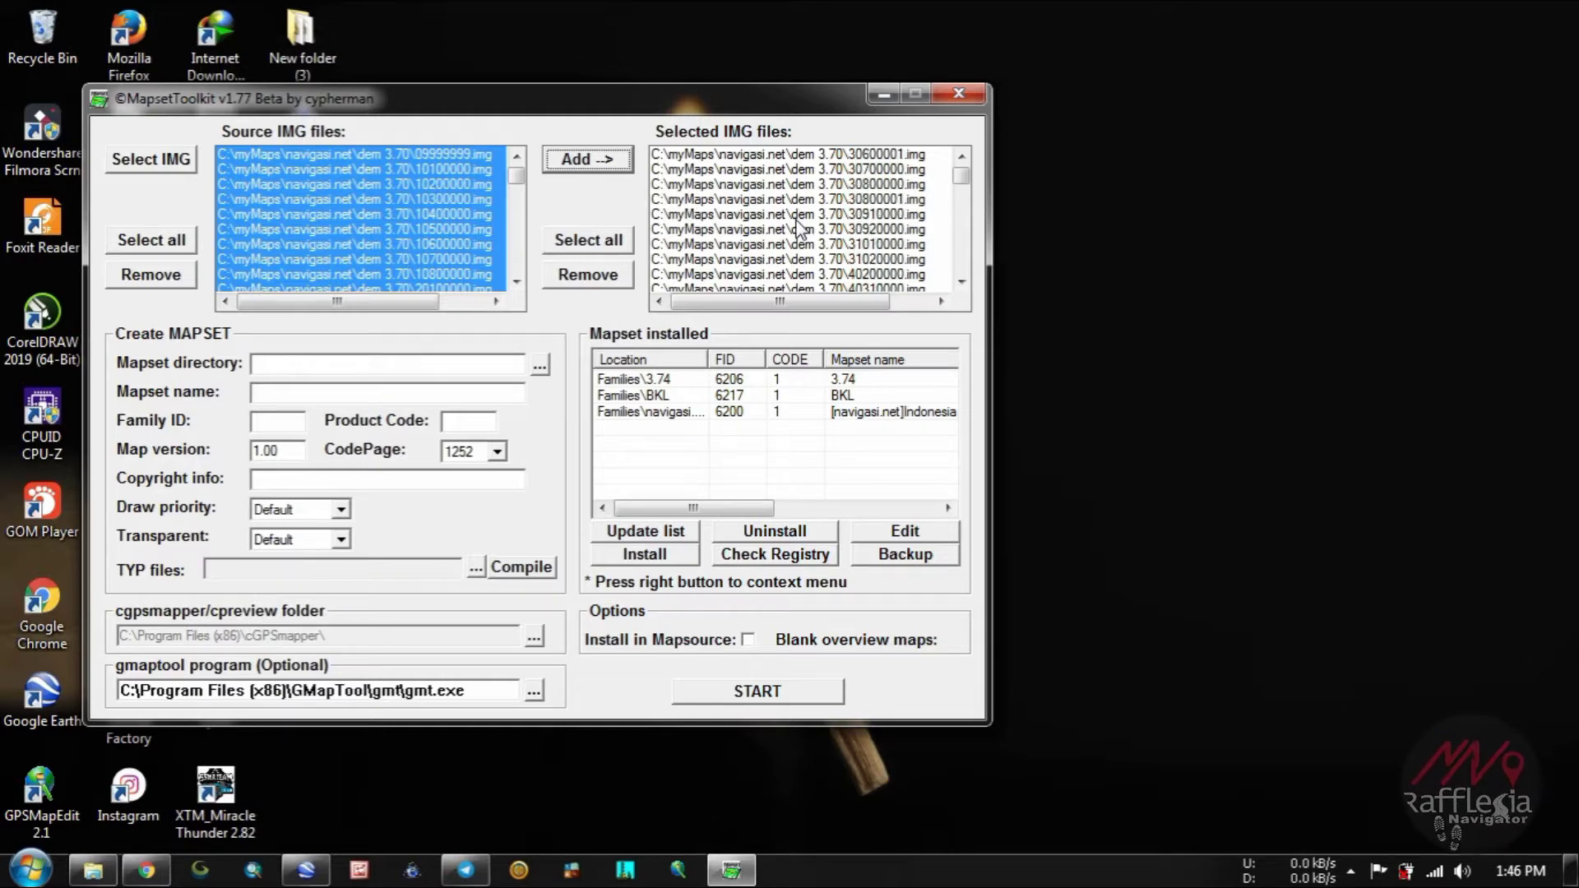
left_click_drag(960, 175, 960, 217)
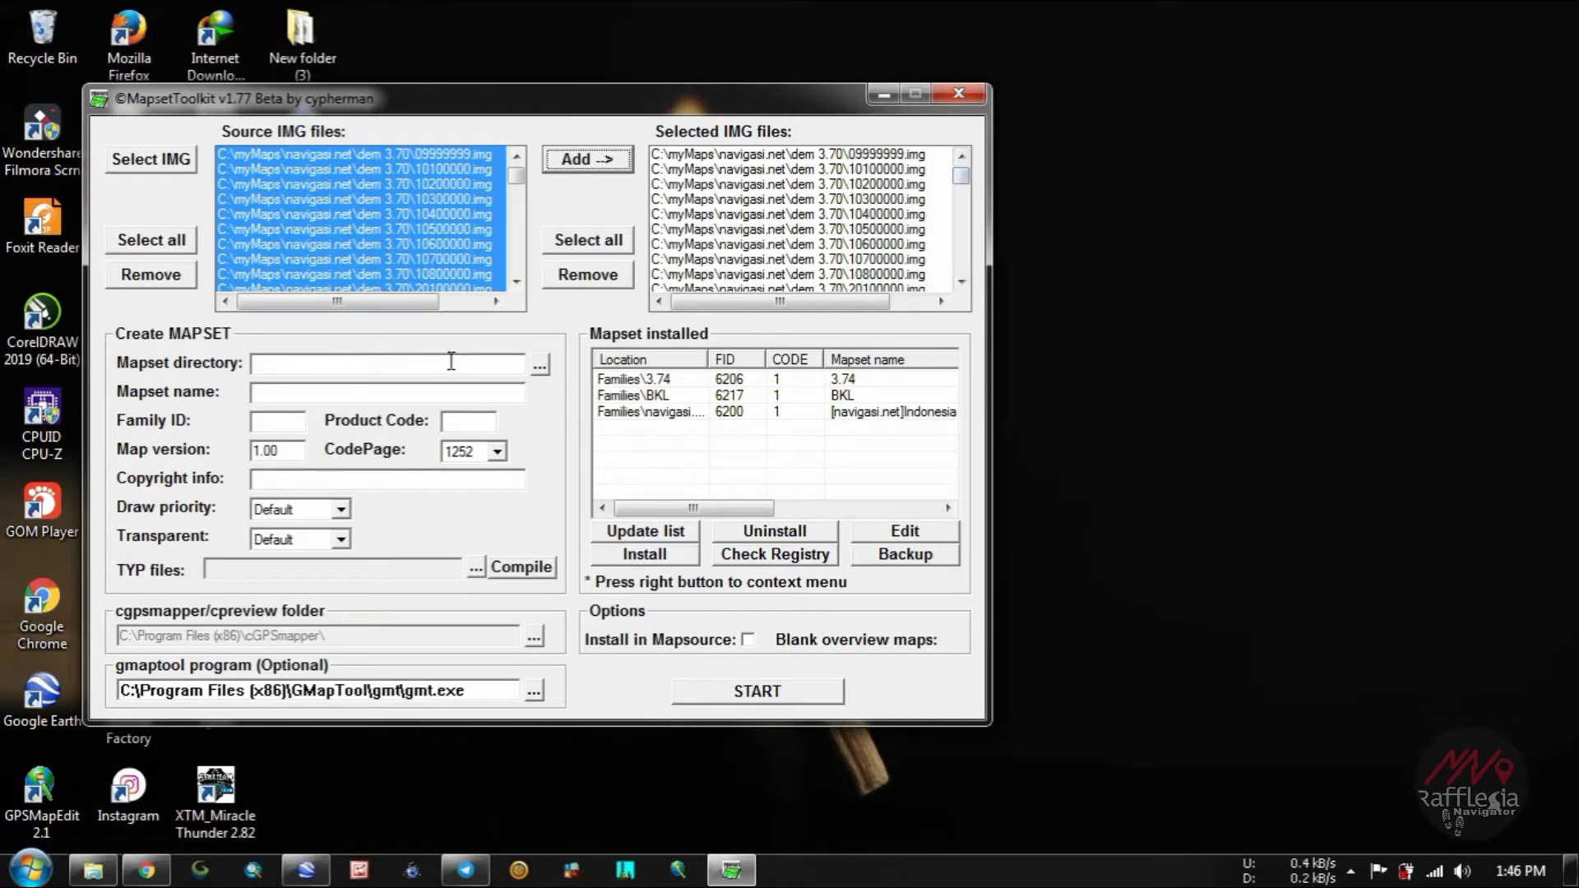
Step: Set the mapset directory to C:\myMaps\navigasi.net\dem 3.70 and name the mapset dem 3.74
left_click(539, 368)
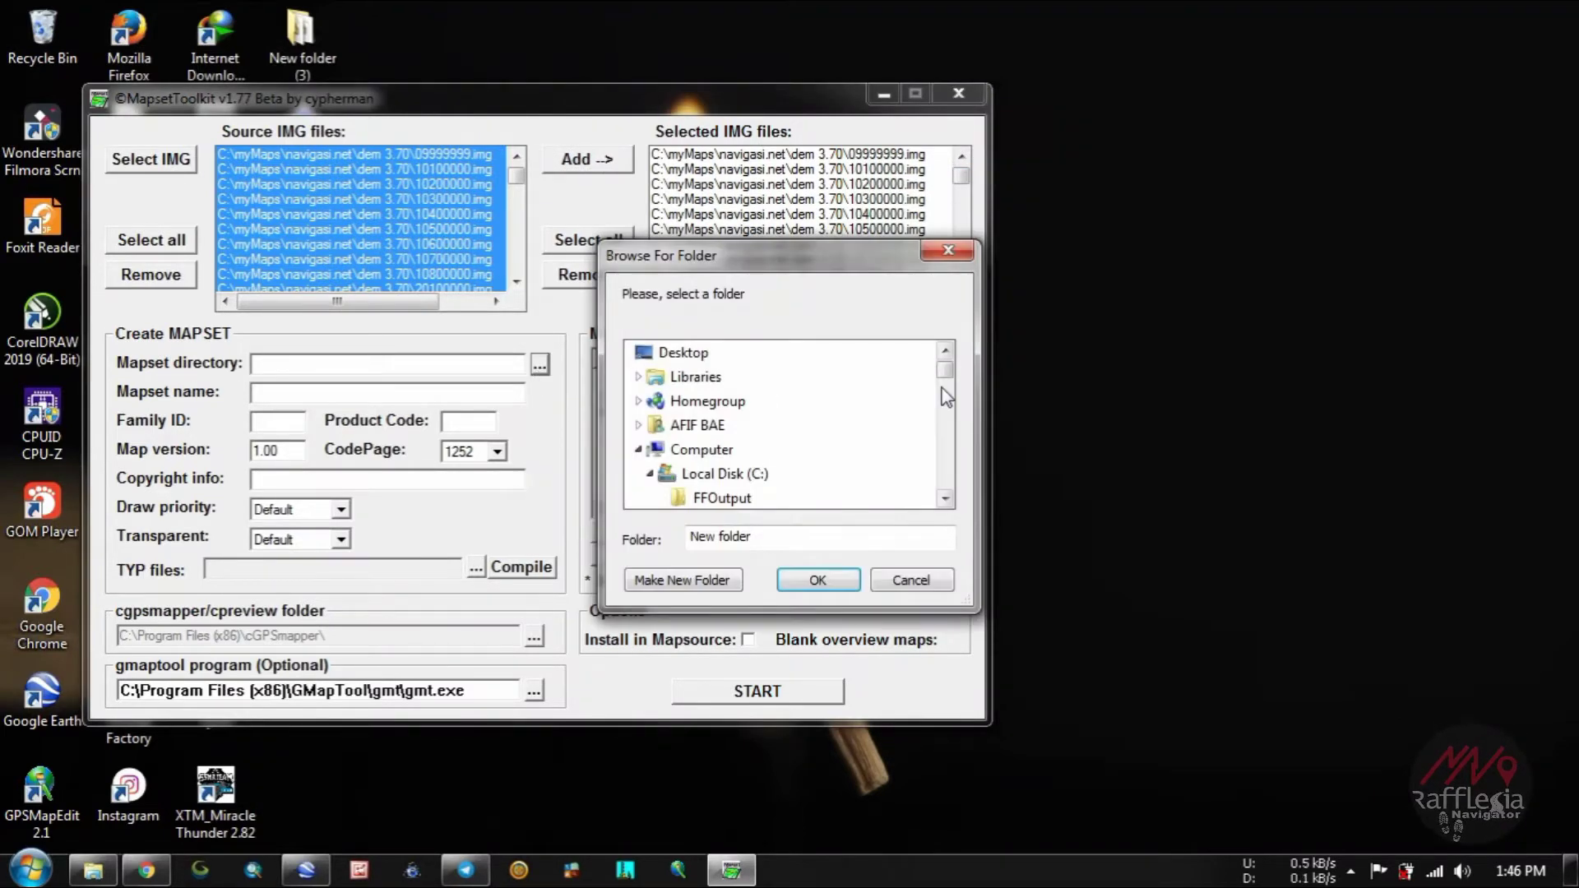
left_click_drag(946, 374, 947, 413)
left_click(673, 402)
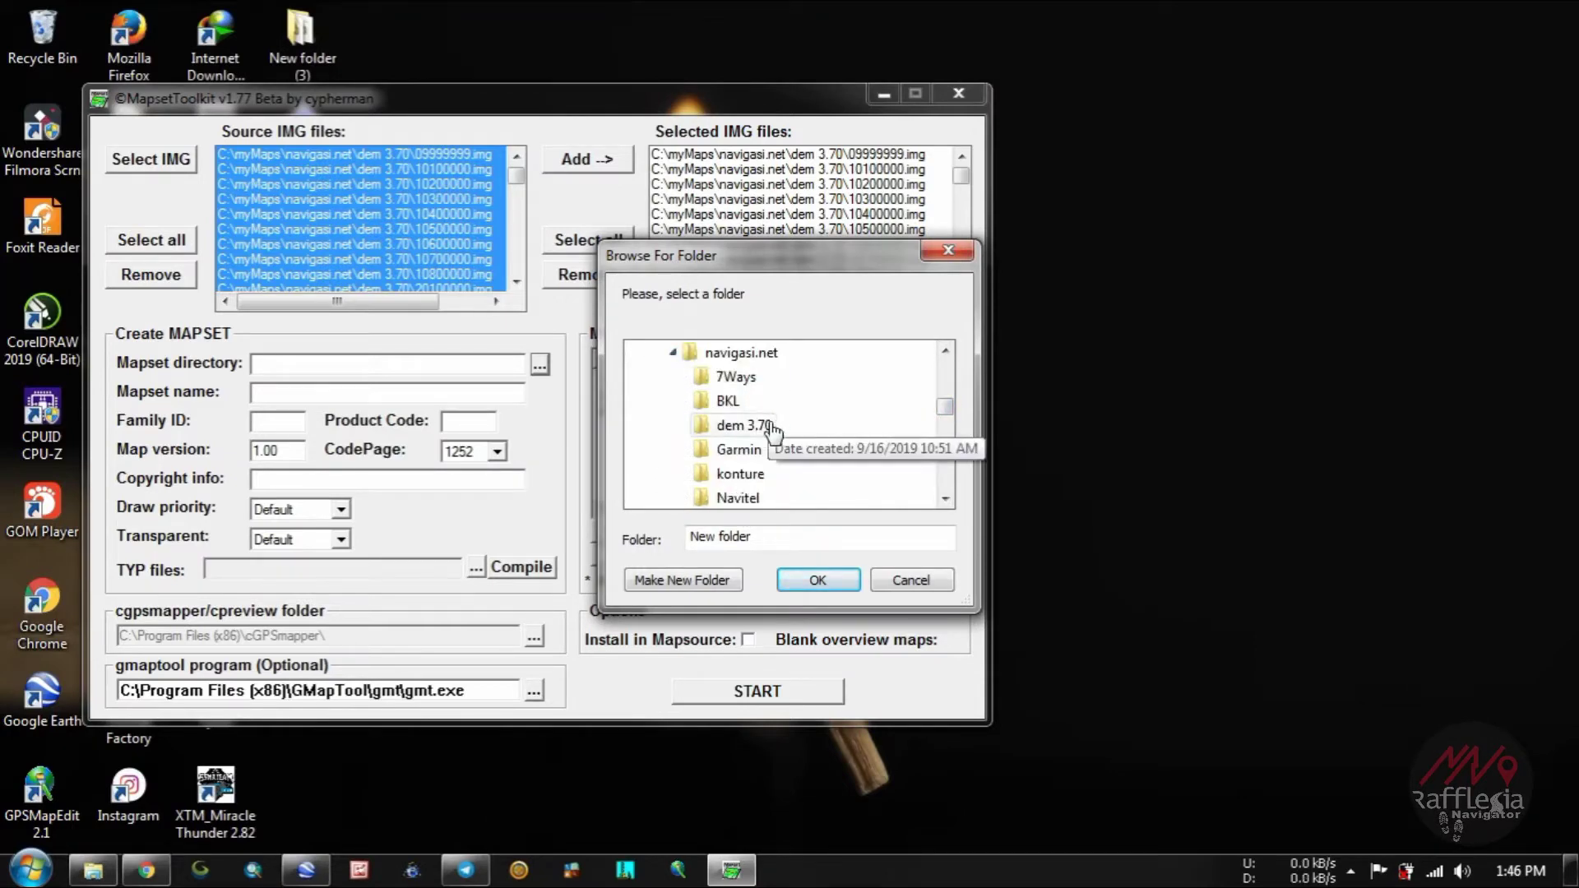
left_click(744, 426)
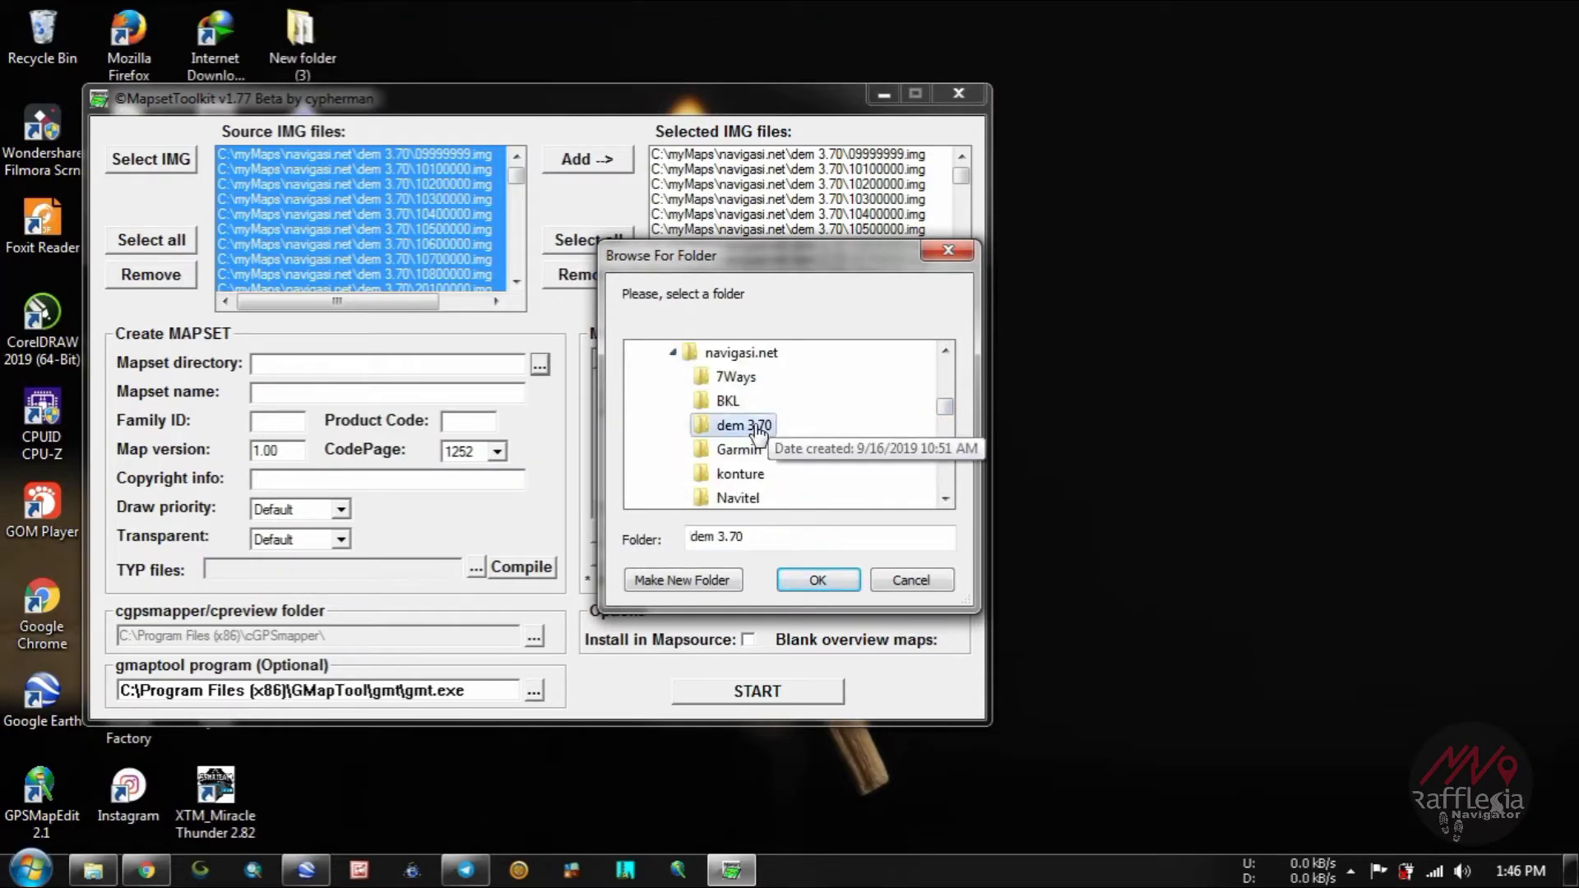
left_click(810, 581)
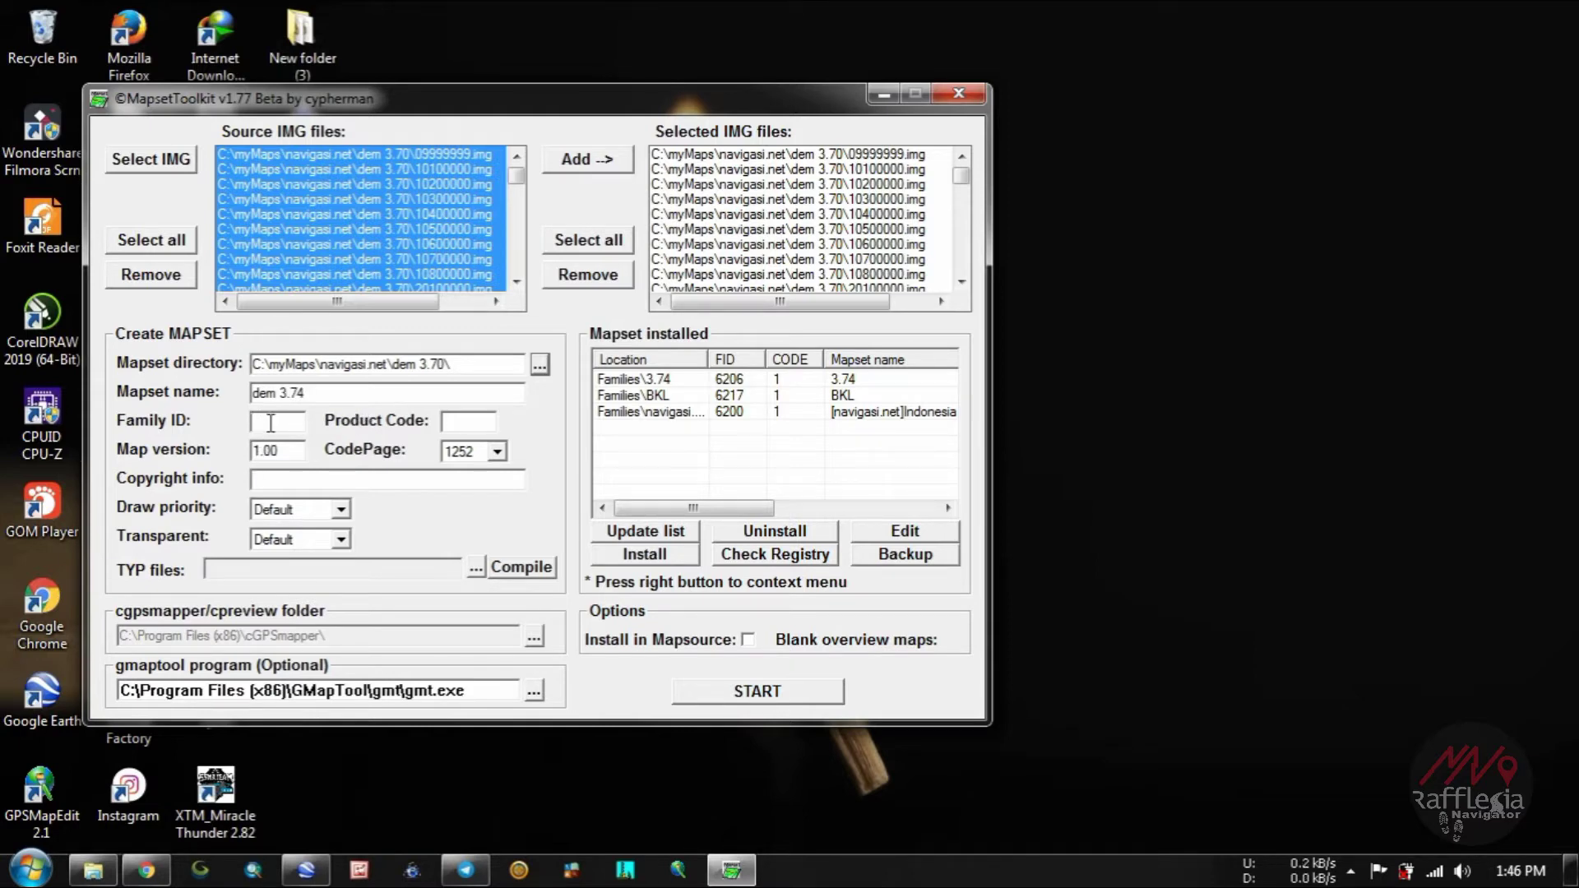
Step: Set the mapset's family ID to 6205 and its copyright info to "rafflesia navigator"
type("6205")
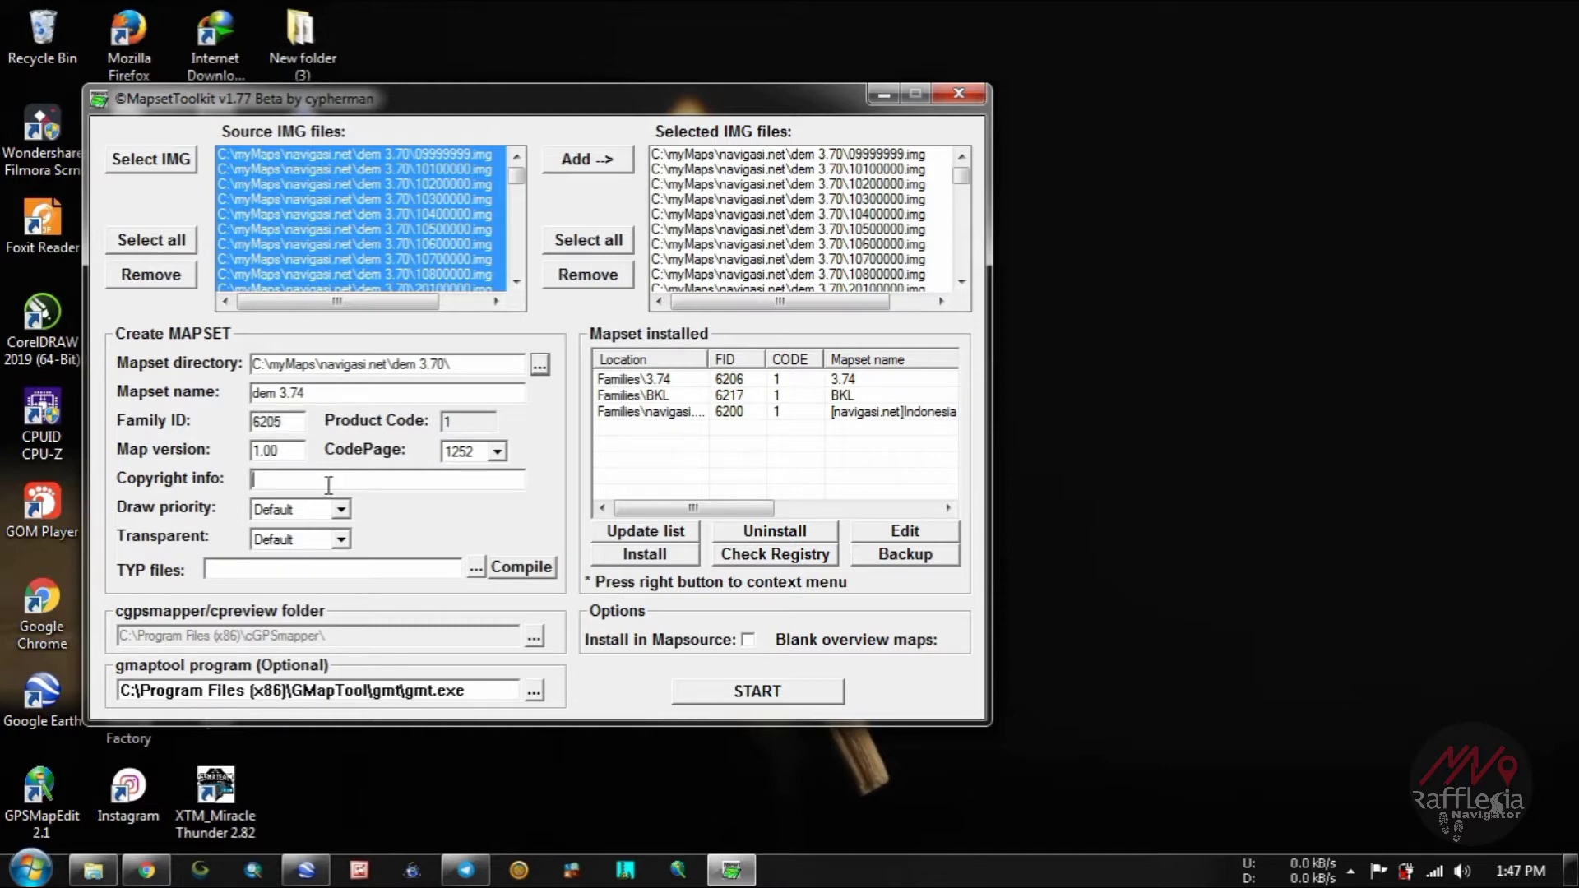
type("ra")
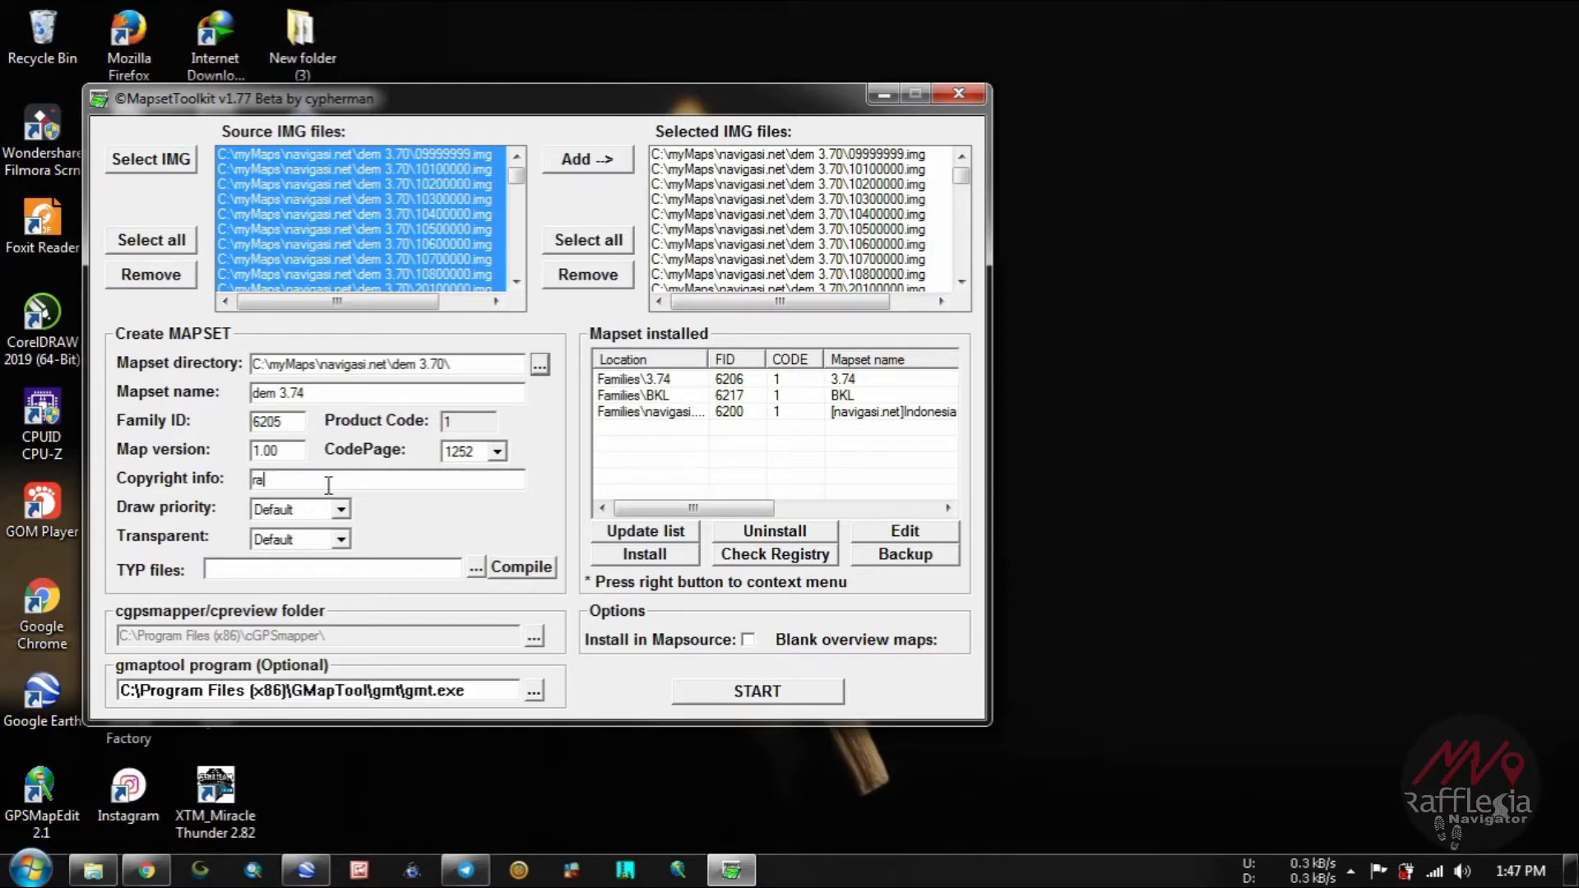
type("fflesia")
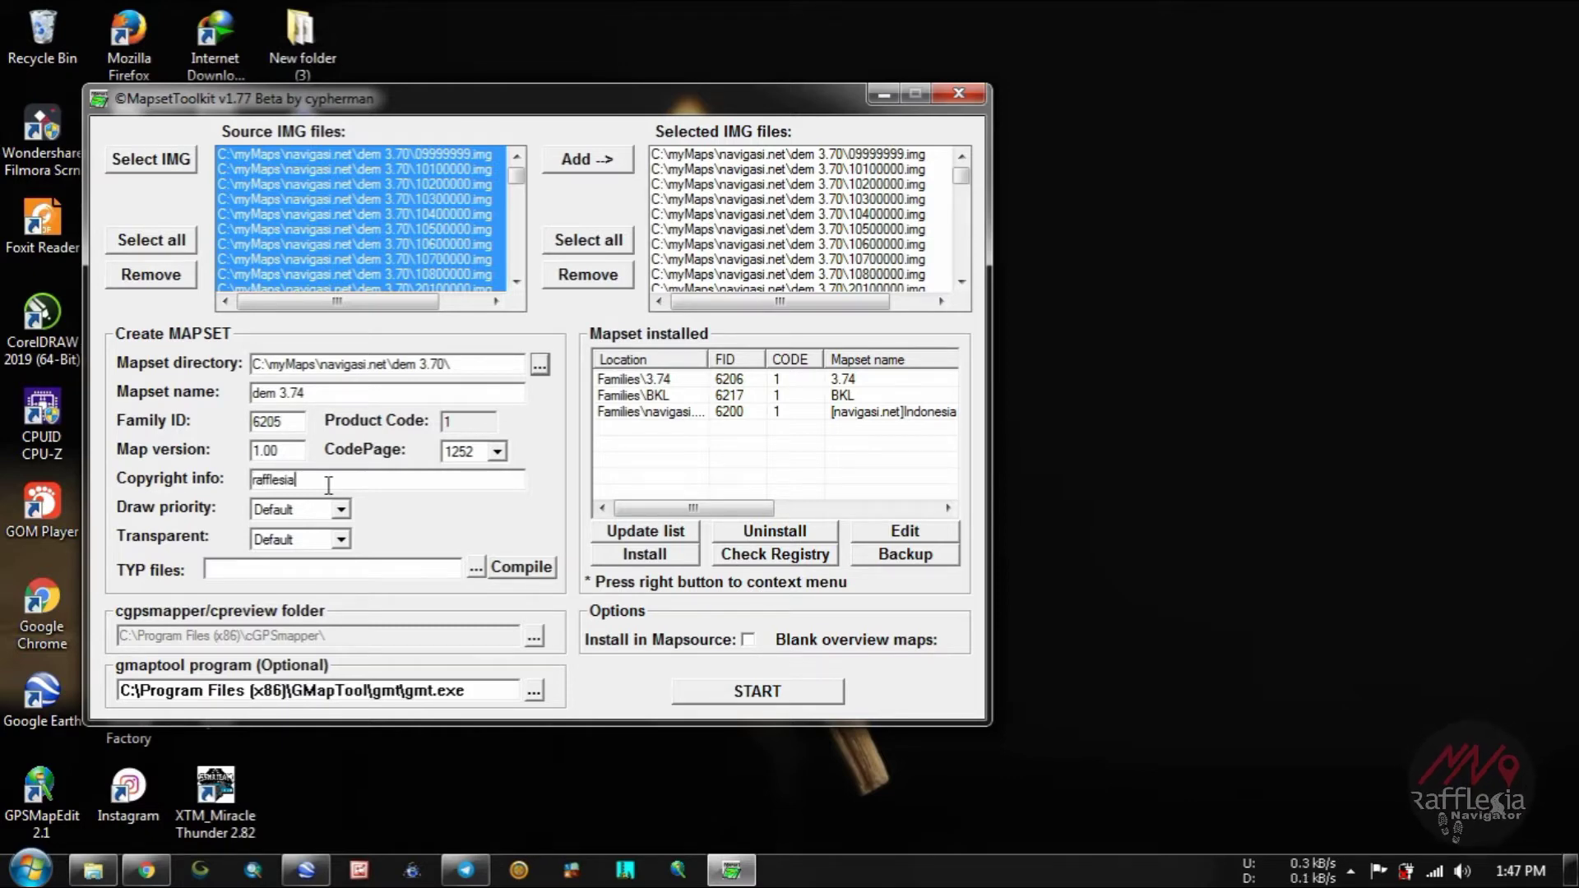
type(" navigator")
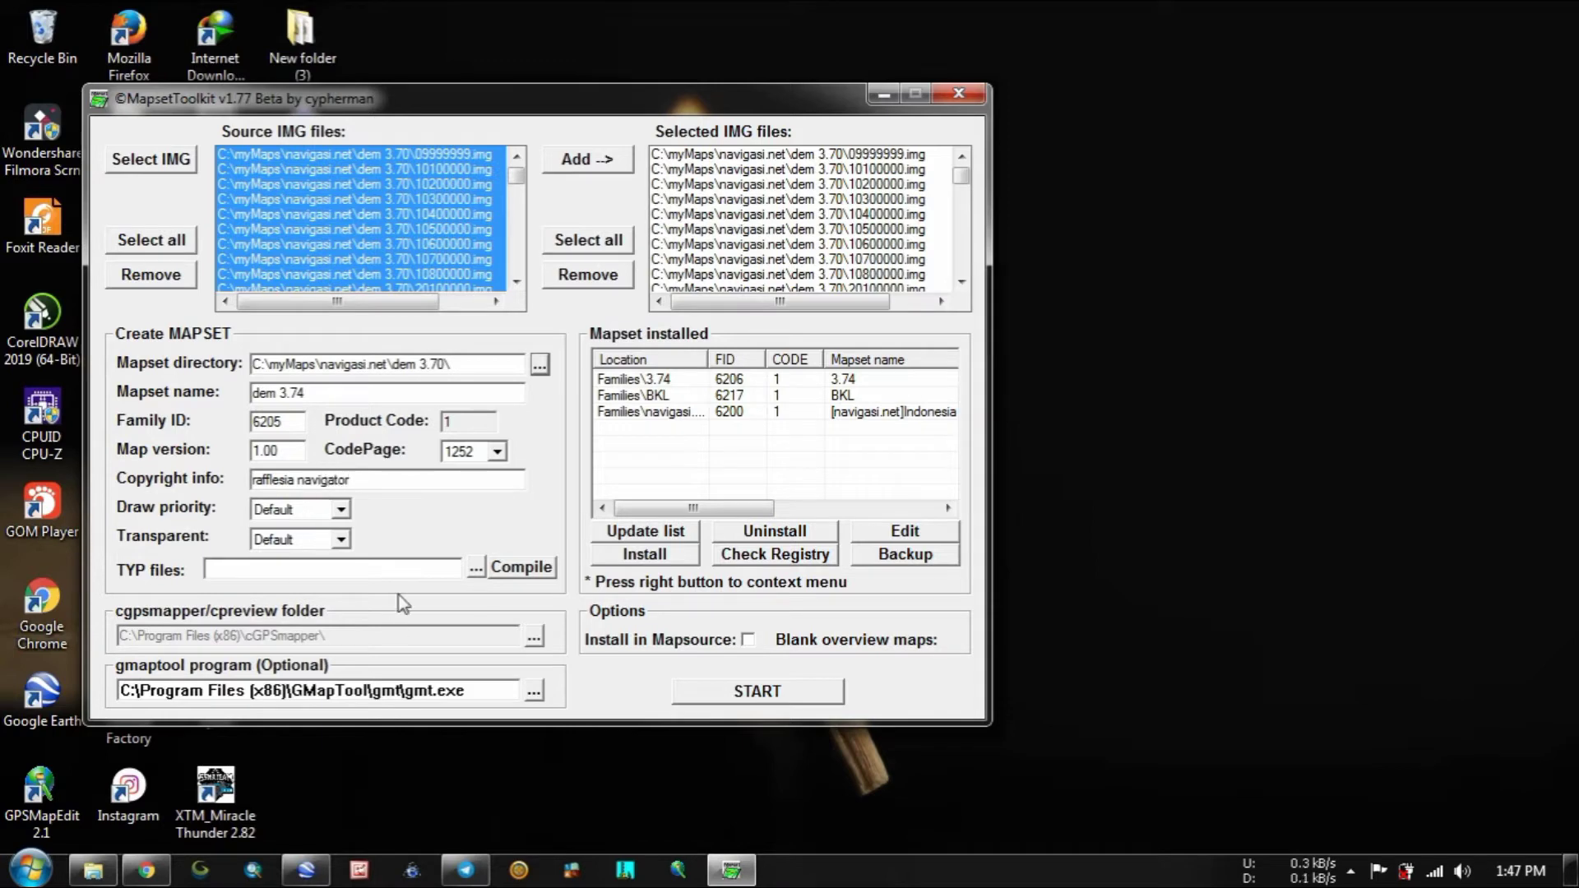
Step: Assign 11838.typ from C:\myMaps\navigasi.net\Garmin as the mapset's TYP file
left_click(476, 569)
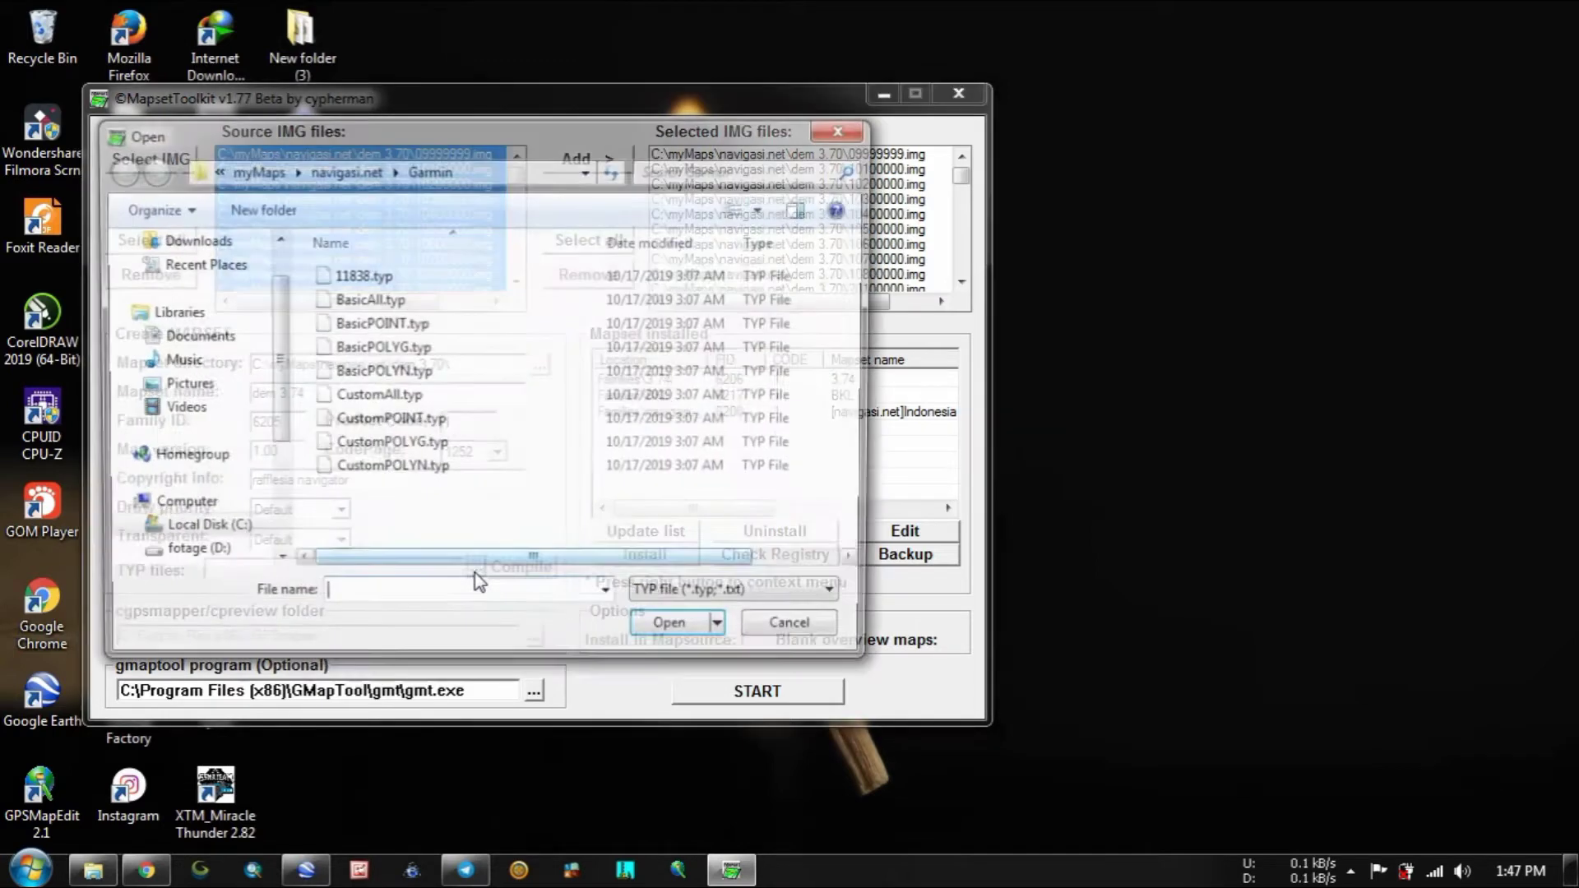
scroll(283, 342, "down", 3)
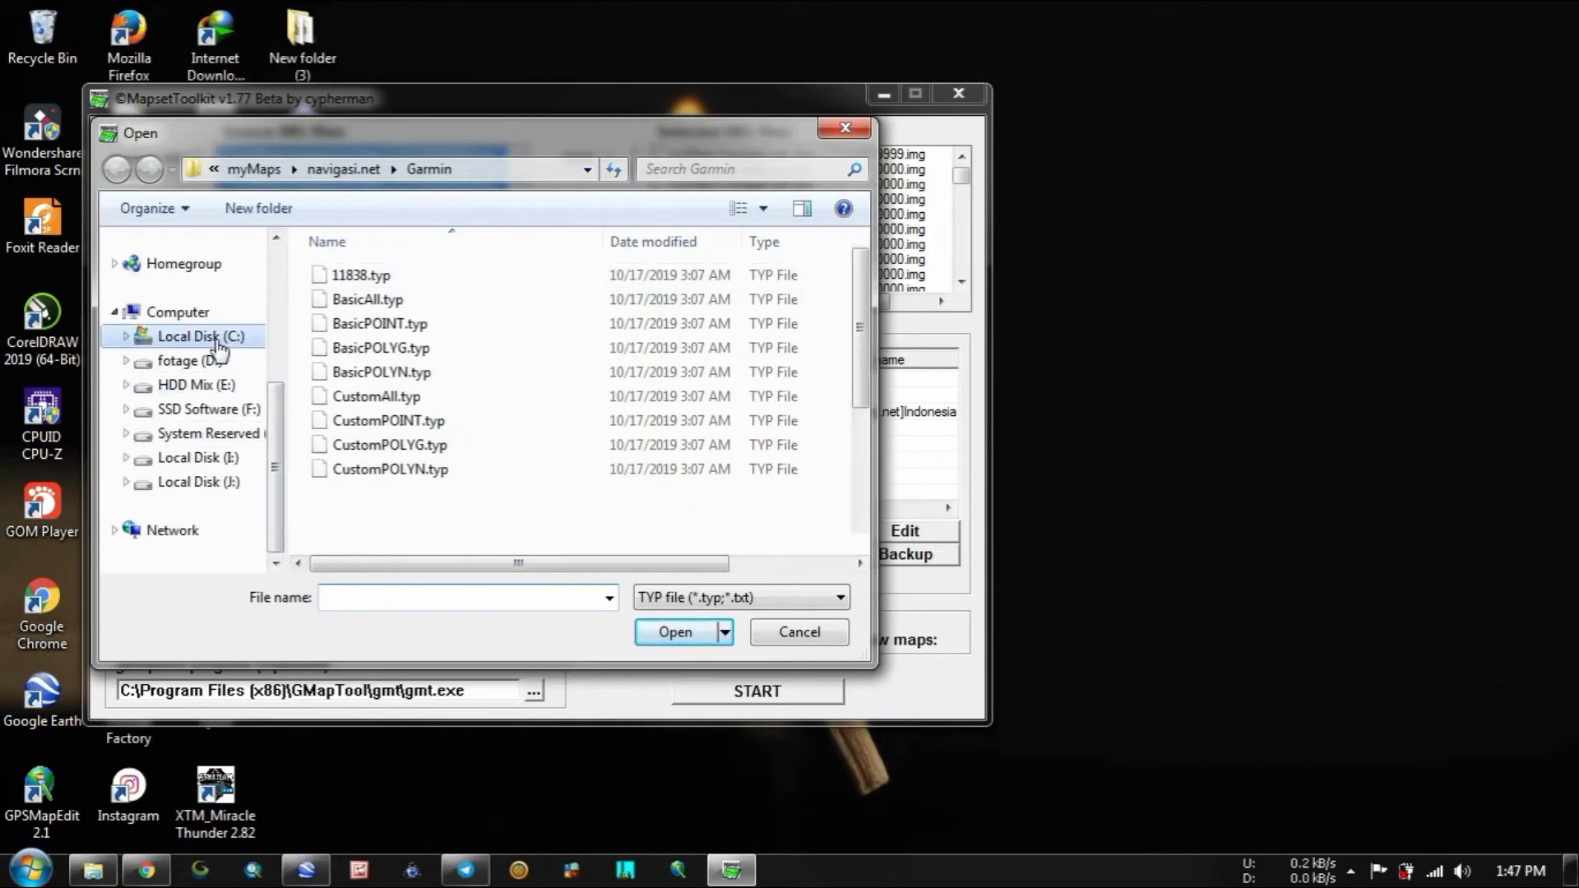
left_click(215, 341)
double_click(417, 423)
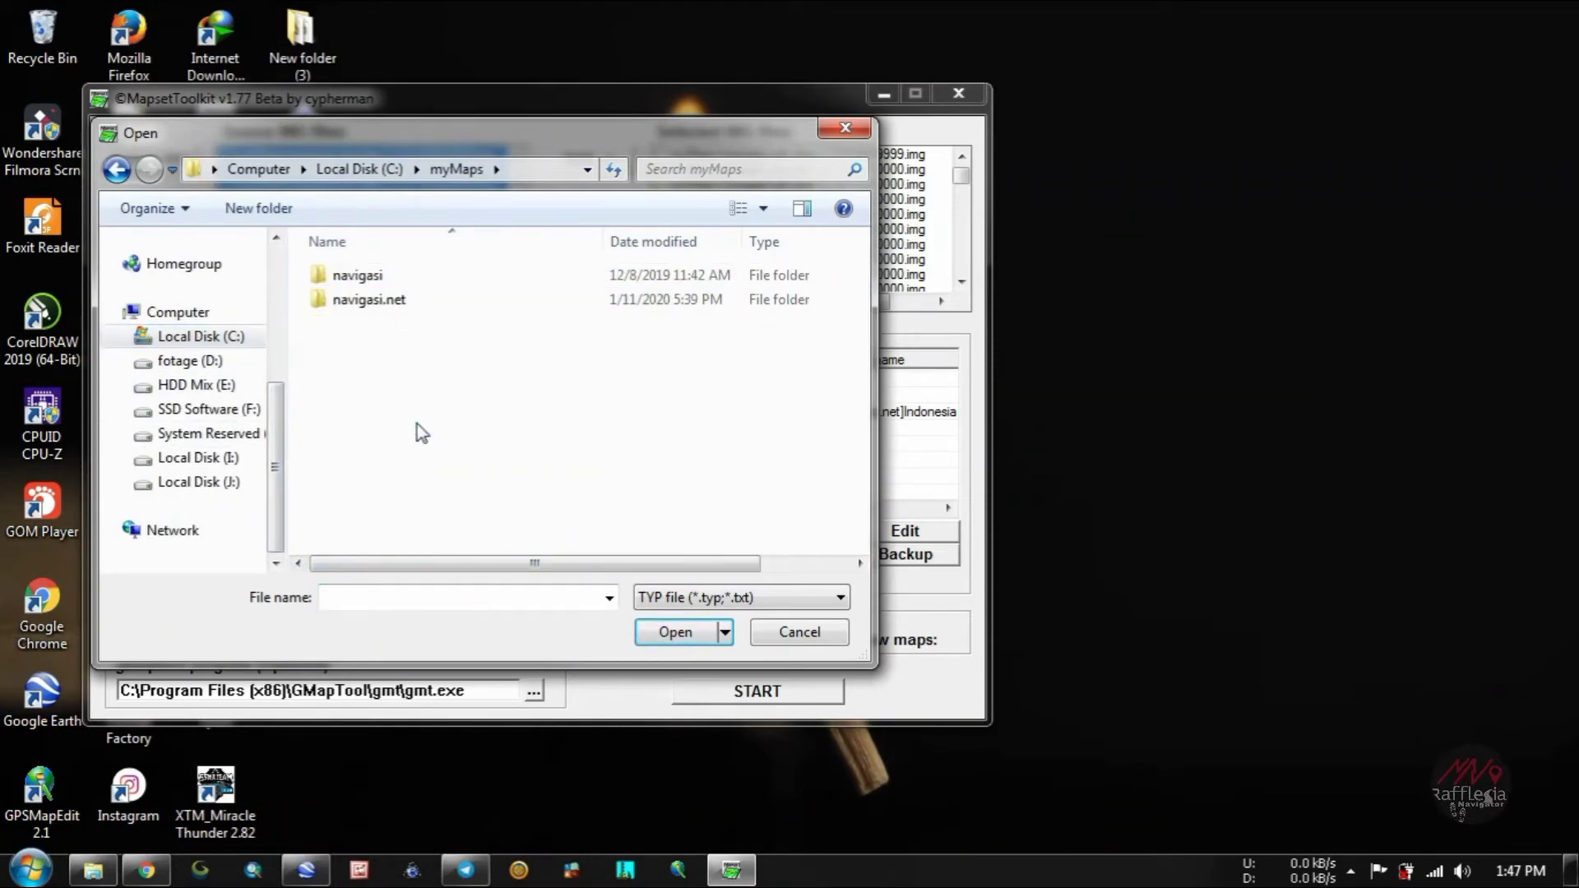
double_click(398, 301)
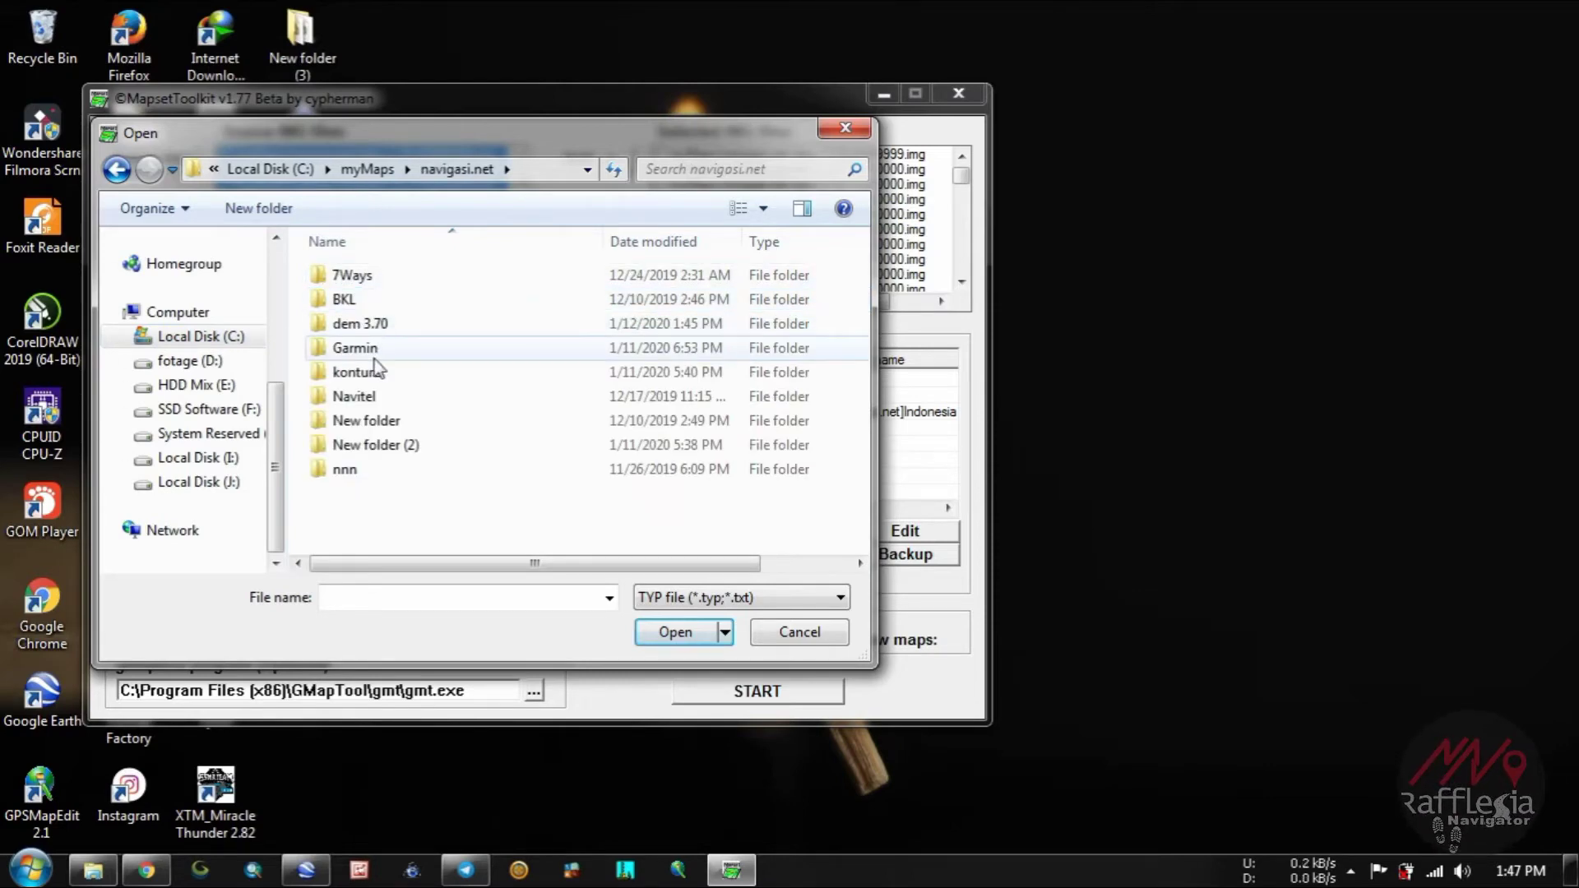
double_click(378, 349)
left_click(373, 276)
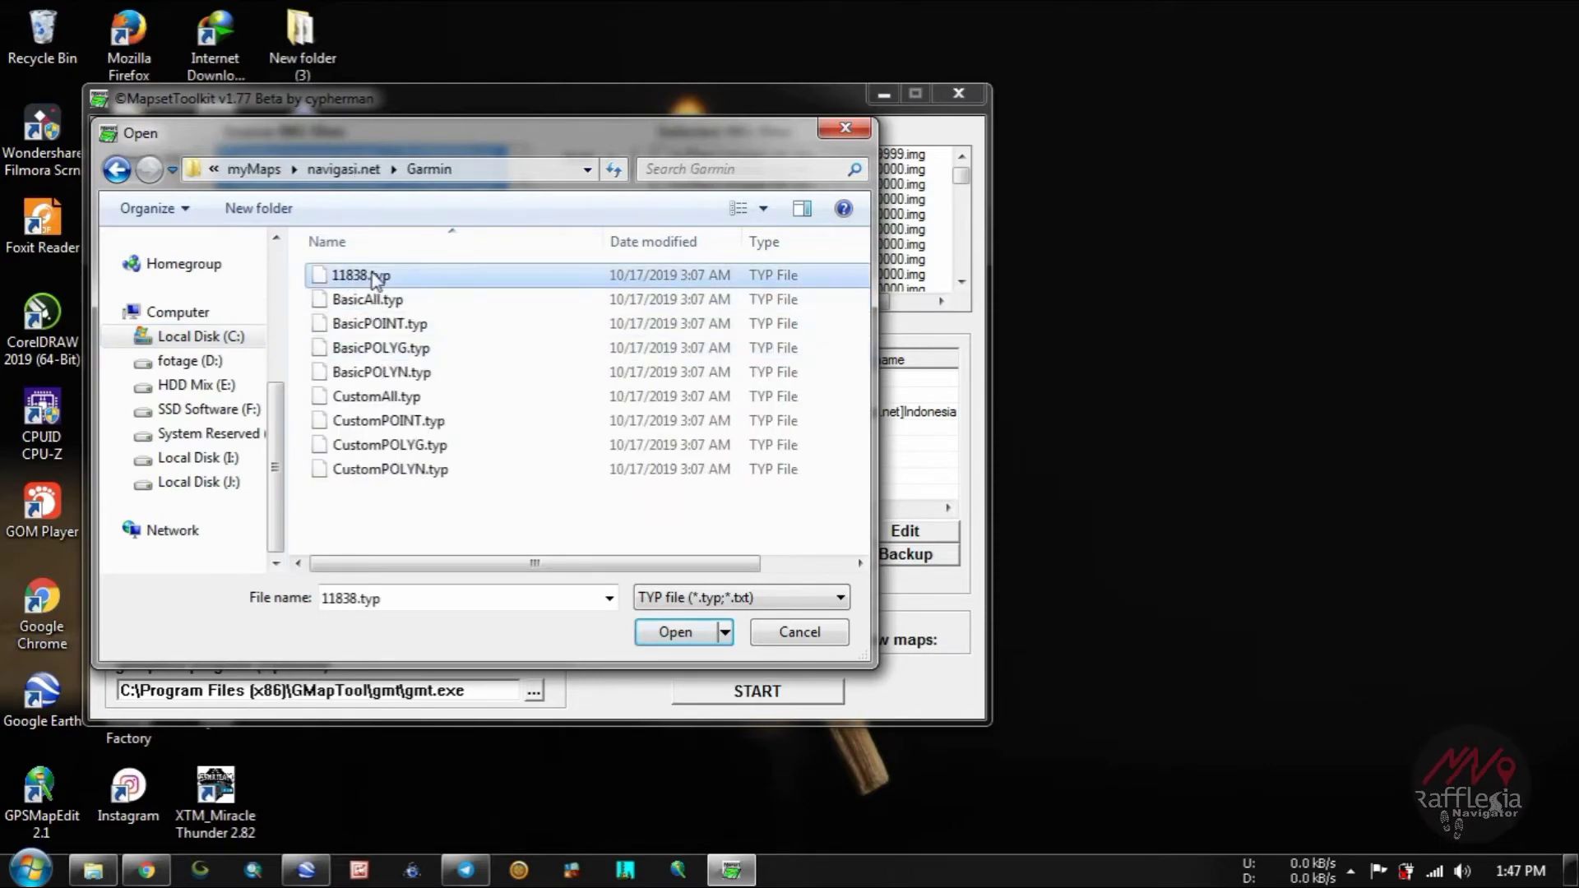
left_click(673, 633)
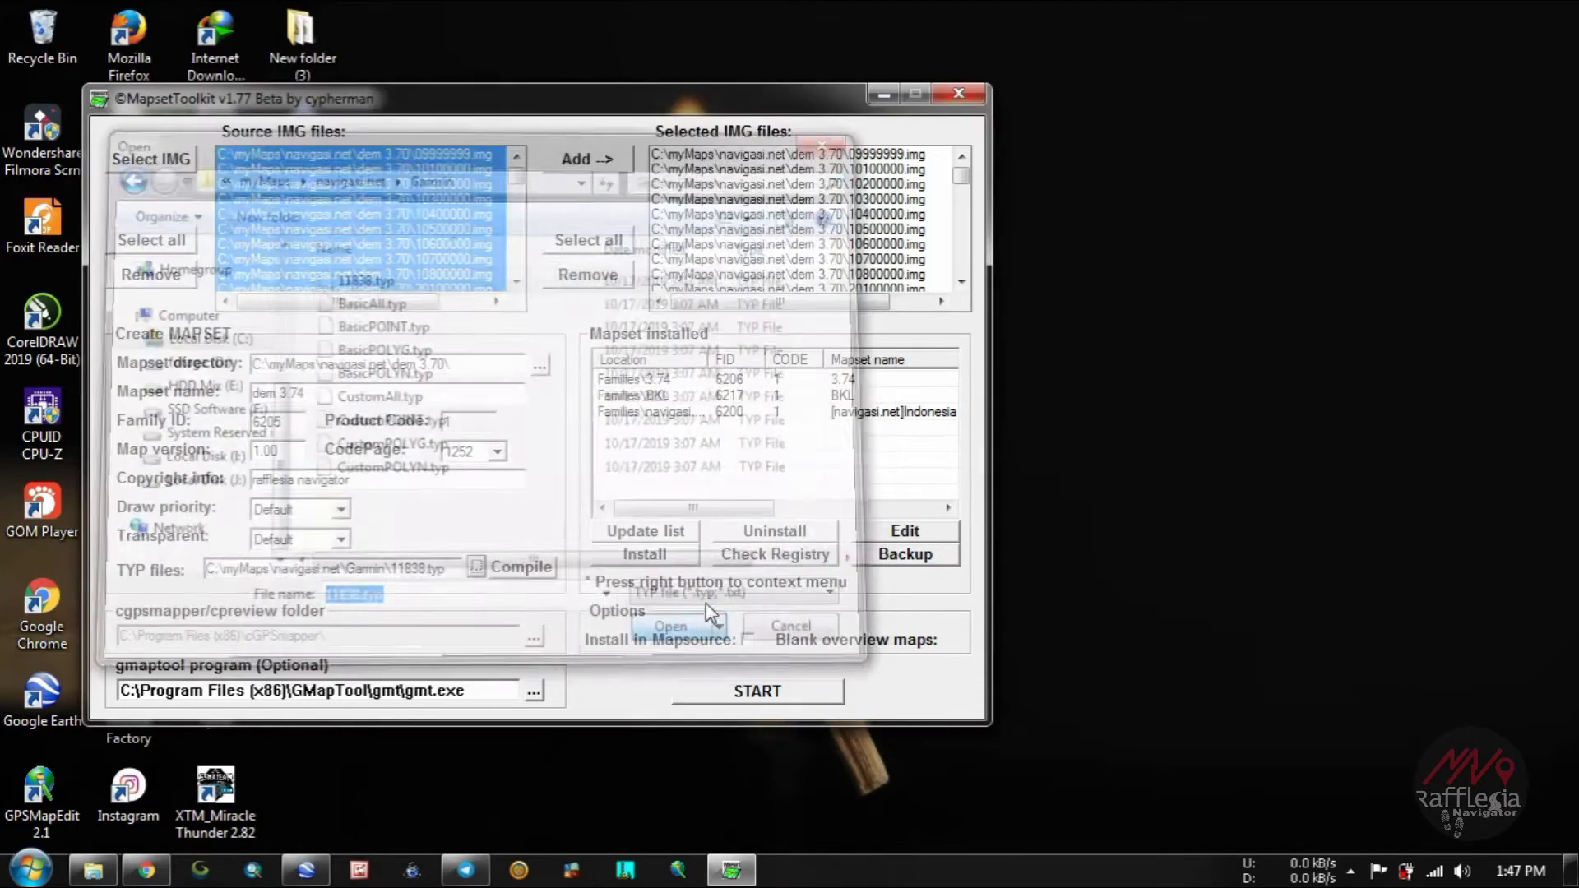
Step: Set the cgpsmapper/cpreview folder to cGPSmapper in Program Files (x86)
left_click(534, 637)
left_click(703, 349)
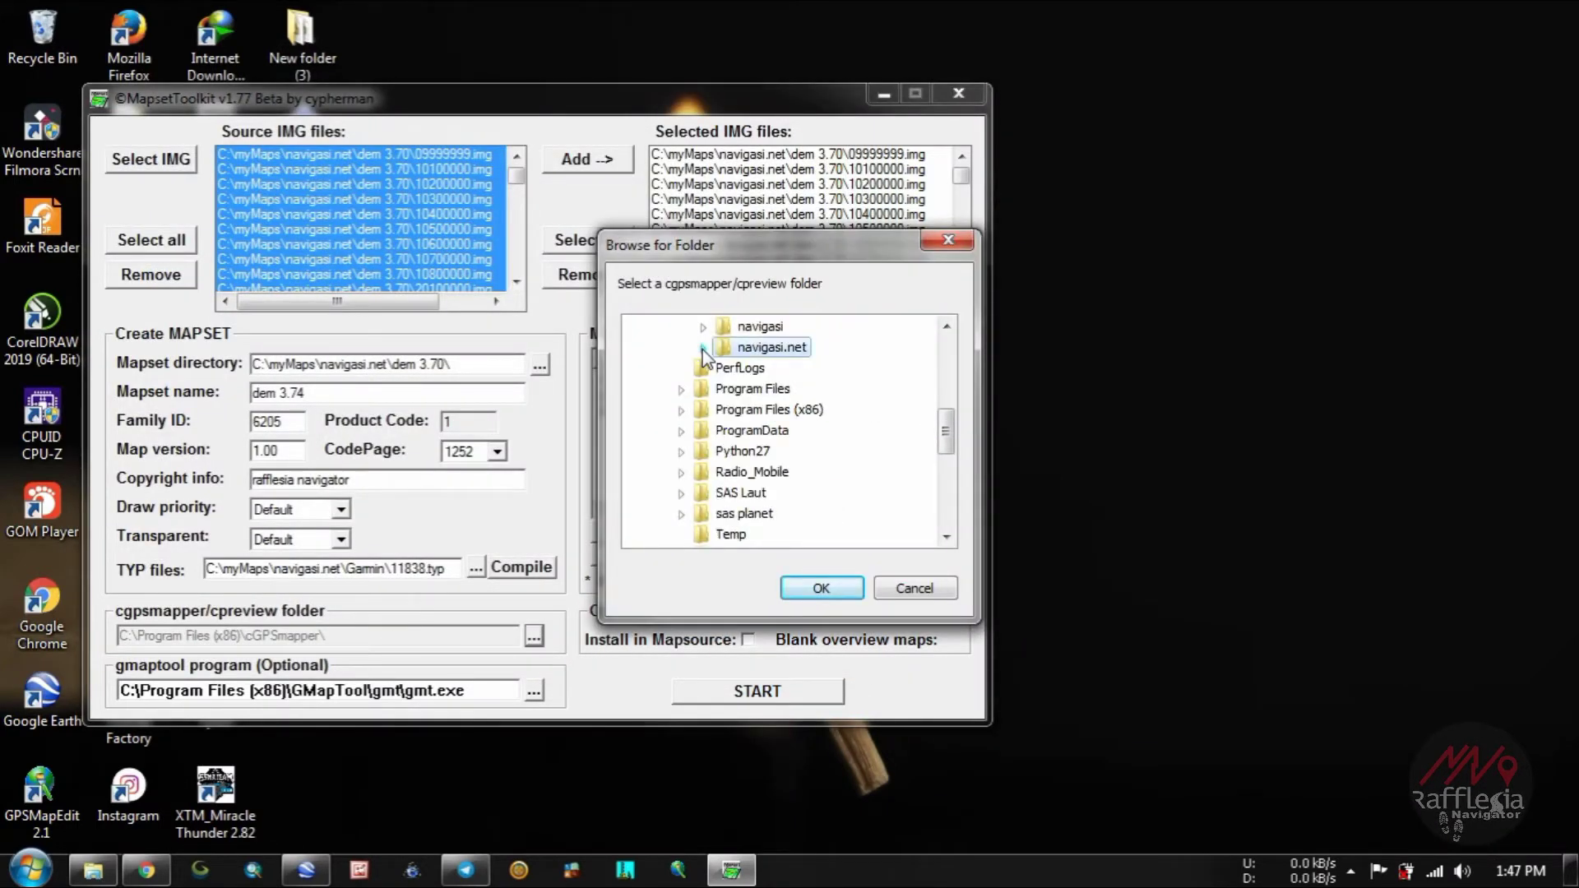
double_click(791, 406)
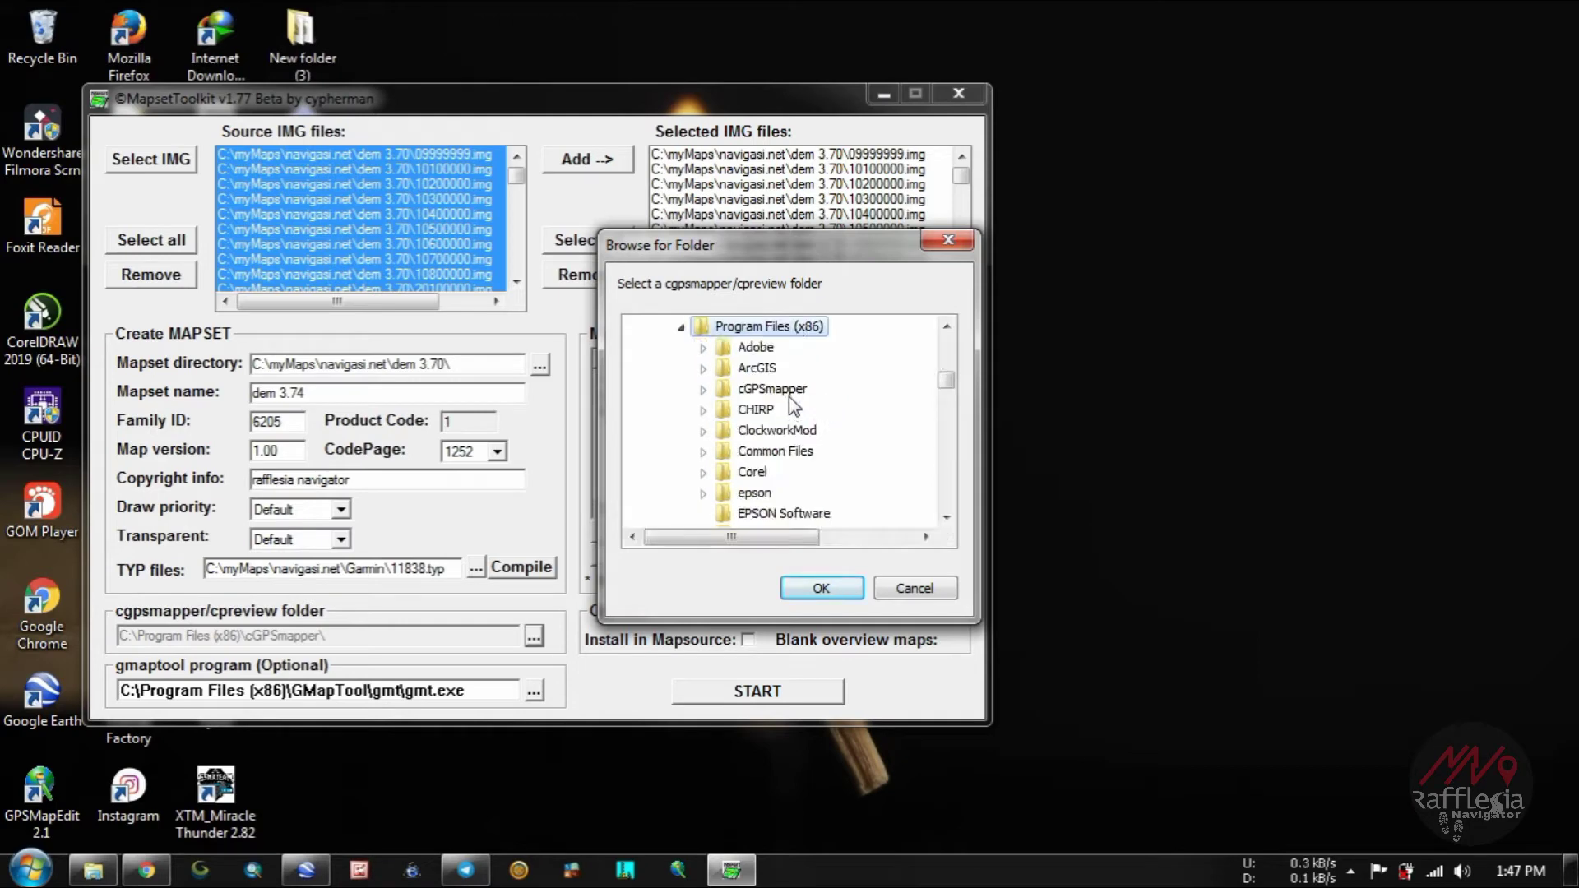
double_click(789, 392)
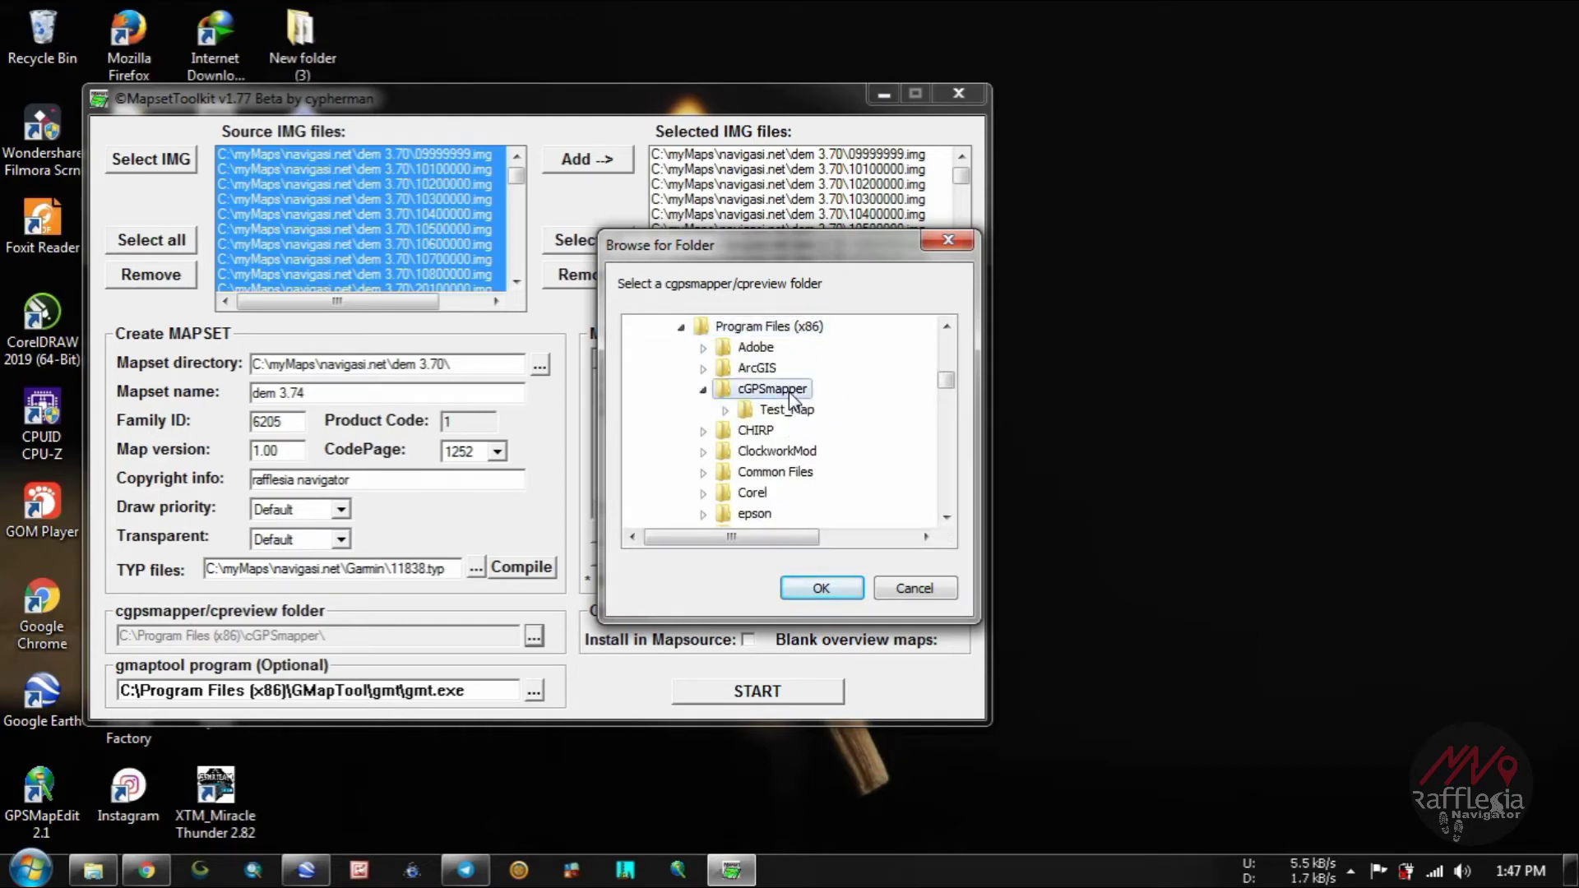
left_click(817, 590)
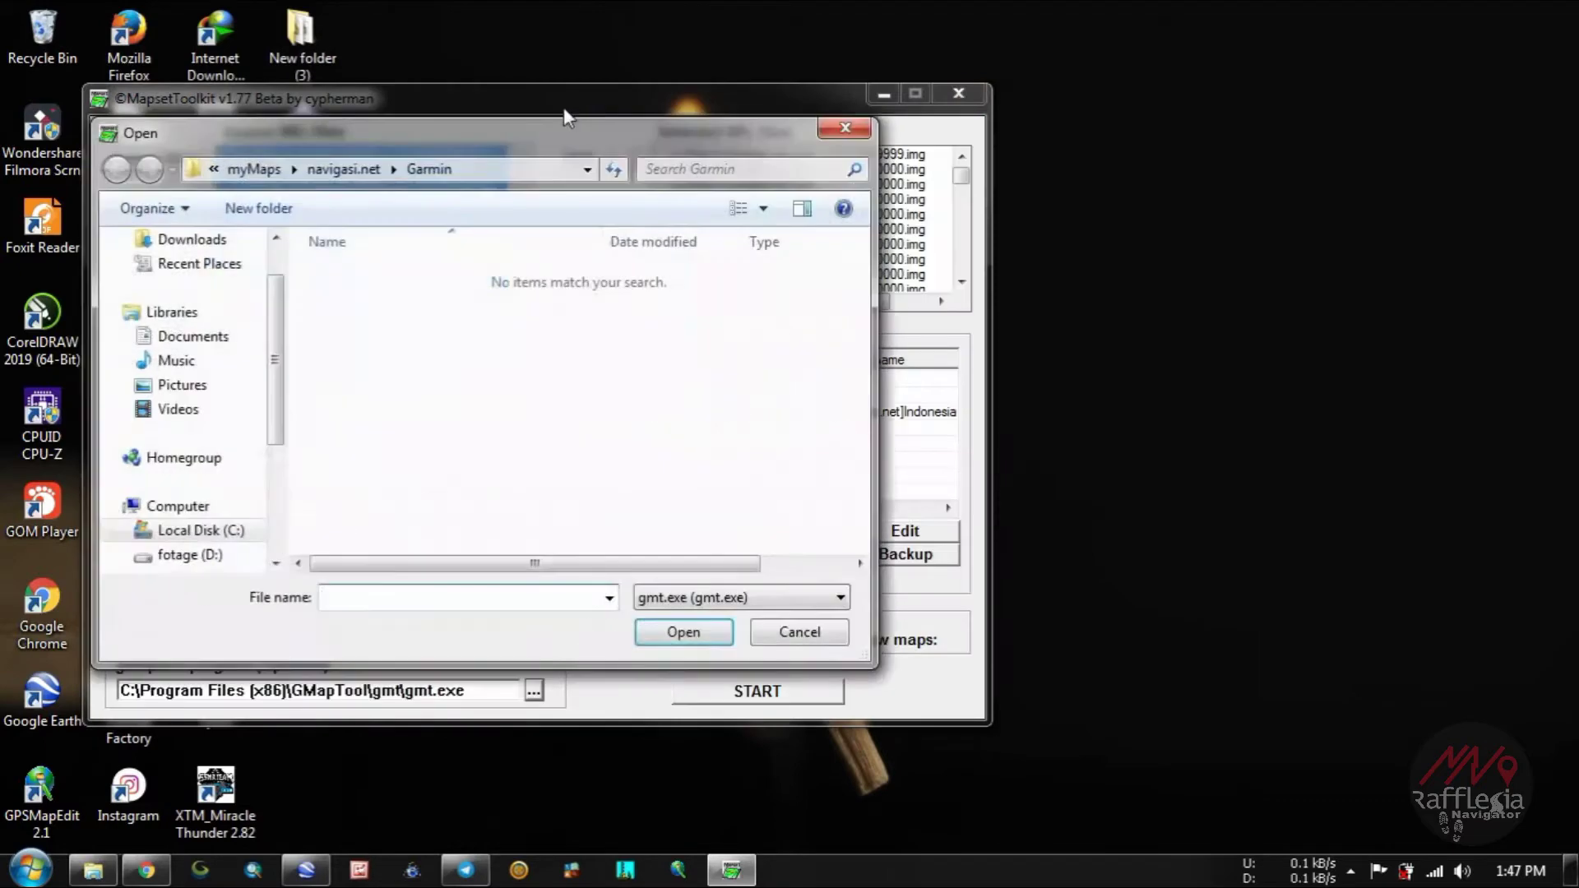
Step: Set the gmaptool program to gmt.exe in C:\Program Files (x86)\GMapTool\gmt
left_click(850, 134)
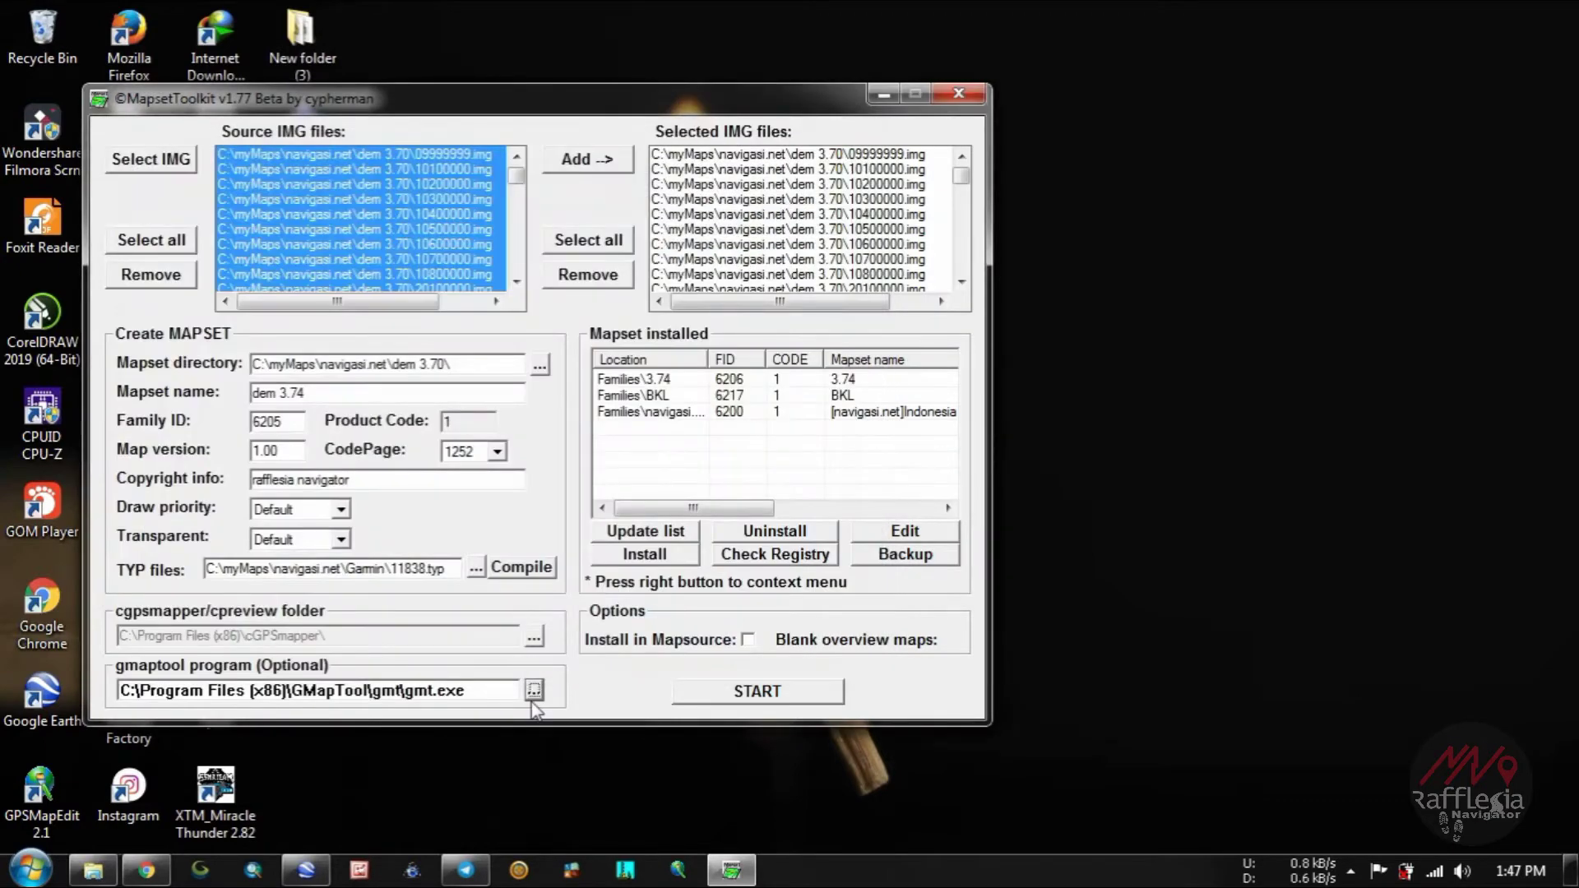
left_click(535, 691)
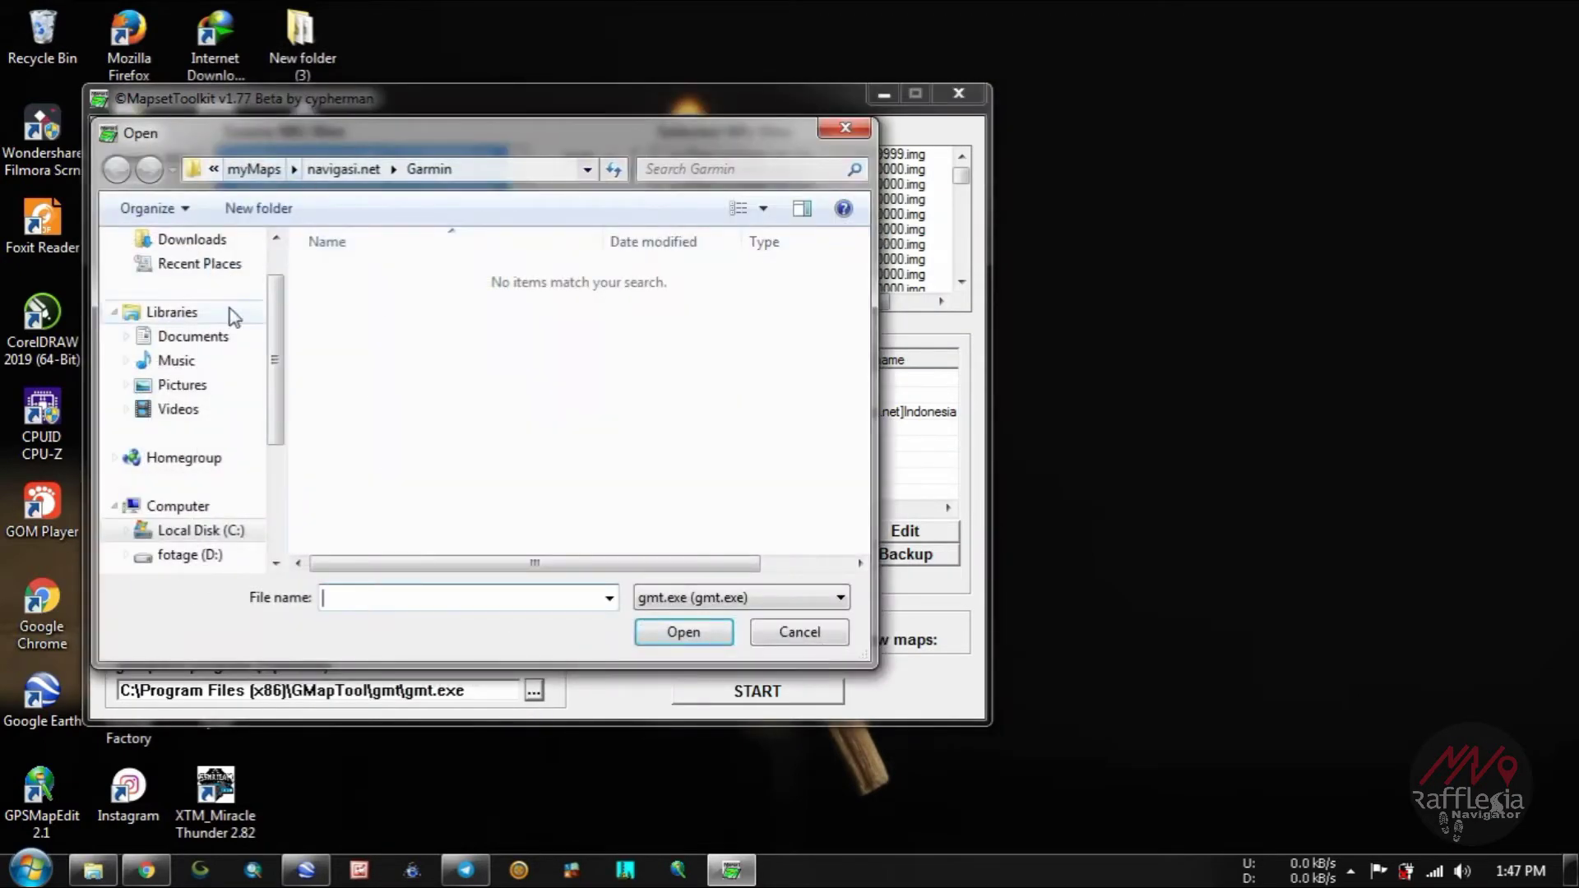
left_click(200, 532)
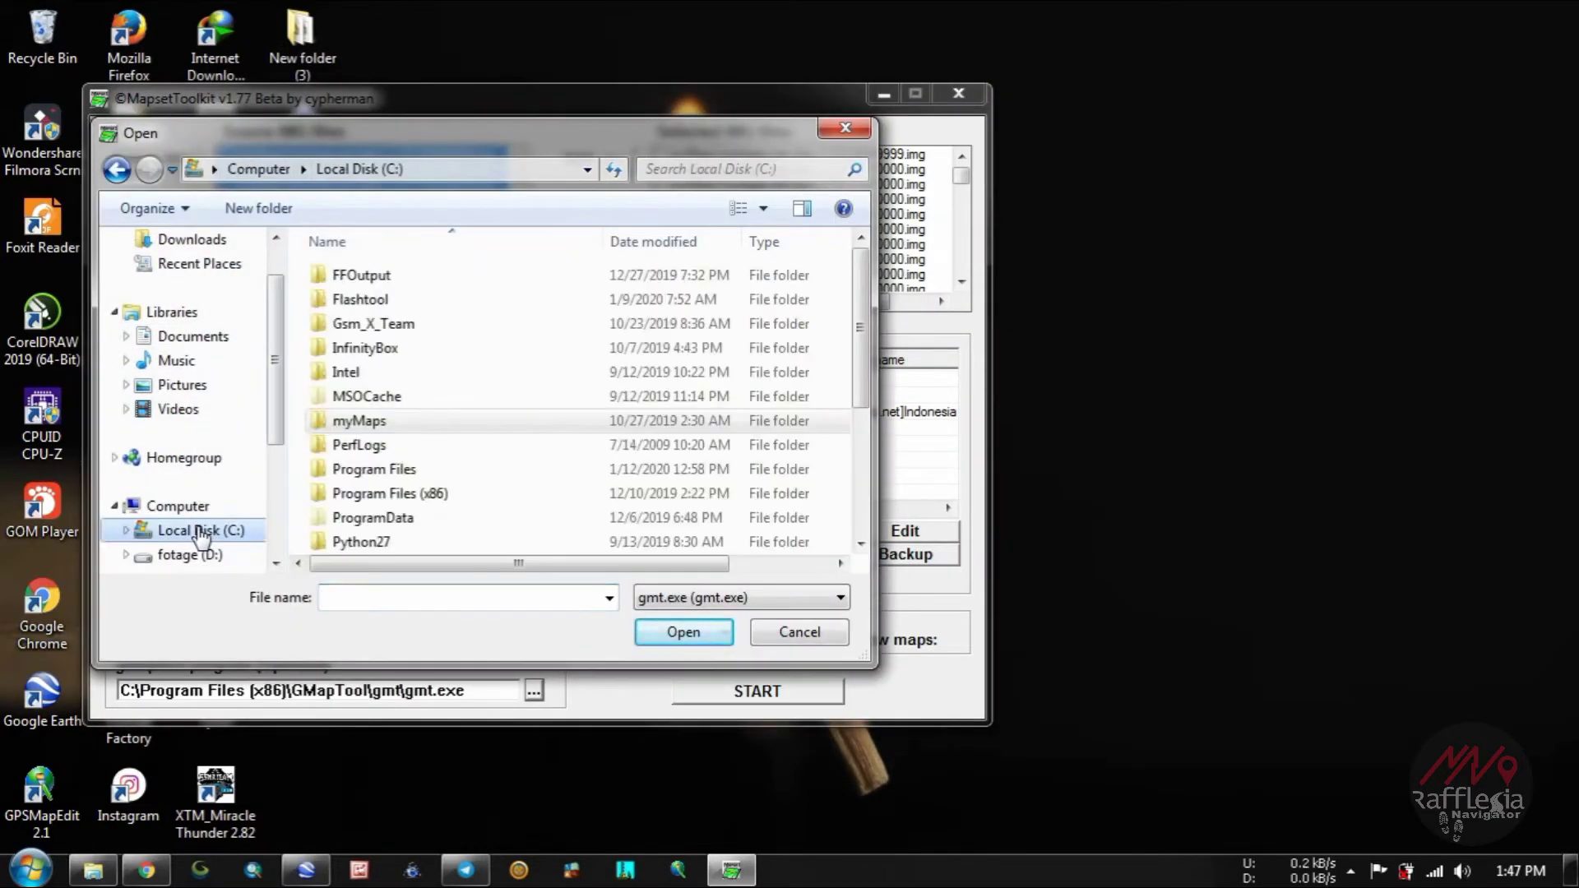
double_click(417, 493)
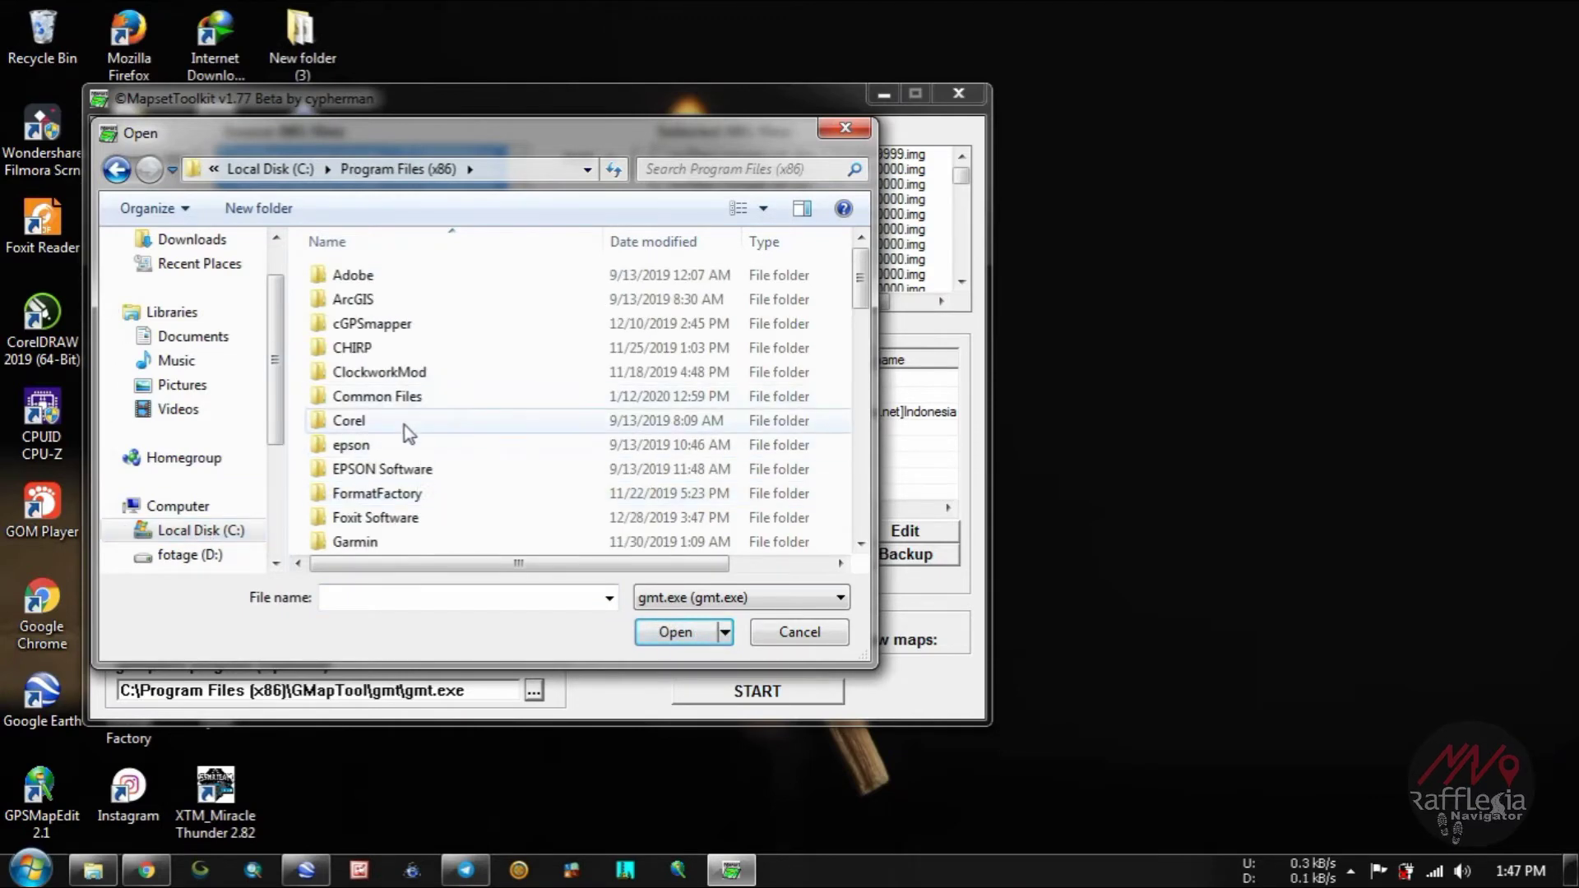
left_click(376, 539)
scroll(417, 446, "down", 1)
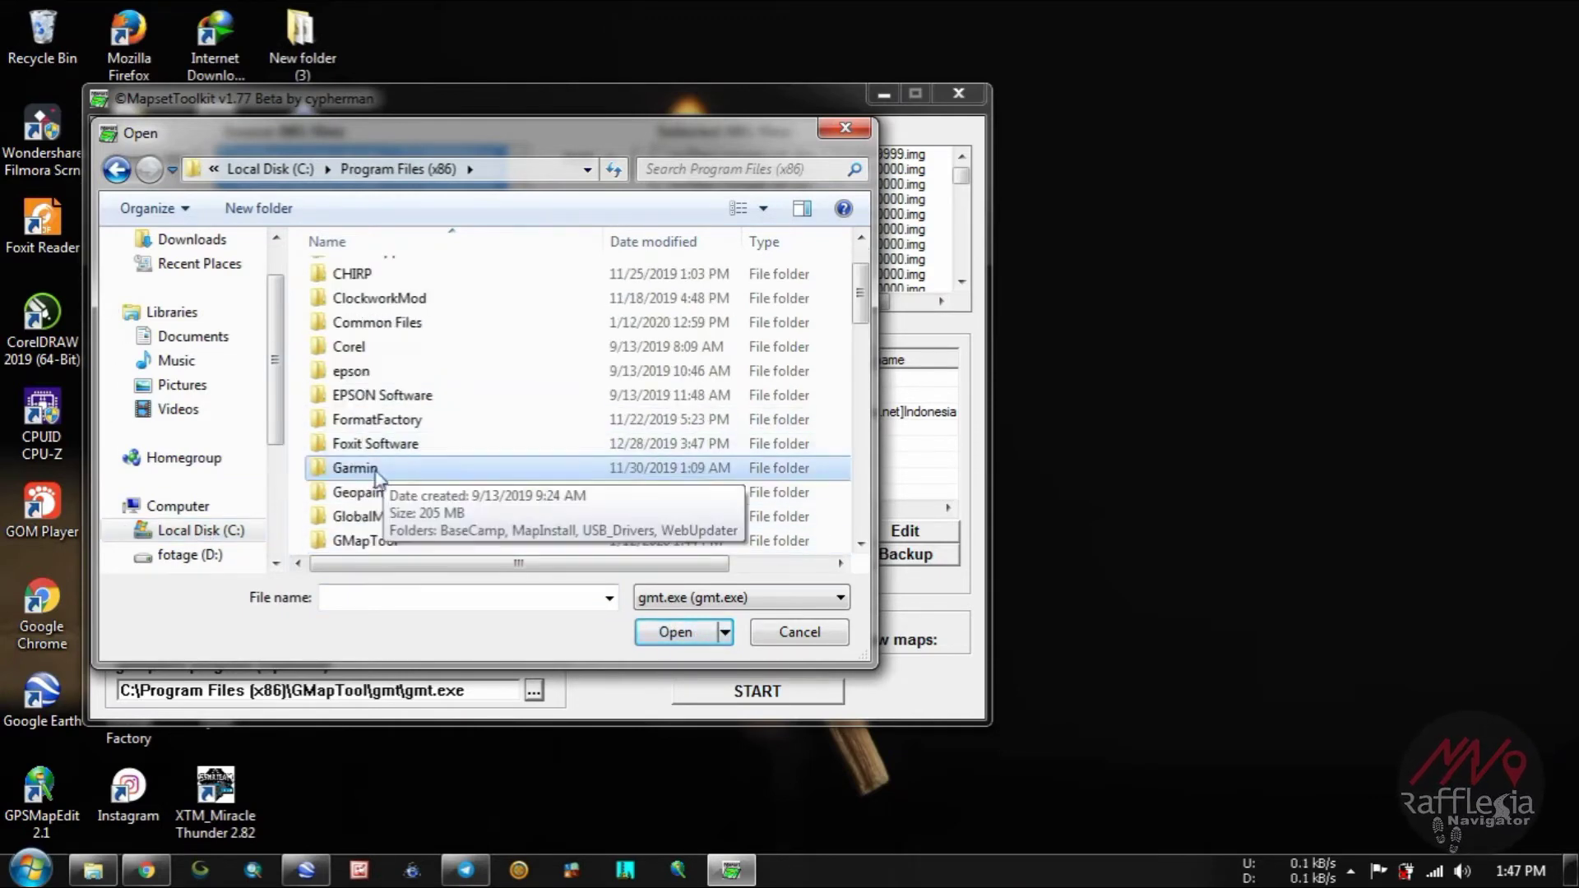
scroll(392, 498, "down", 1)
left_click(375, 471)
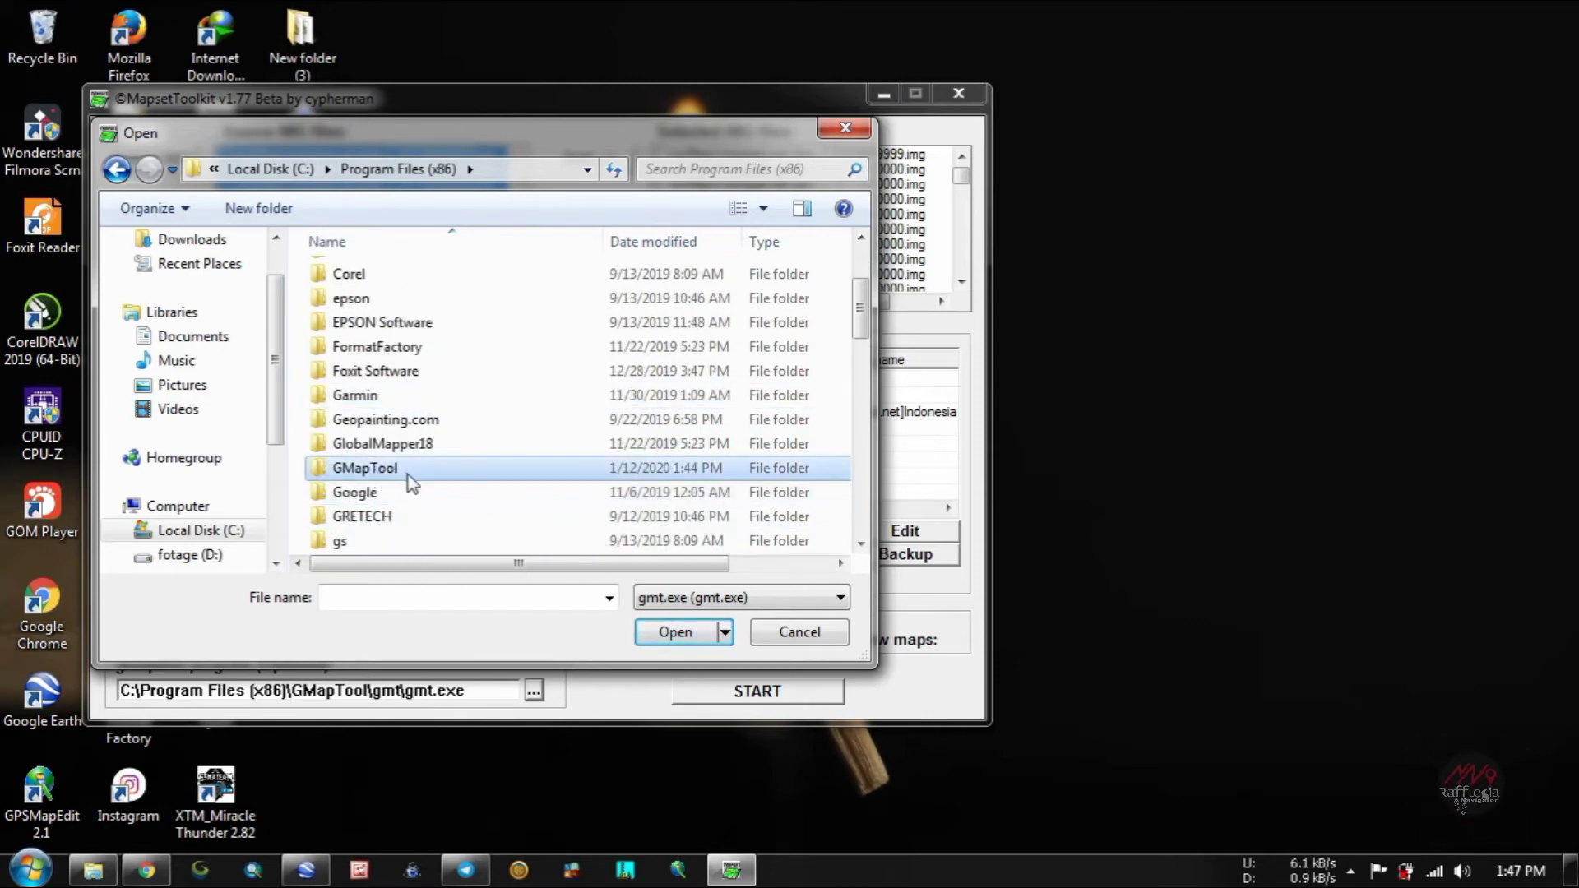
double_click(410, 481)
double_click(348, 278)
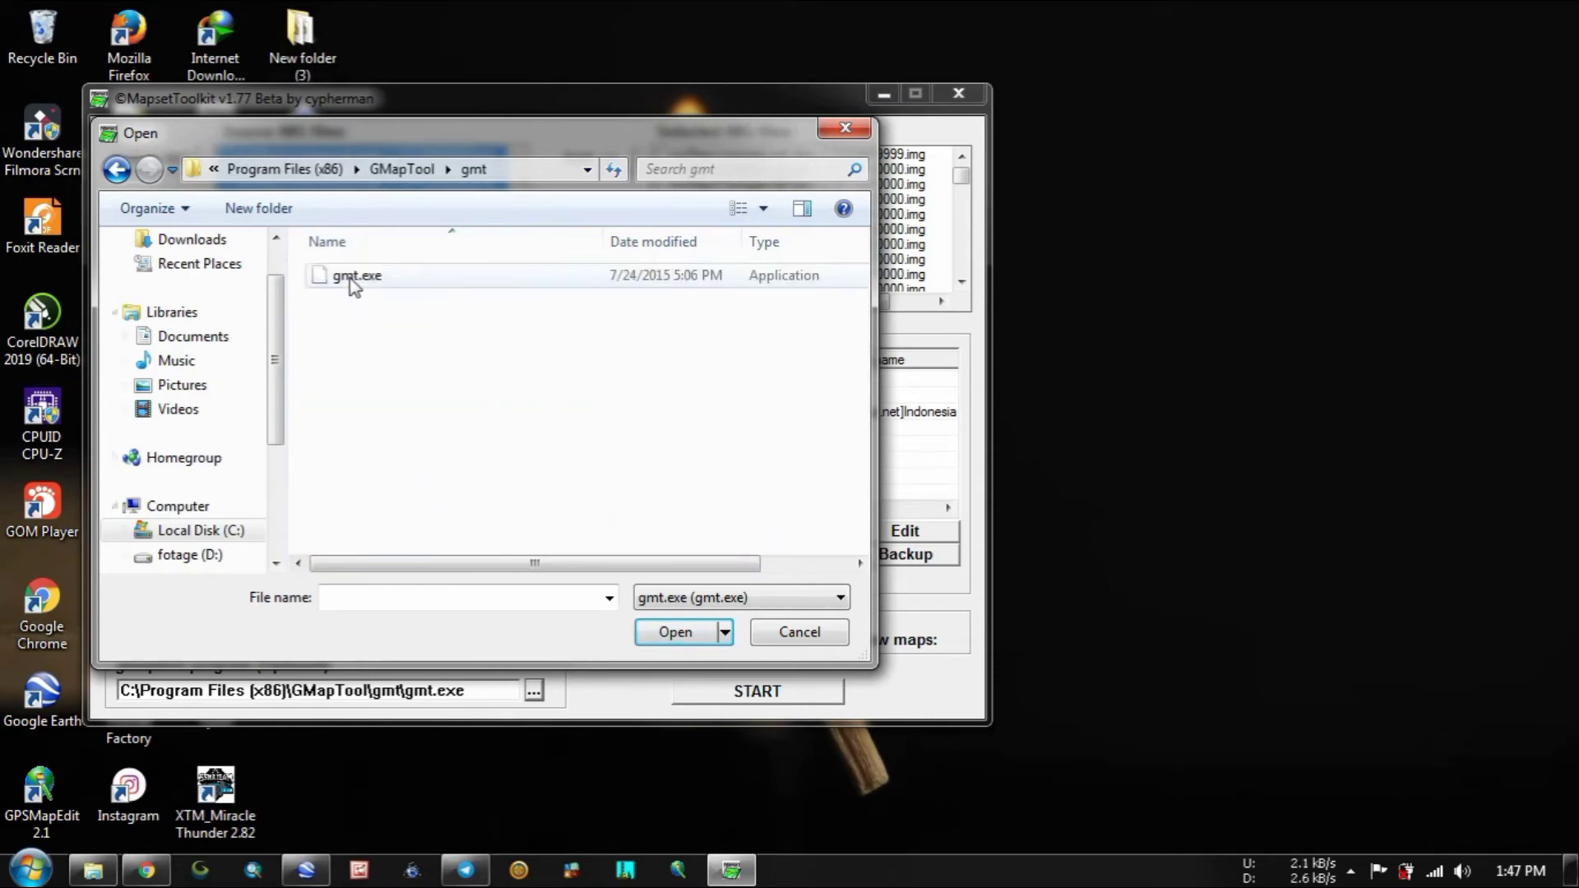
left_click(380, 284)
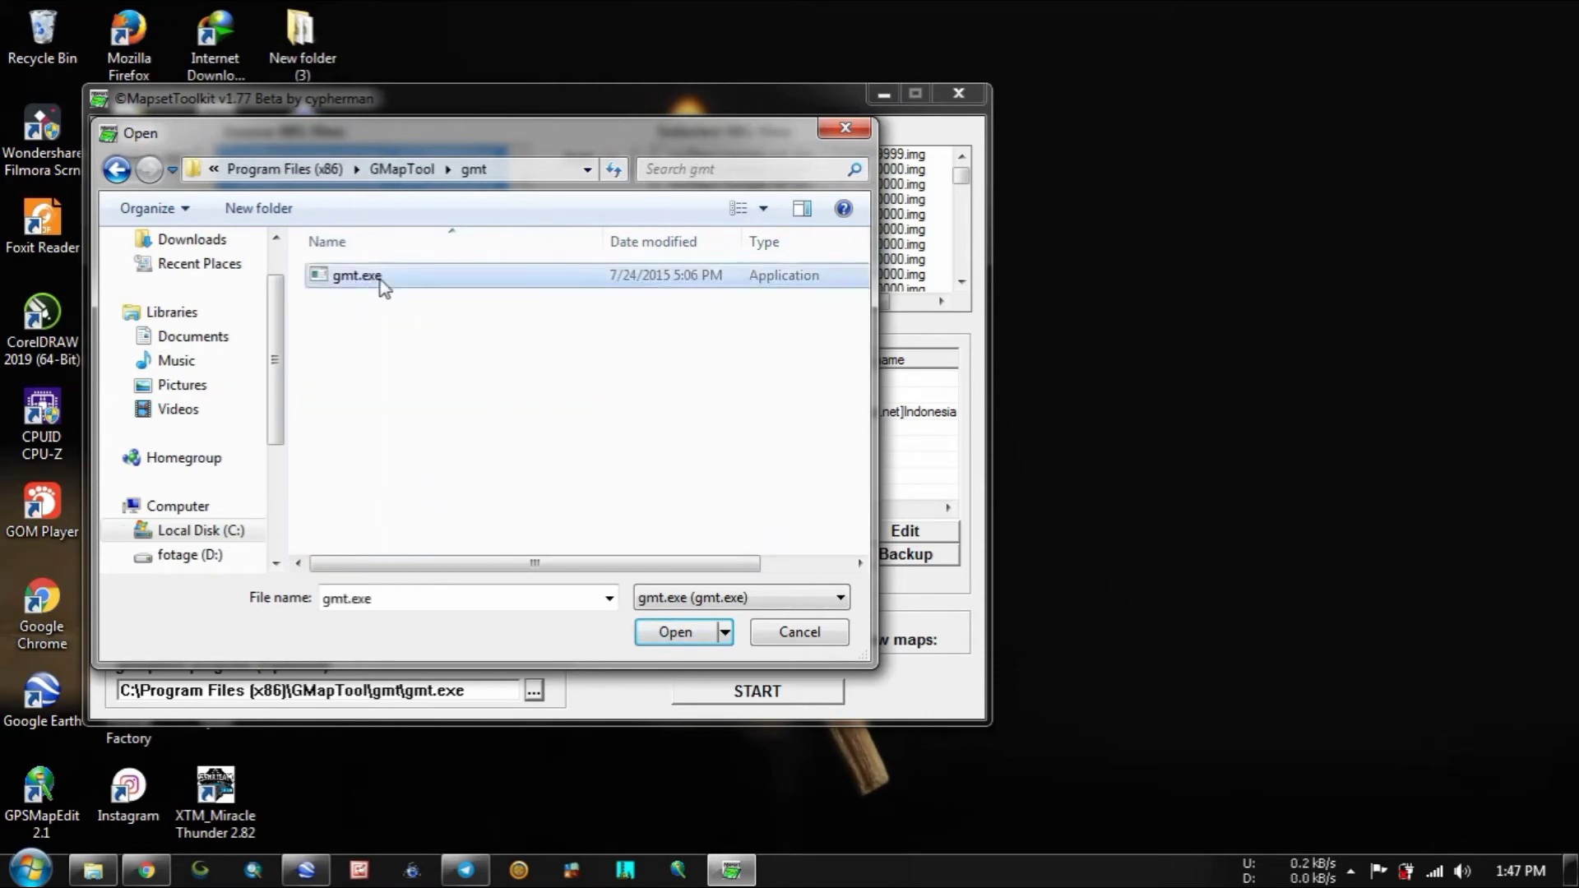
left_click(666, 634)
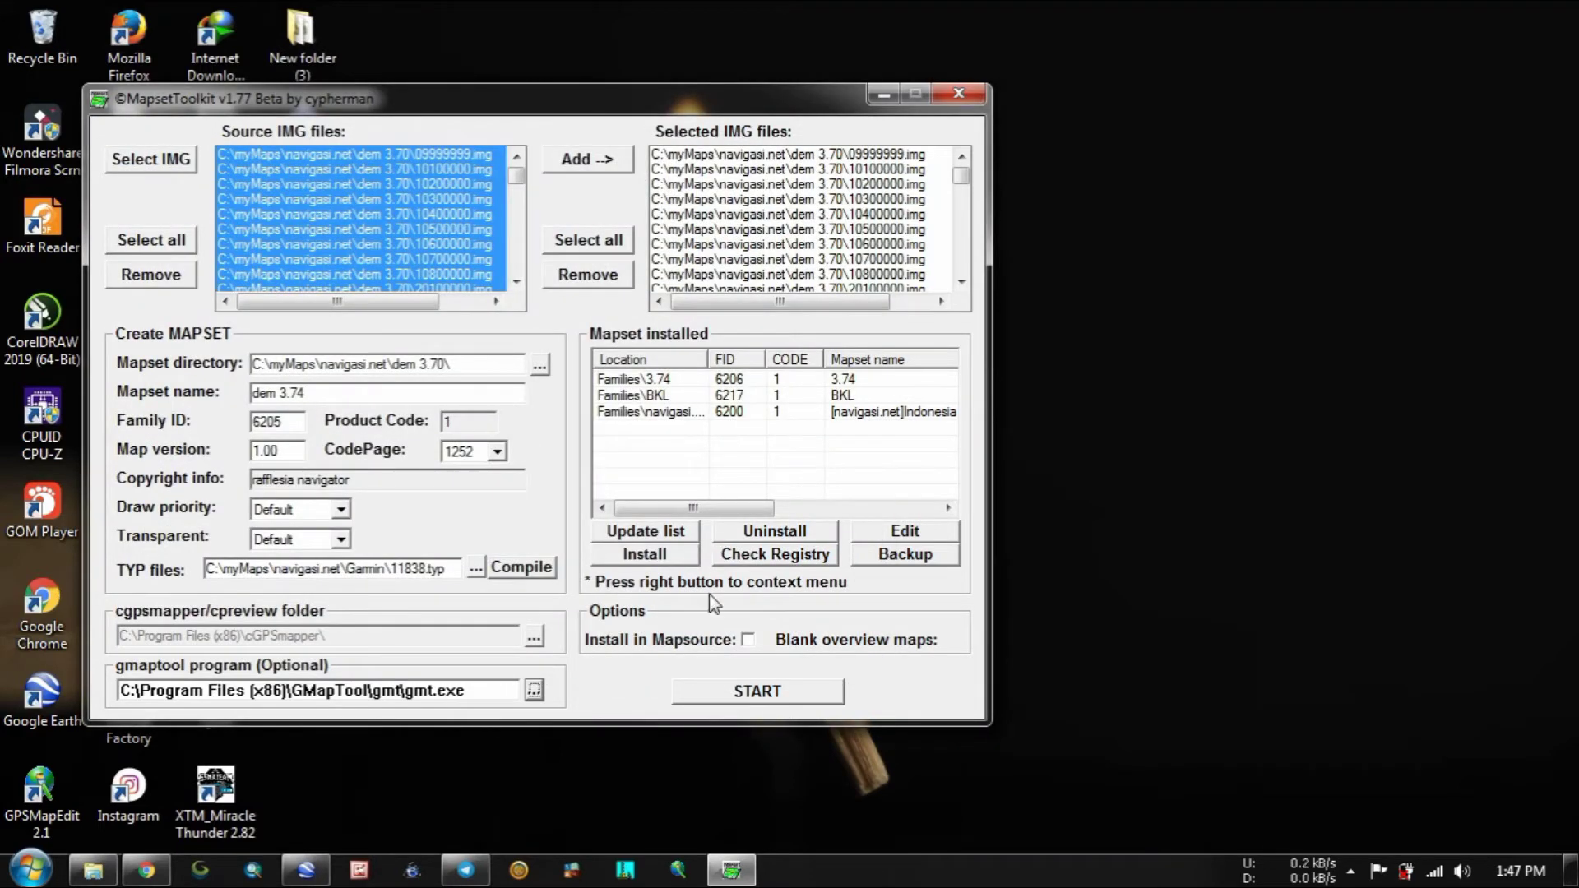
Step: Build the mapset with installation in Mapsource enabled, letting the FID and ProductCode be adjusted in the binary TYP file
left_click(750, 695)
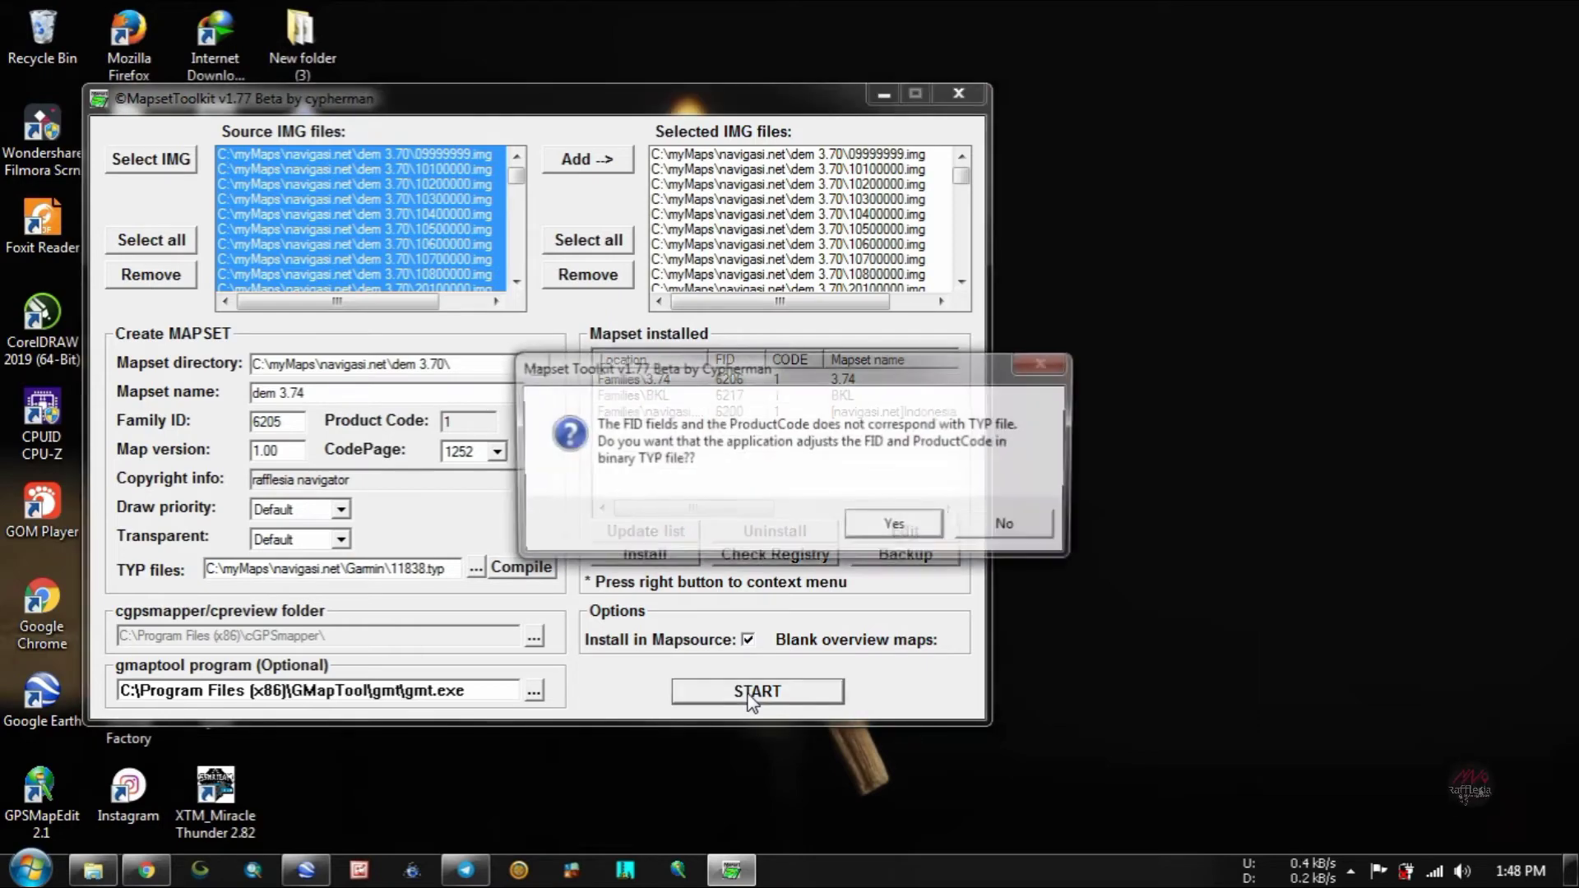
left_click(888, 531)
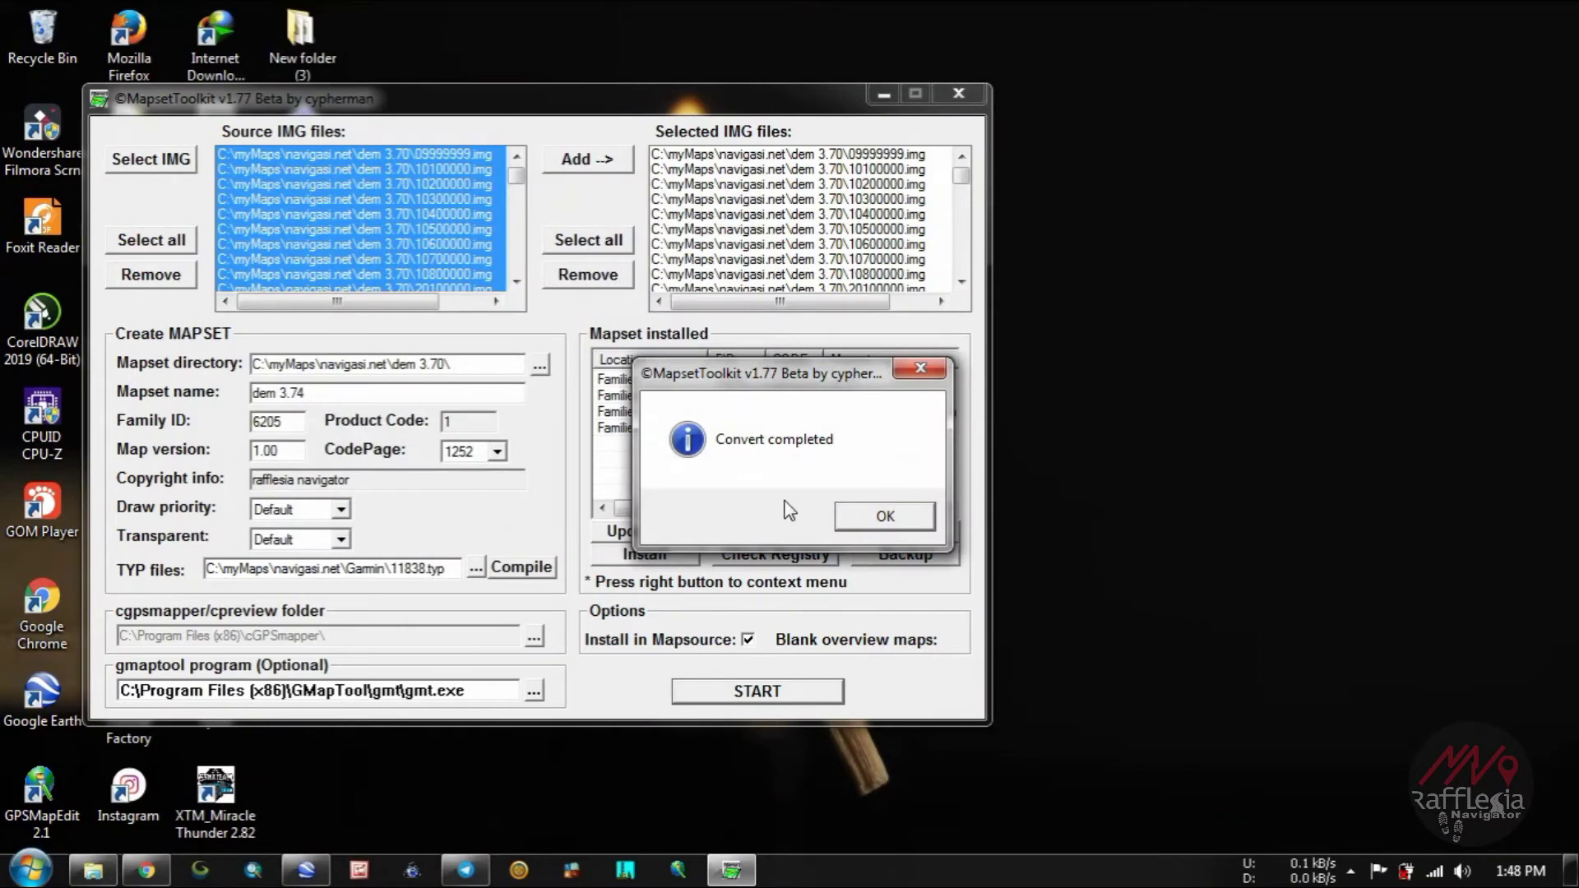
left_click(885, 518)
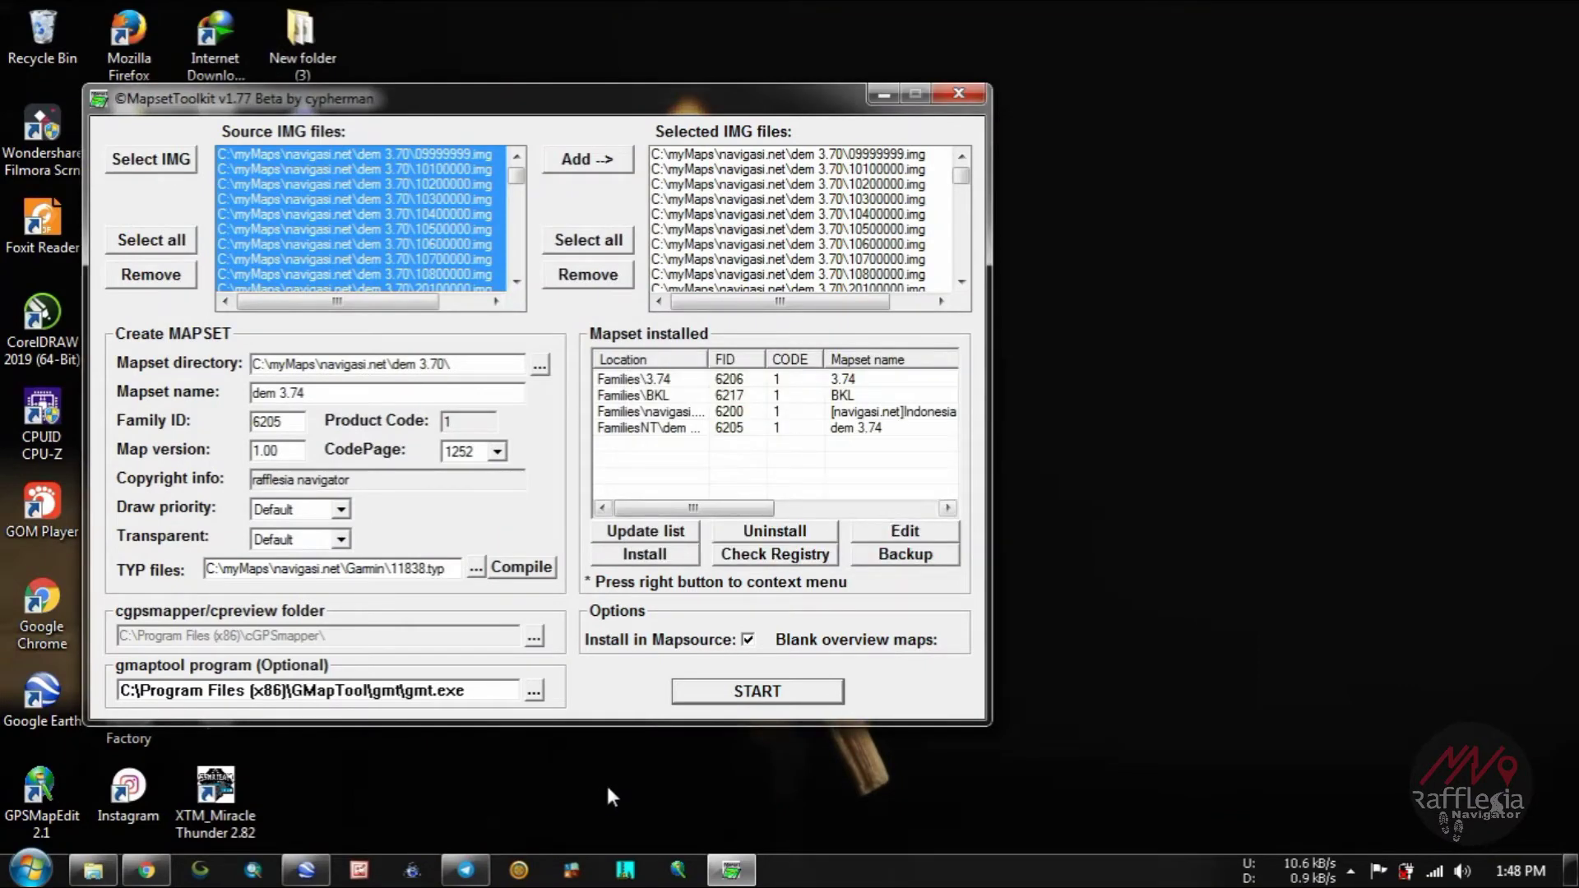
Step: Switch to Garmin BaseCamp and display the dem 3.74 map
left_click(518, 875)
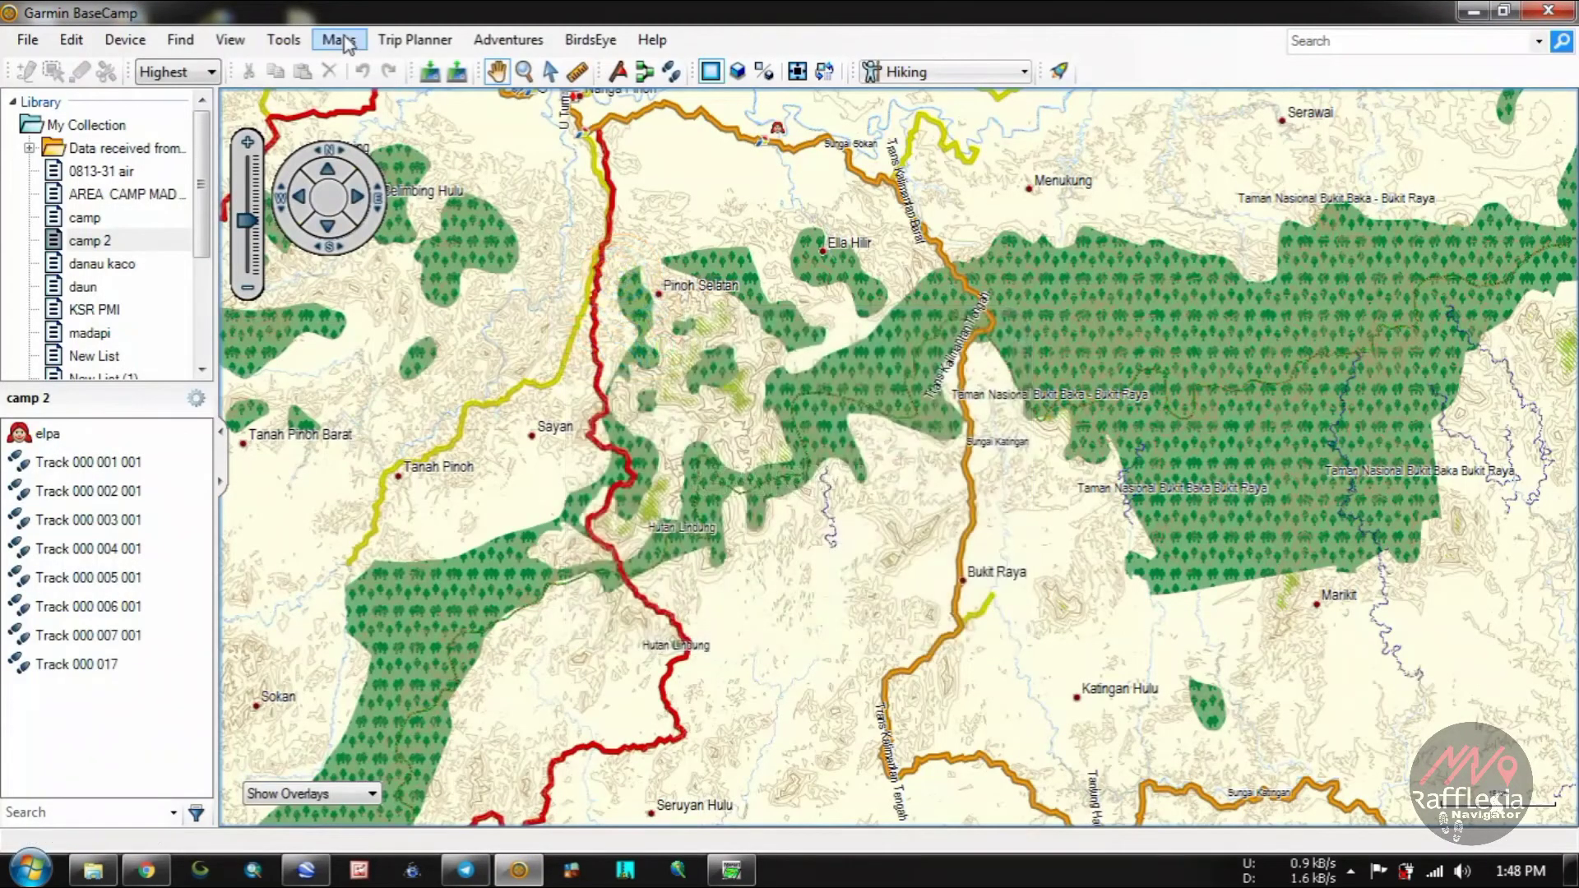
left_click(348, 45)
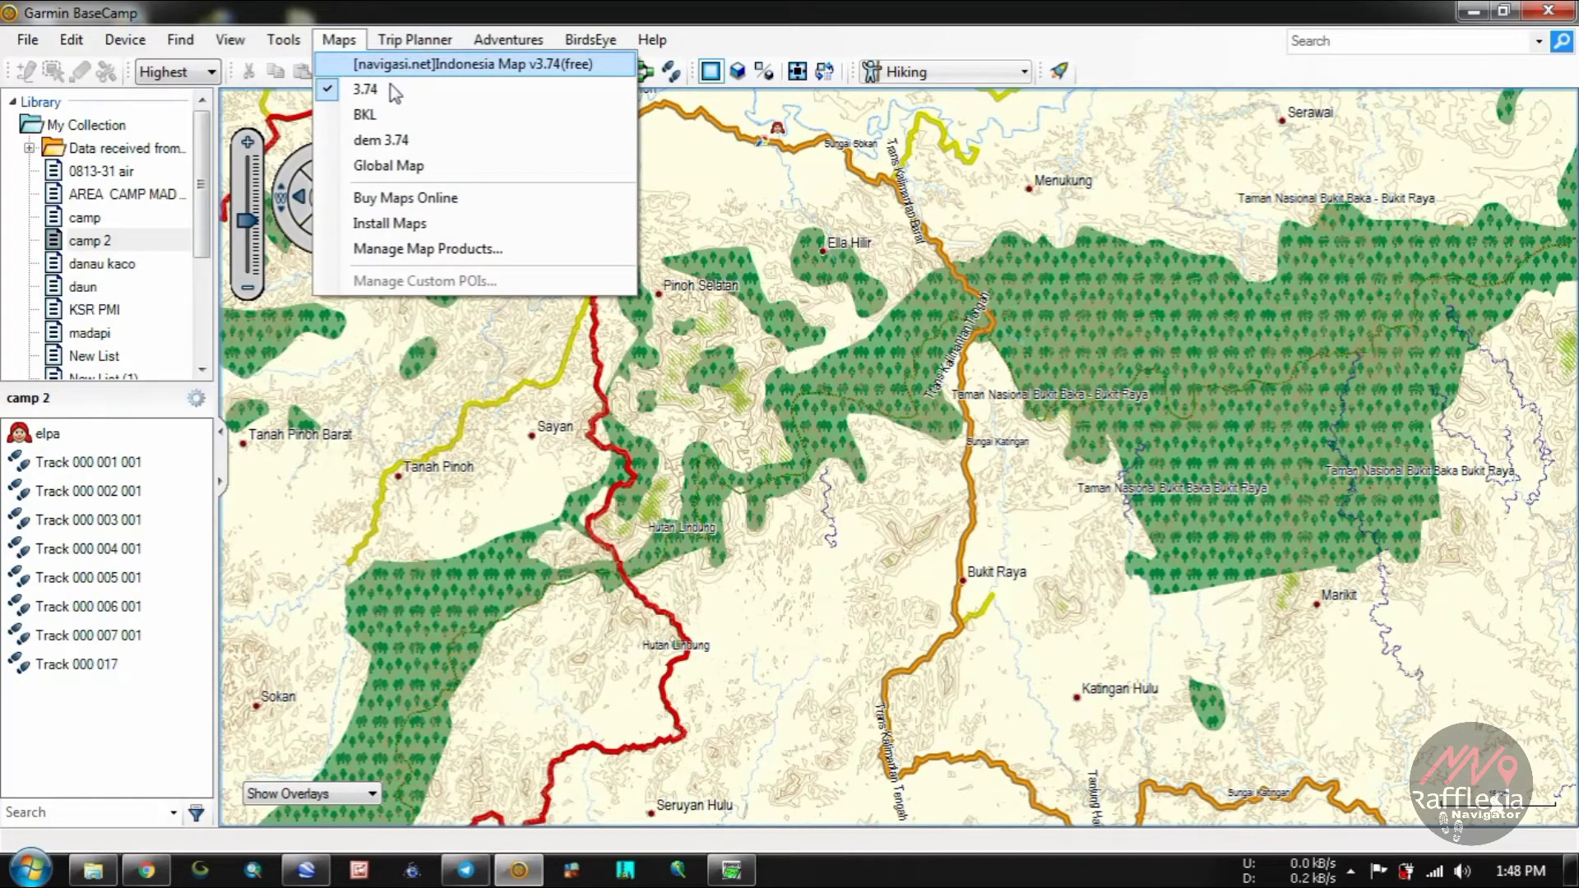
left_click(408, 142)
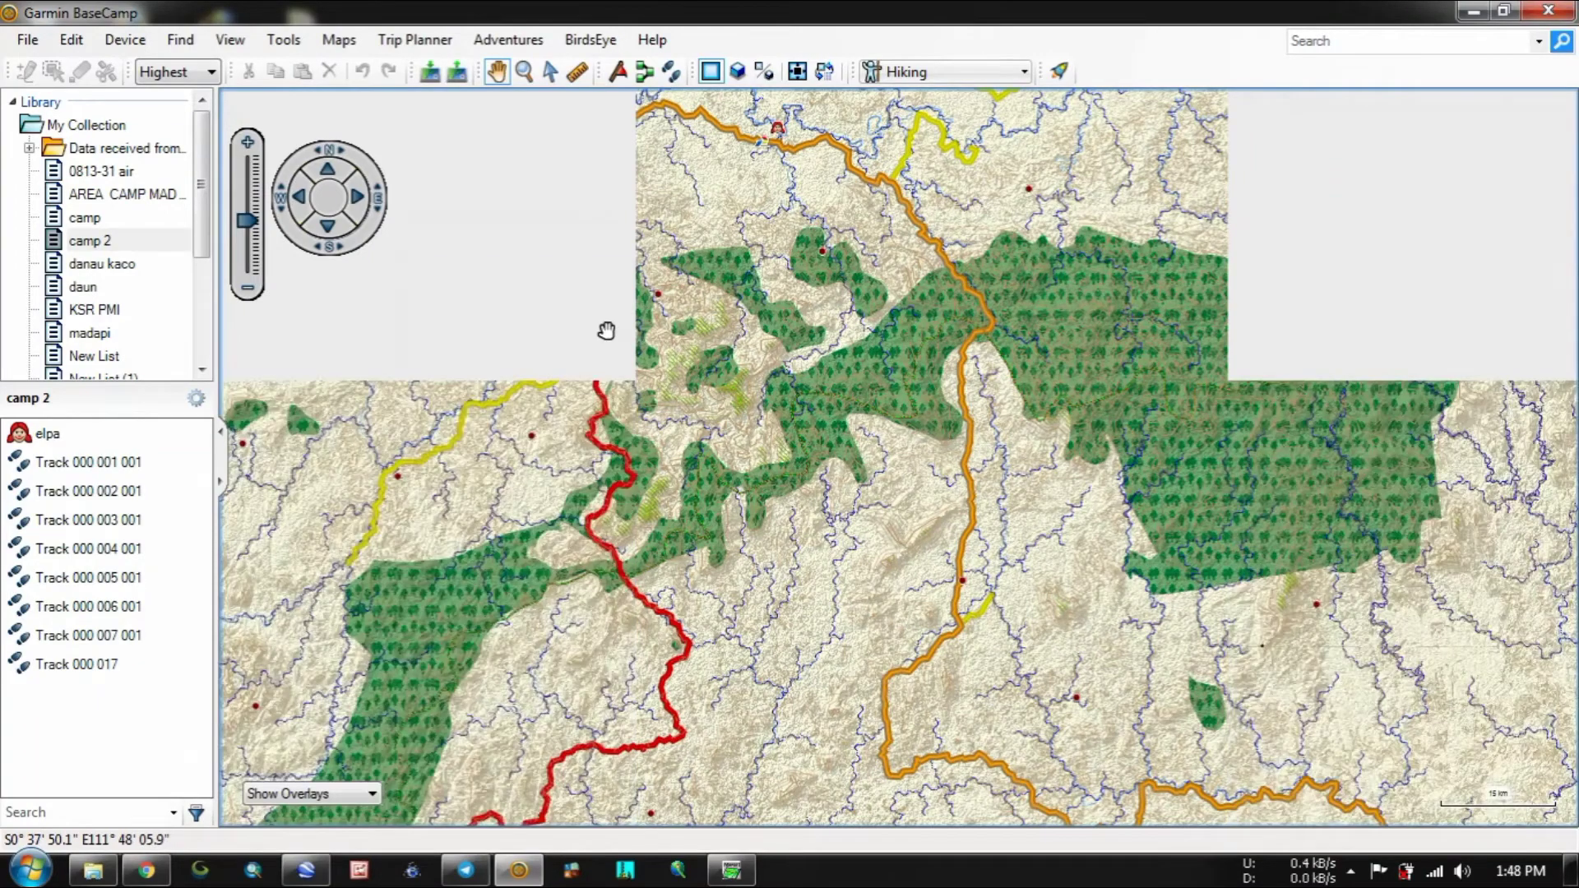
Step: Examine the dem 3.74 map at overview and close-up scales, from Kalimantan across to southern Sumatra
left_click(247, 287)
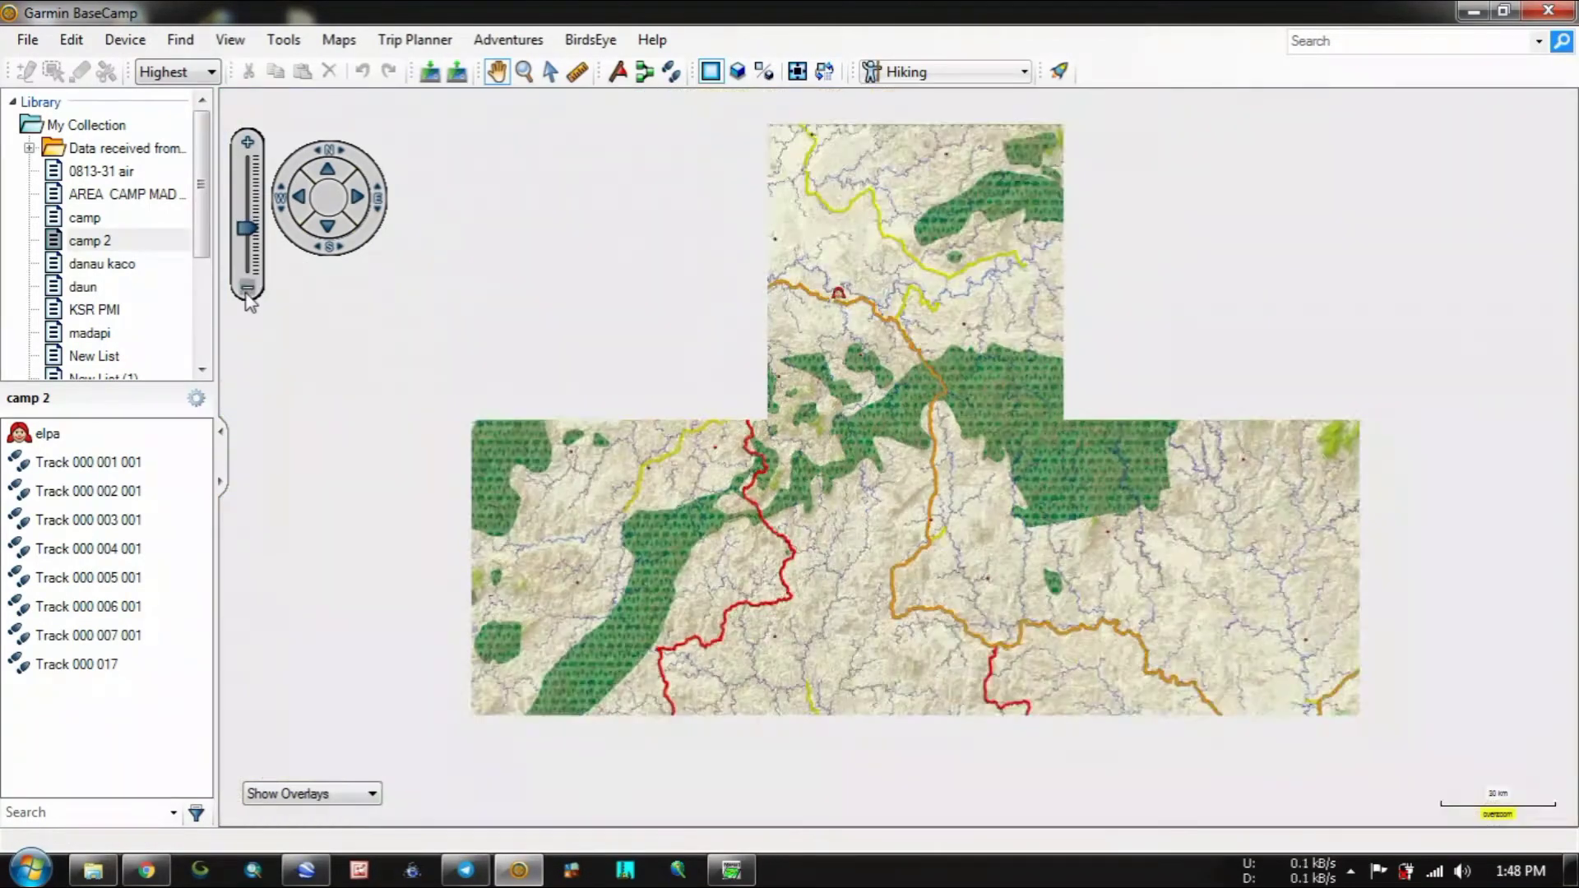
left_click(246, 289)
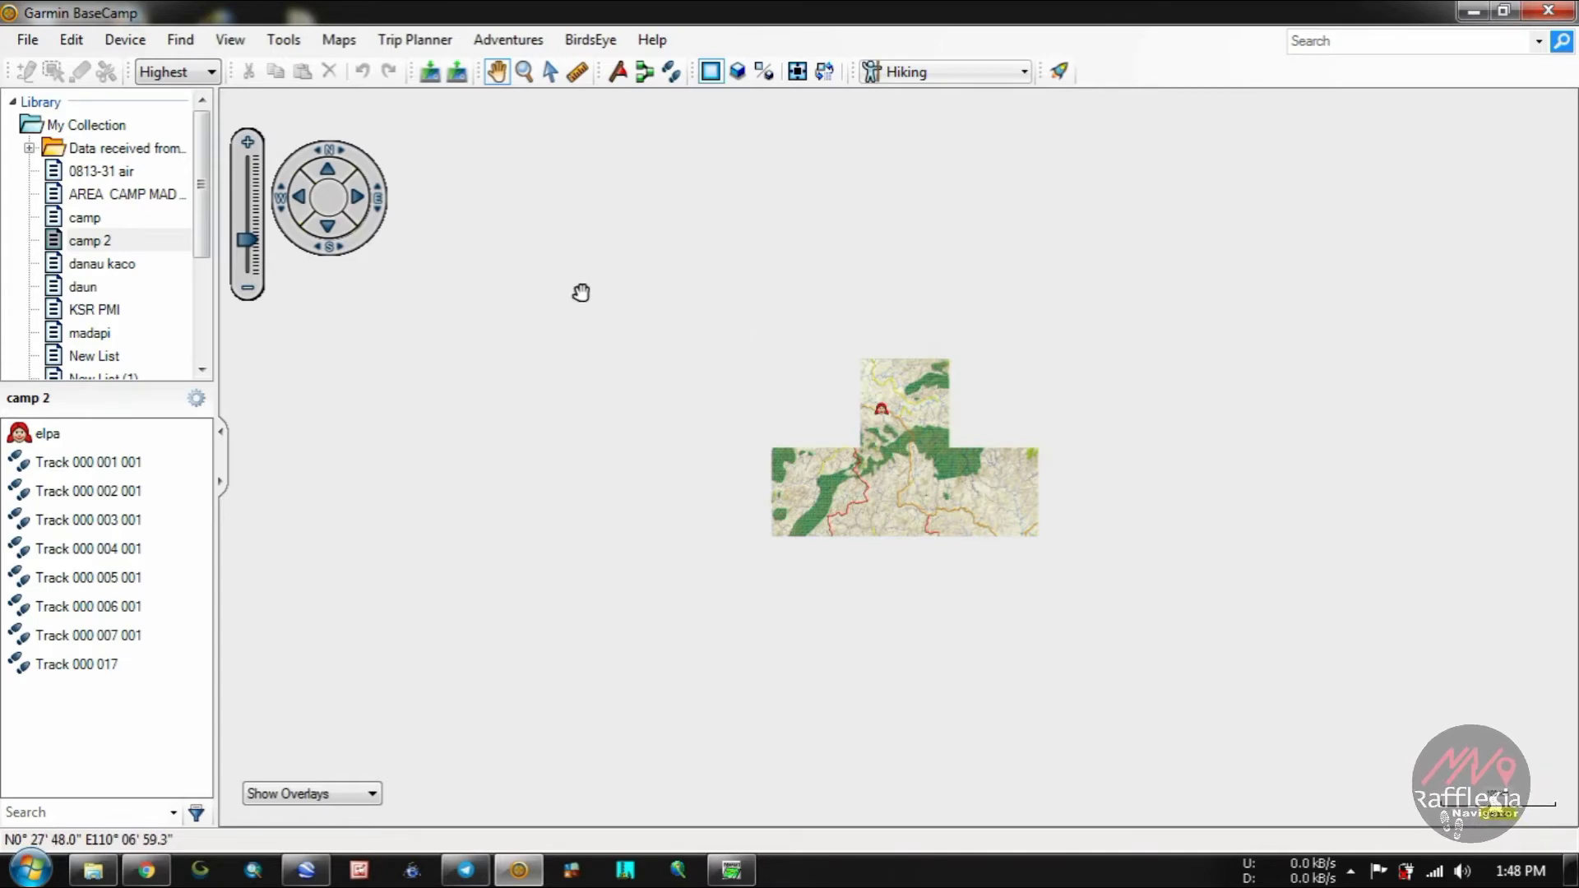
left_click_drag(581, 293, 1089, 324)
left_click_drag(765, 378, 1143, 370)
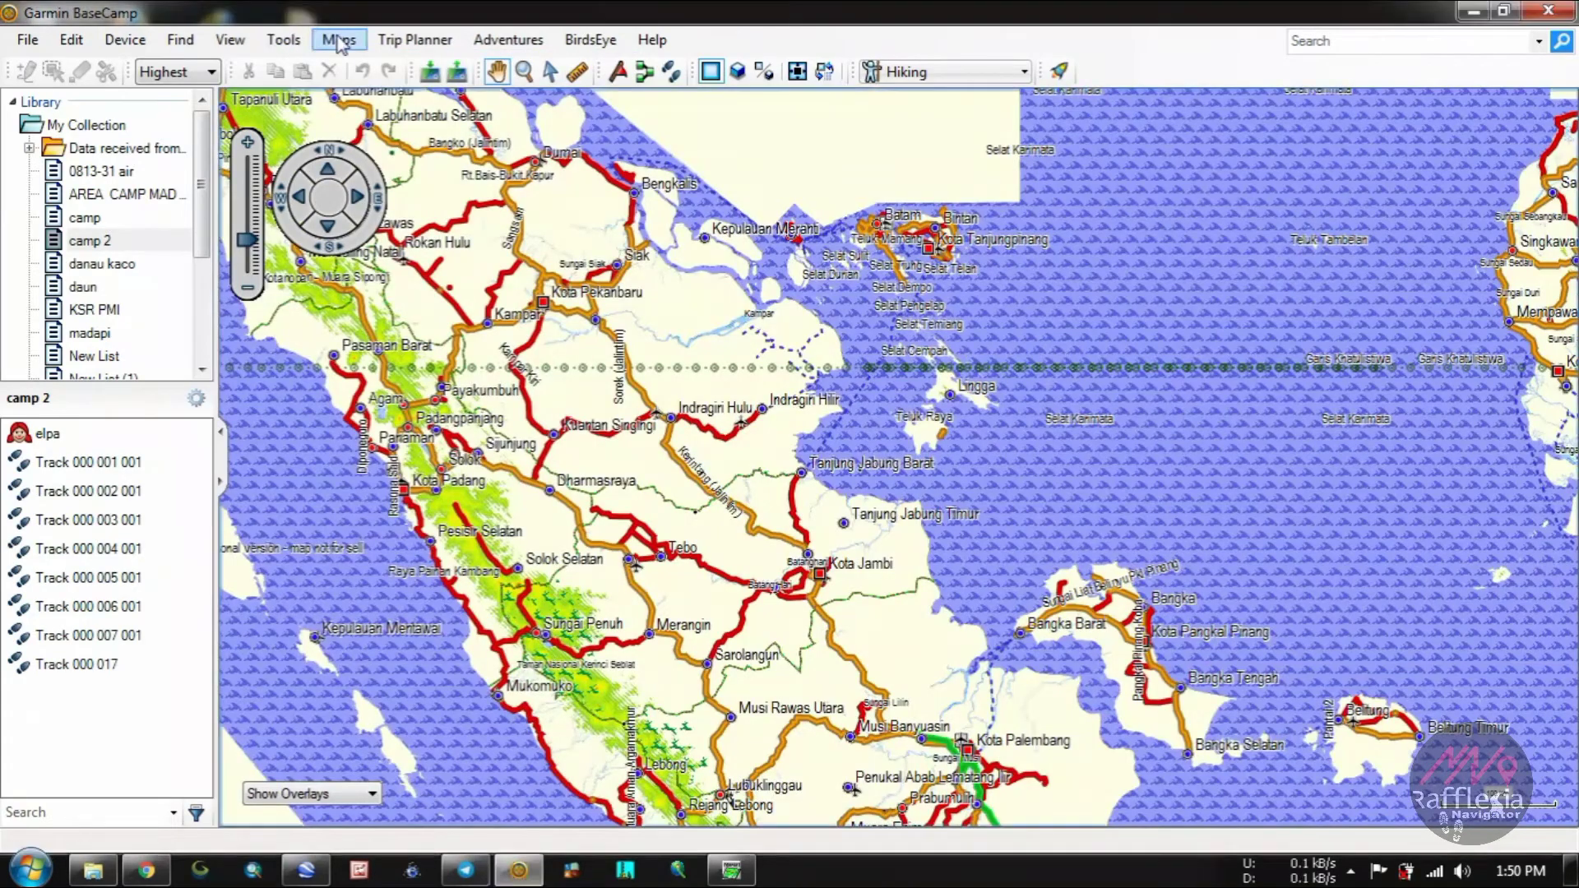
left_click_drag(691, 616, 696, 468)
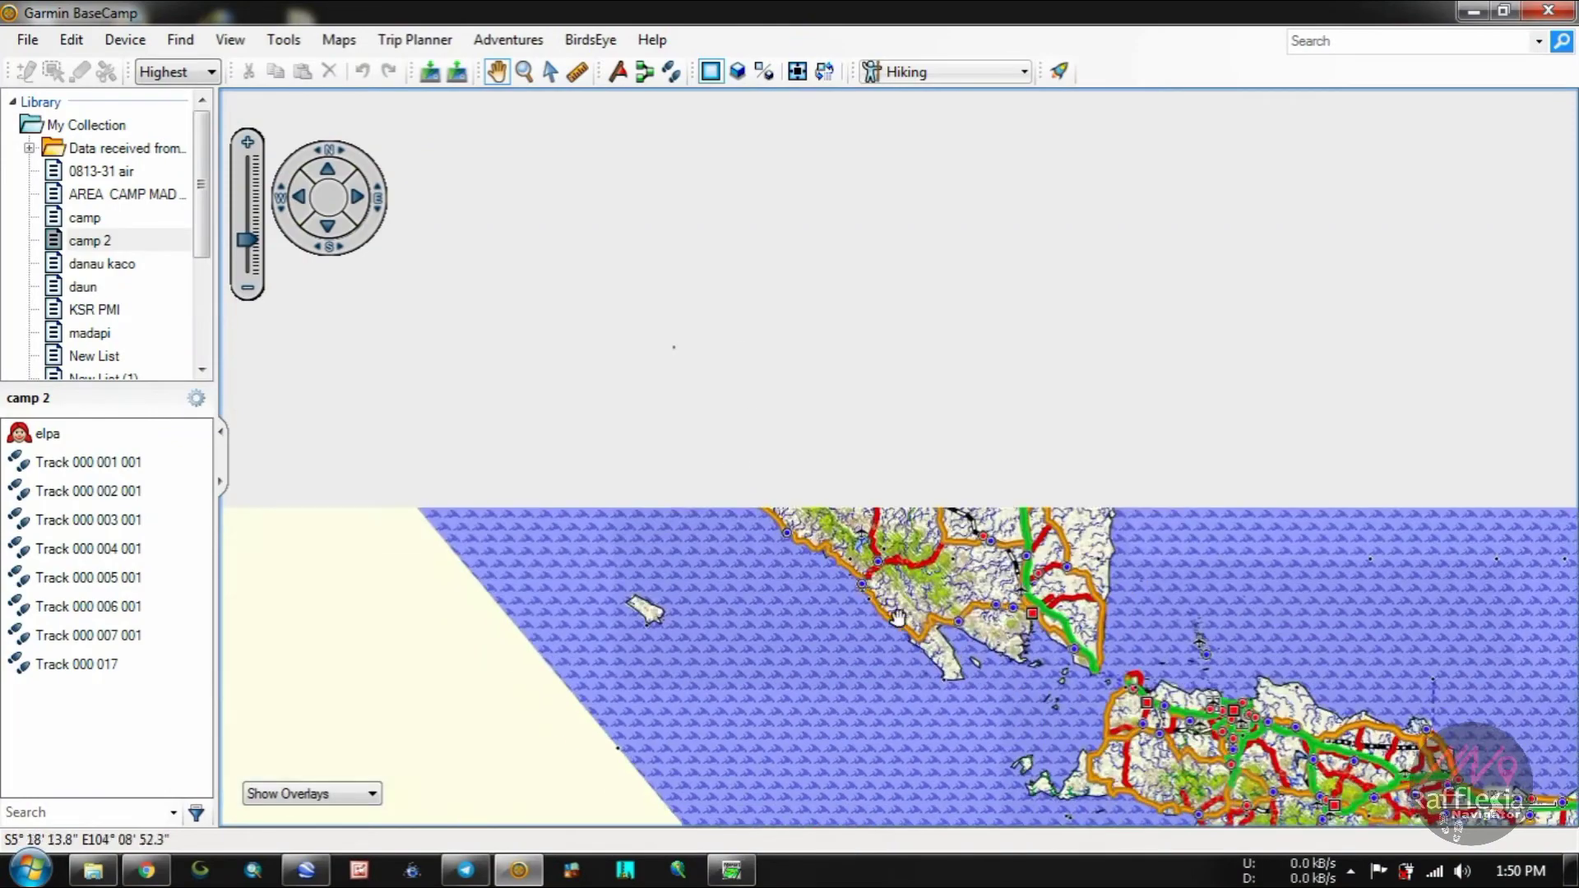
scroll(666, 630, "up", 3)
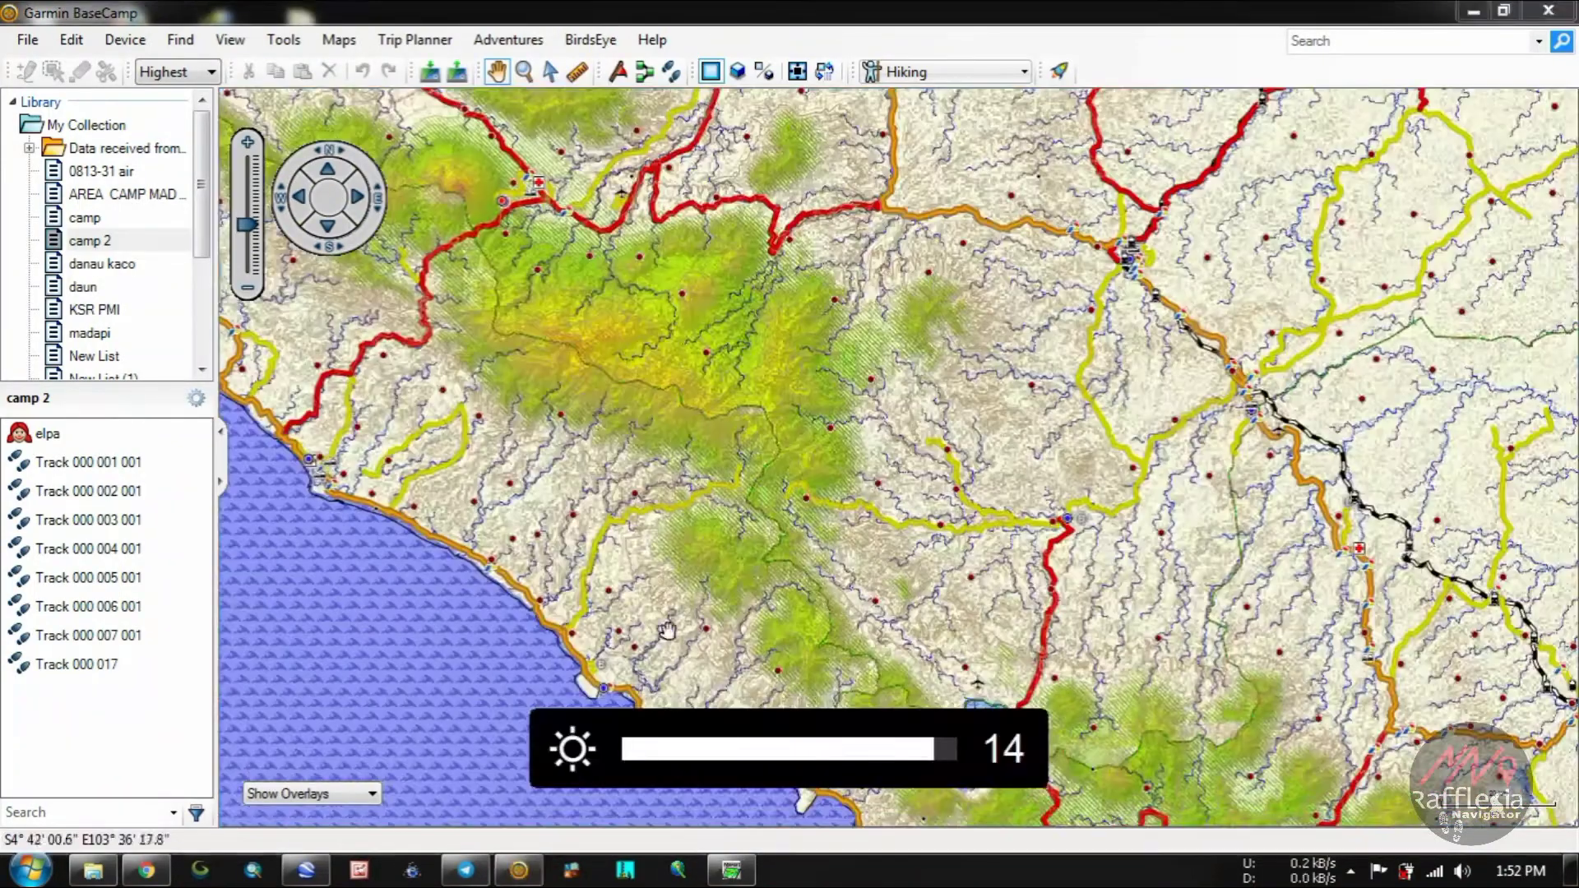
scroll(716, 293, "up", 3)
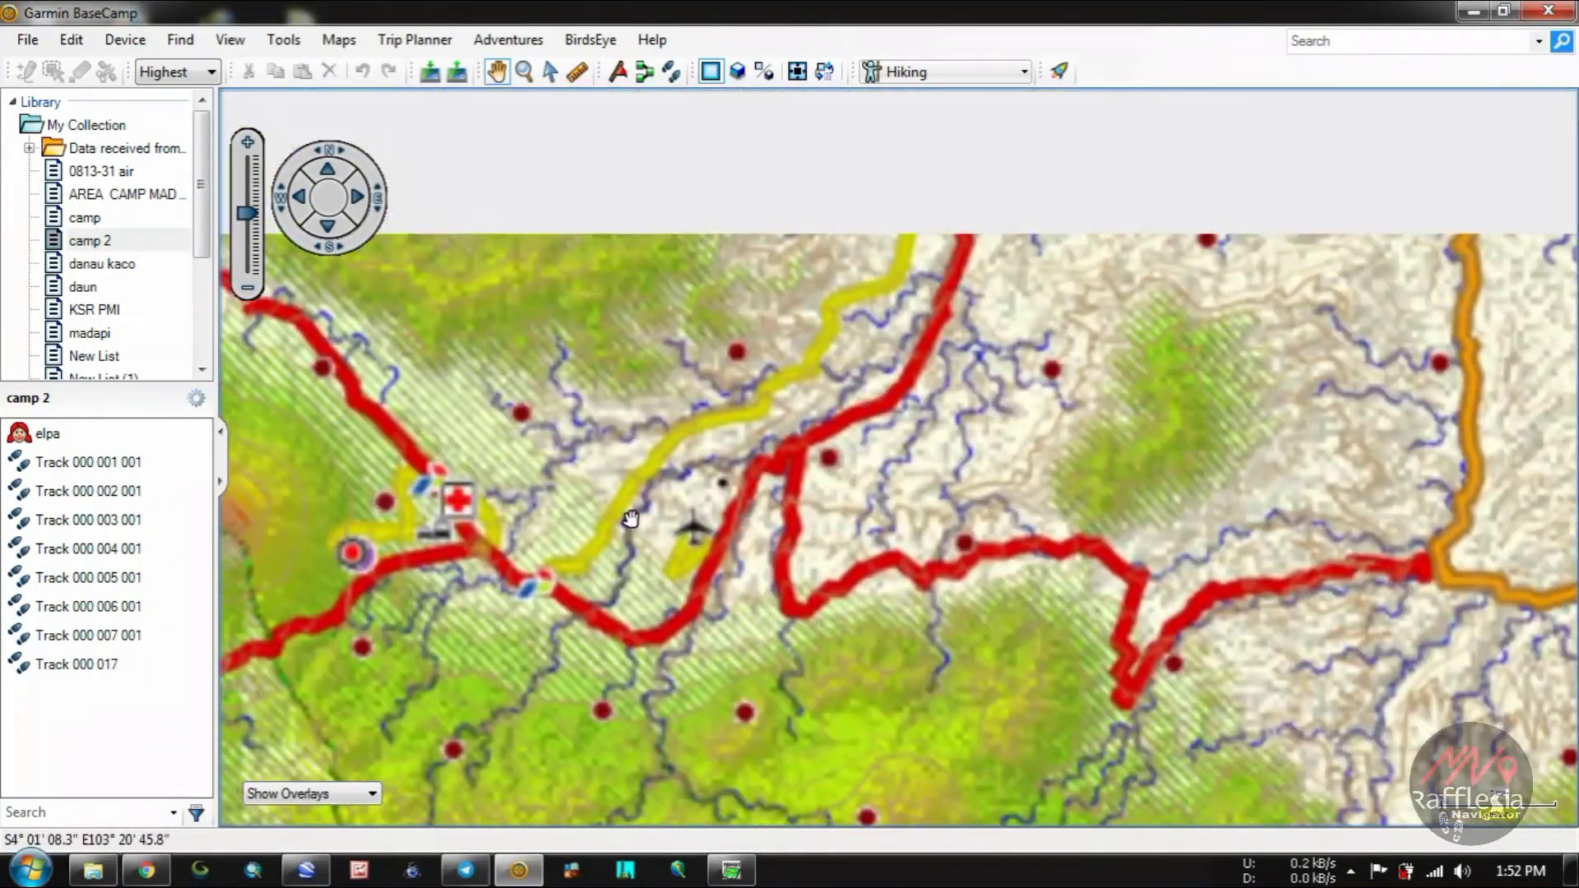
left_click_drag(630, 519, 804, 546)
Step: Display the [navigasi.net]Indonesia Map v3.74(free) map and look at the streets of Curup up close
left_click(338, 40)
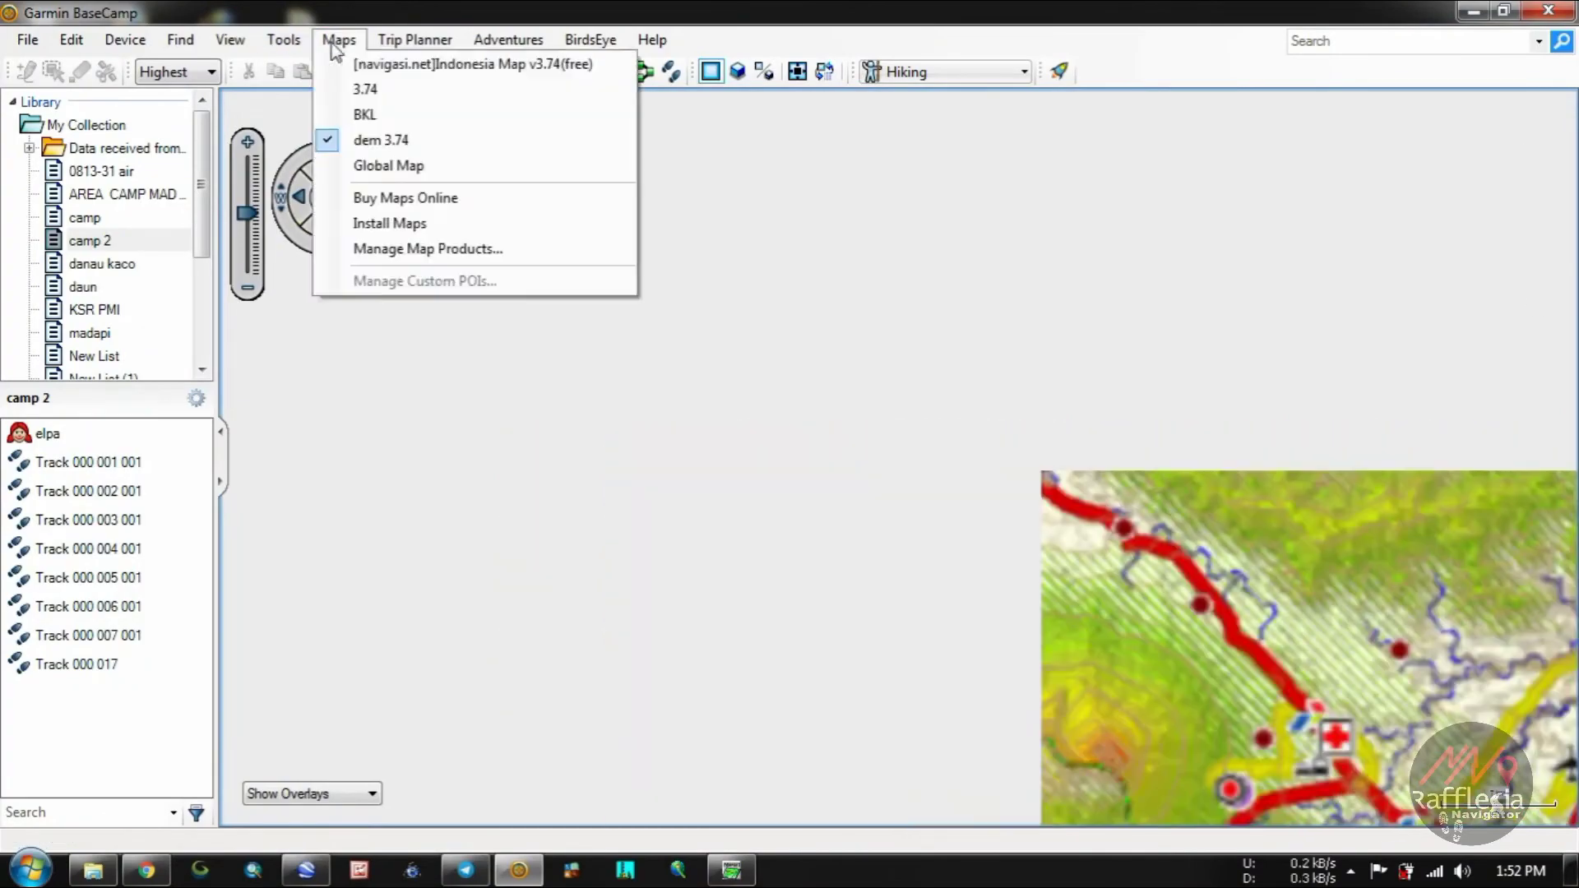
left_click(459, 66)
scroll(834, 505, "up", 3)
scroll(834, 505, "up", 3)
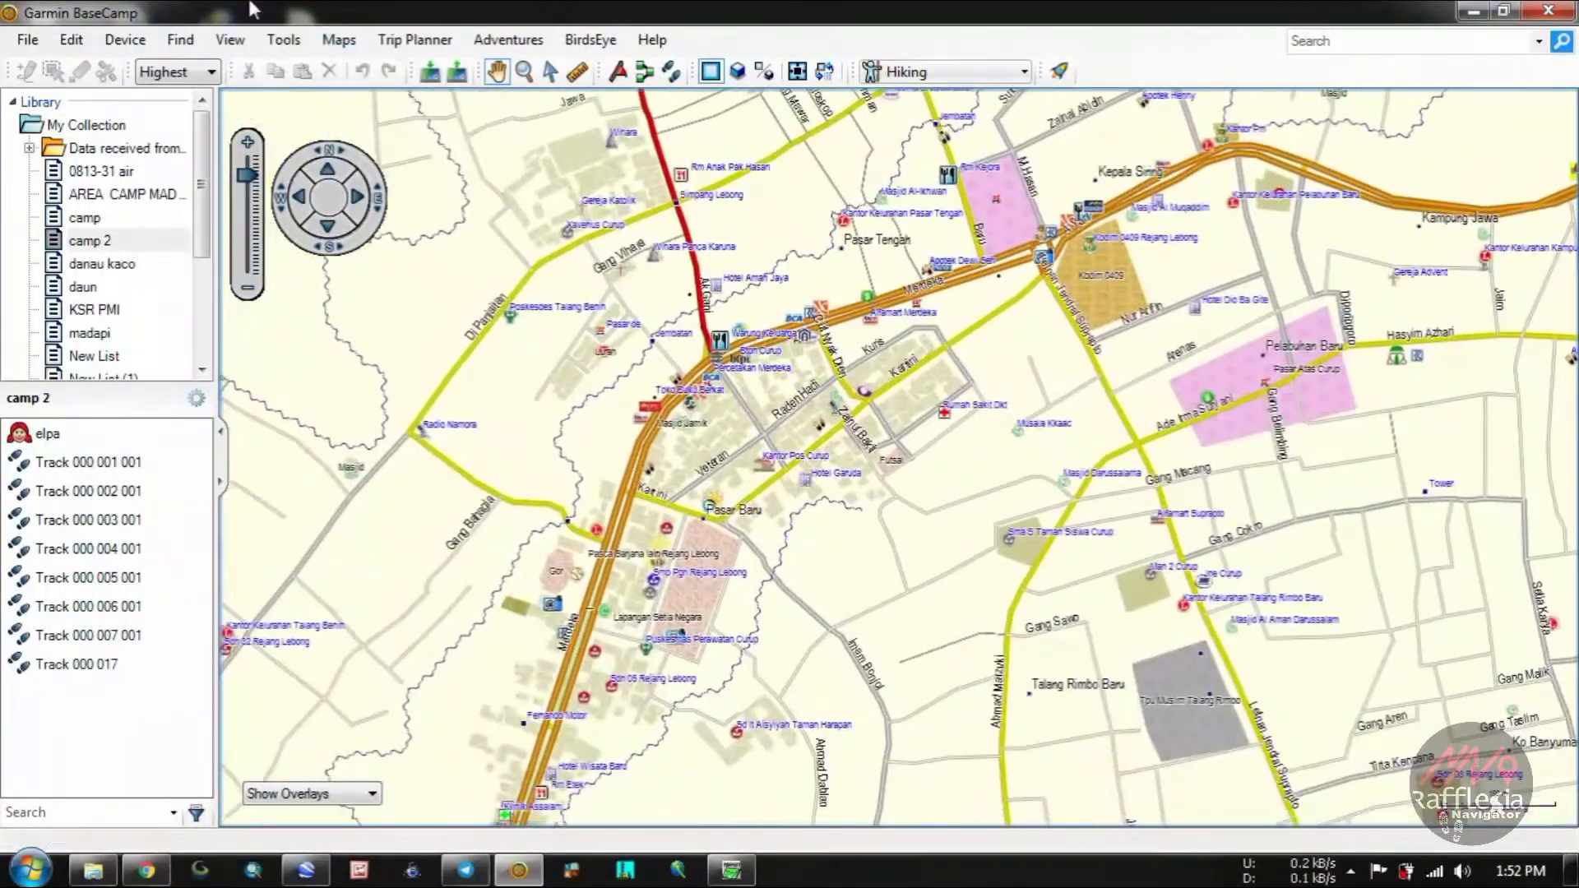
Step: Display the dem 3.74 map again and examine the shaded relief and contours of the hills west of Curup
left_click(338, 40)
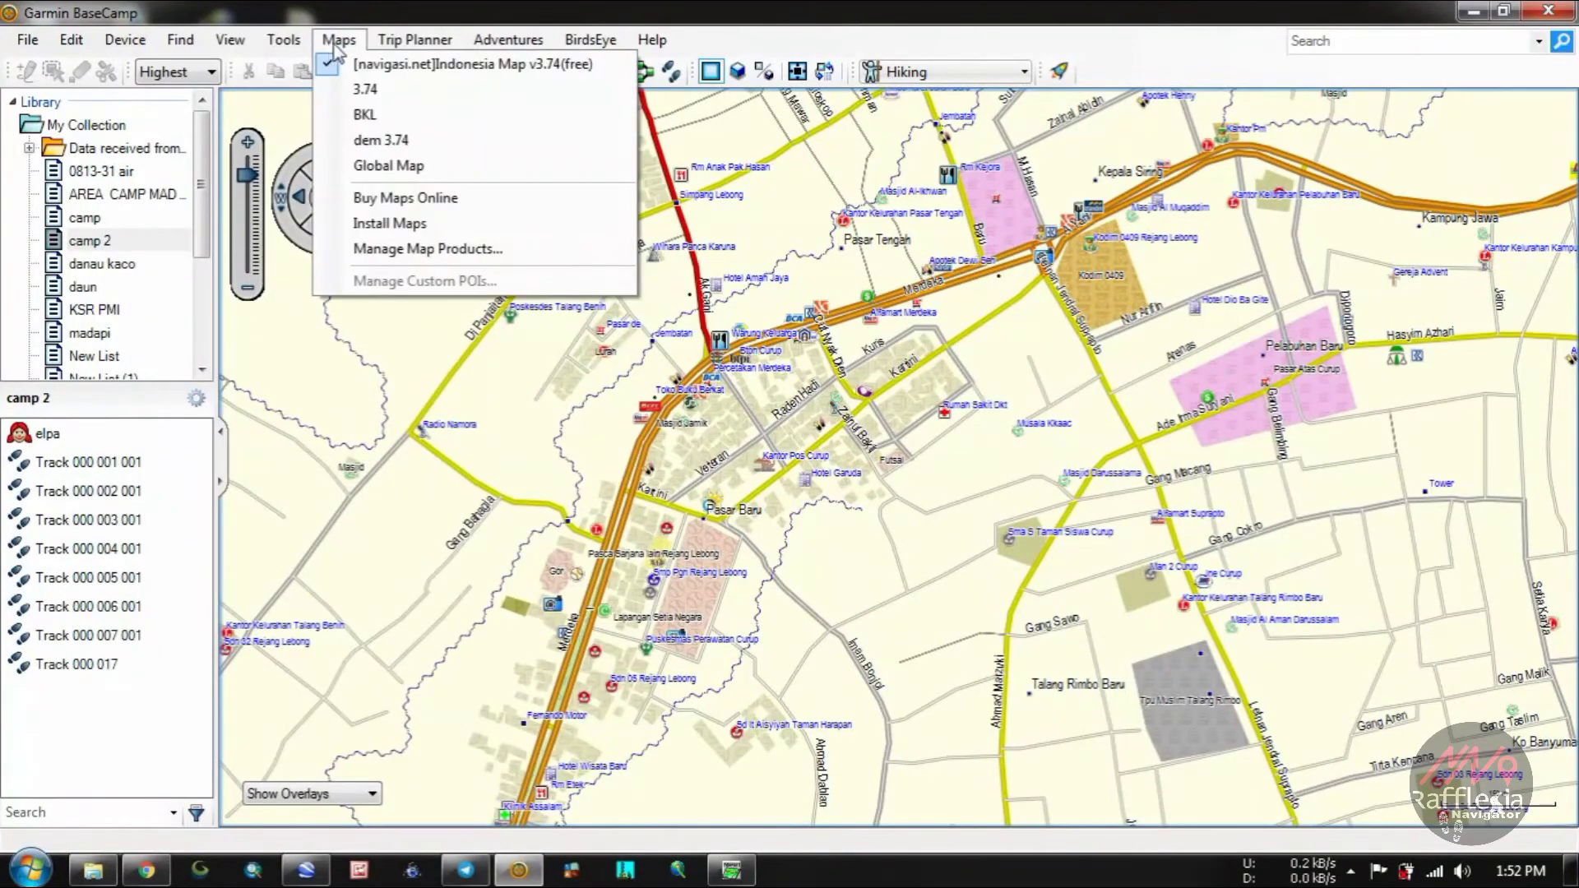
left_click(395, 135)
left_click_drag(639, 365, 957, 421)
left_click_drag(660, 325, 1019, 461)
scroll(861, 391, "down", 2)
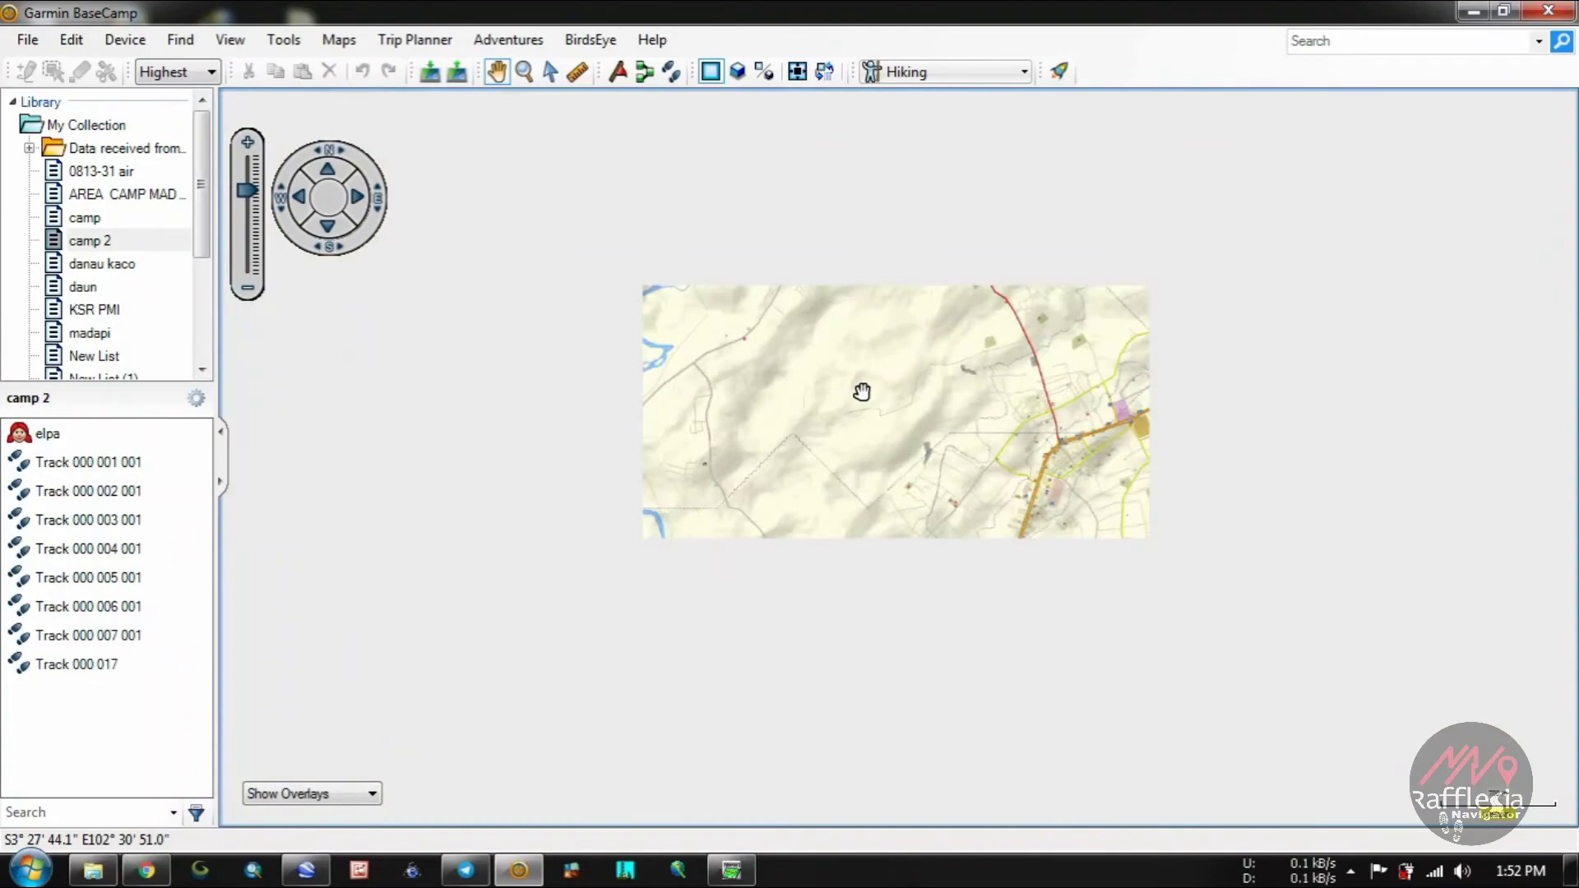
left_click_drag(701, 307, 1107, 448)
scroll(796, 496, "up", 1)
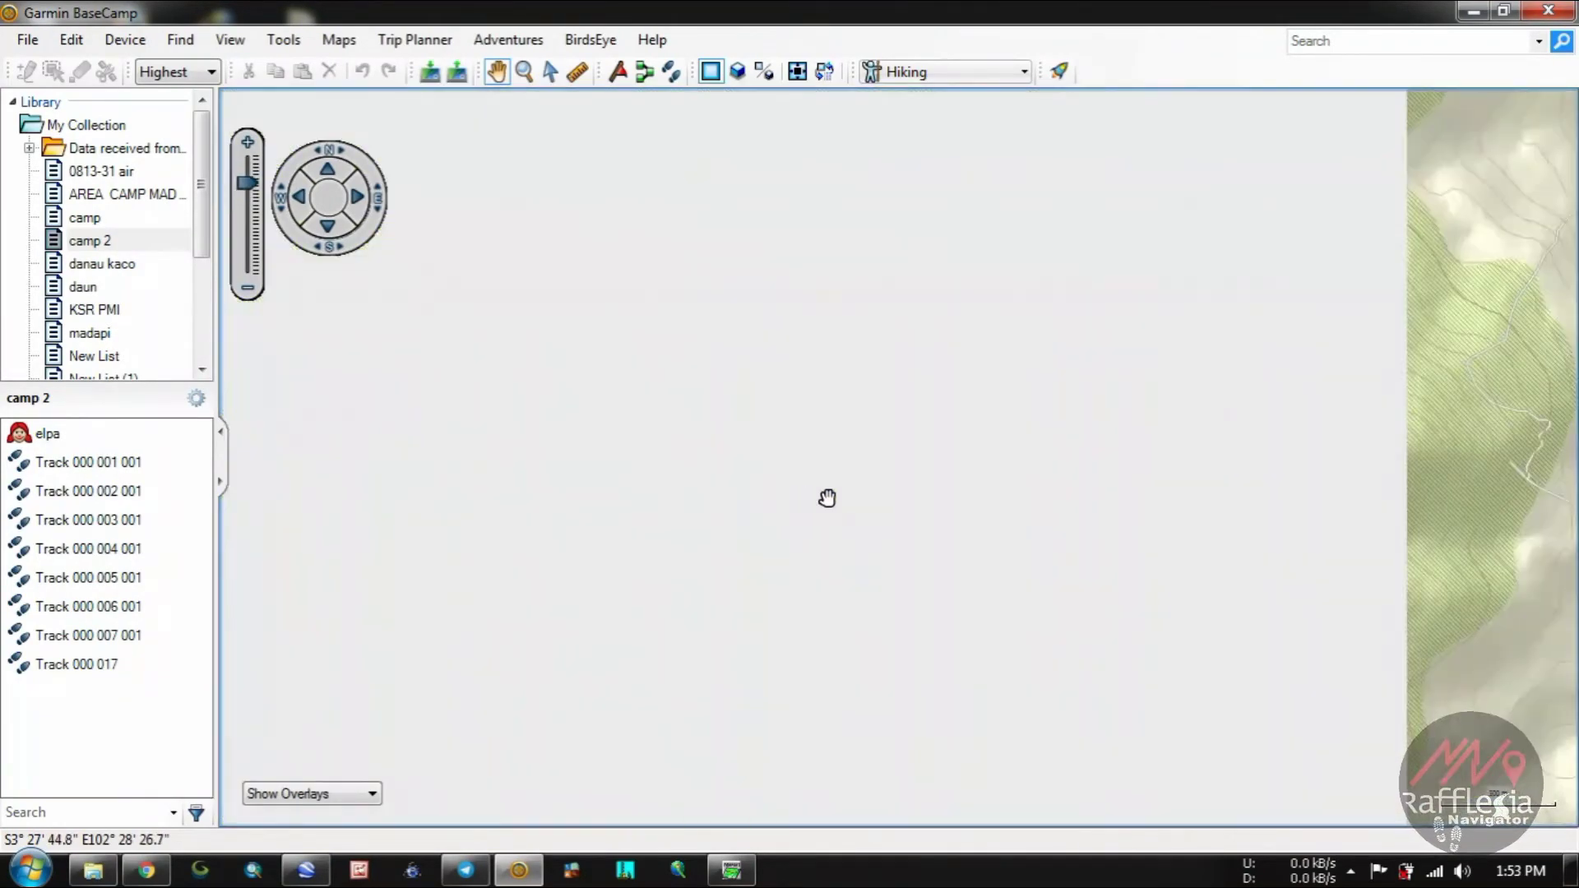
left_click_drag(837, 498, 980, 334)
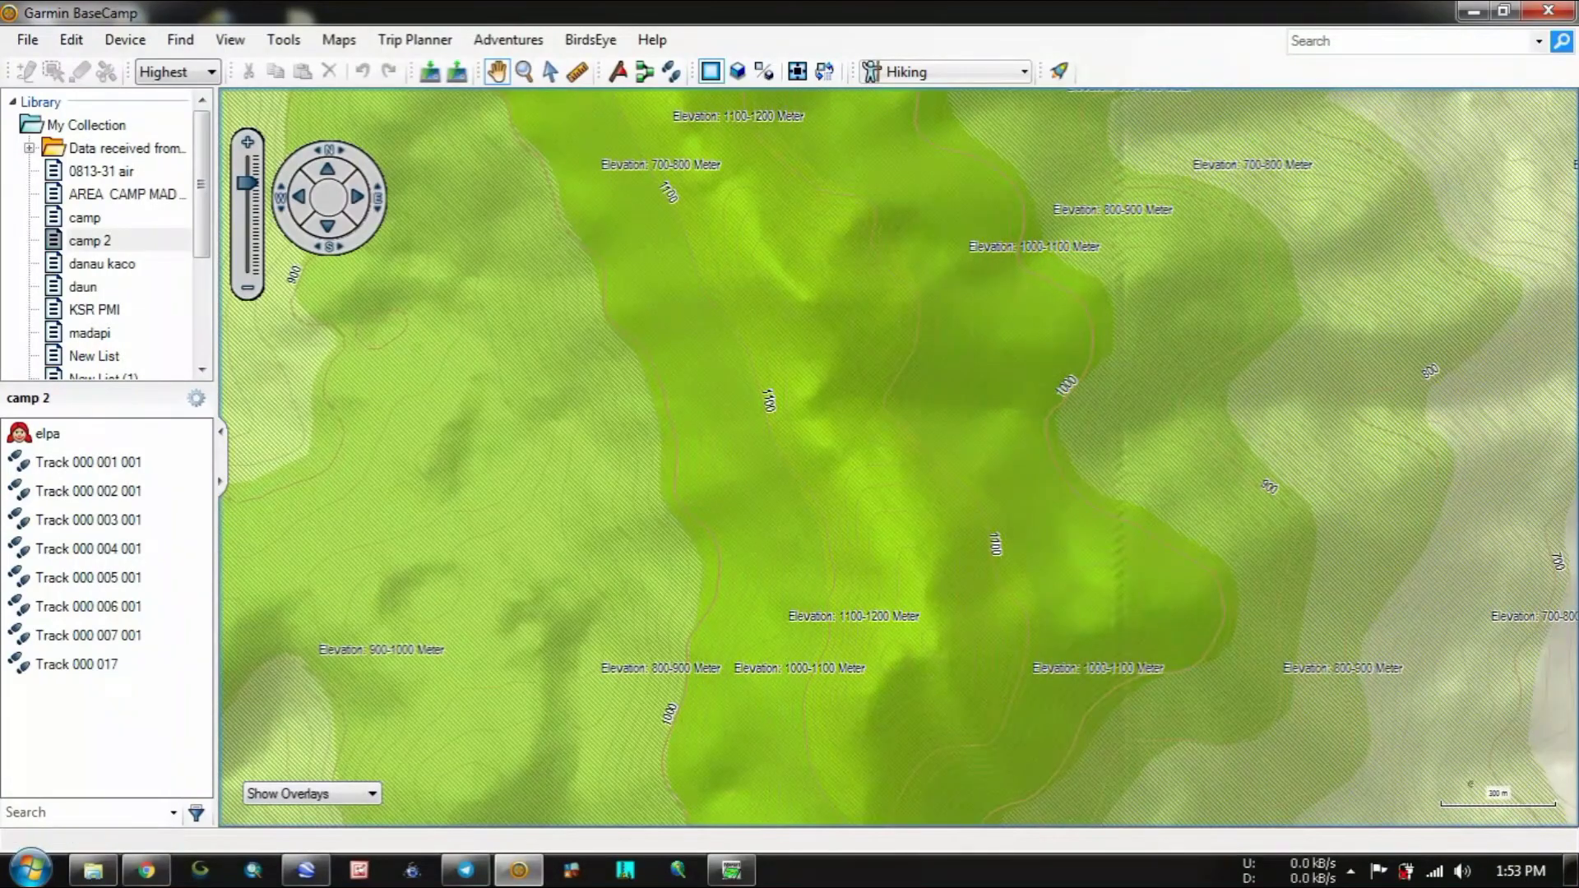
left_click_drag(1184, 496, 1106, 543)
Step: Inspect the hill terrain in the 3D map view, then return to the 2D map
left_click(740, 72)
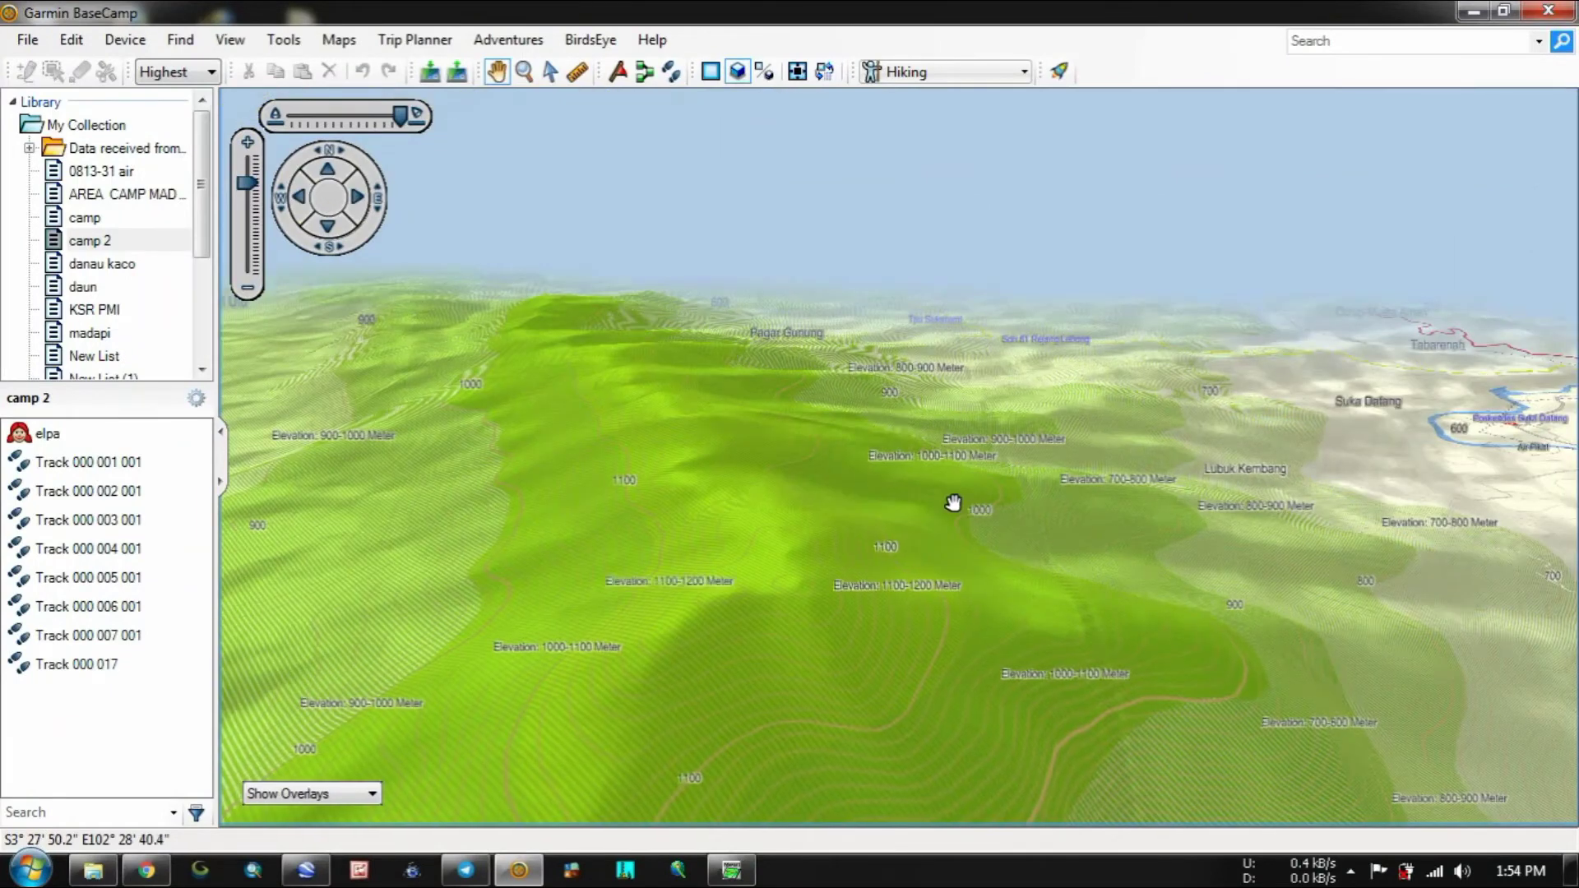
left_click_drag(951, 504, 434, 293)
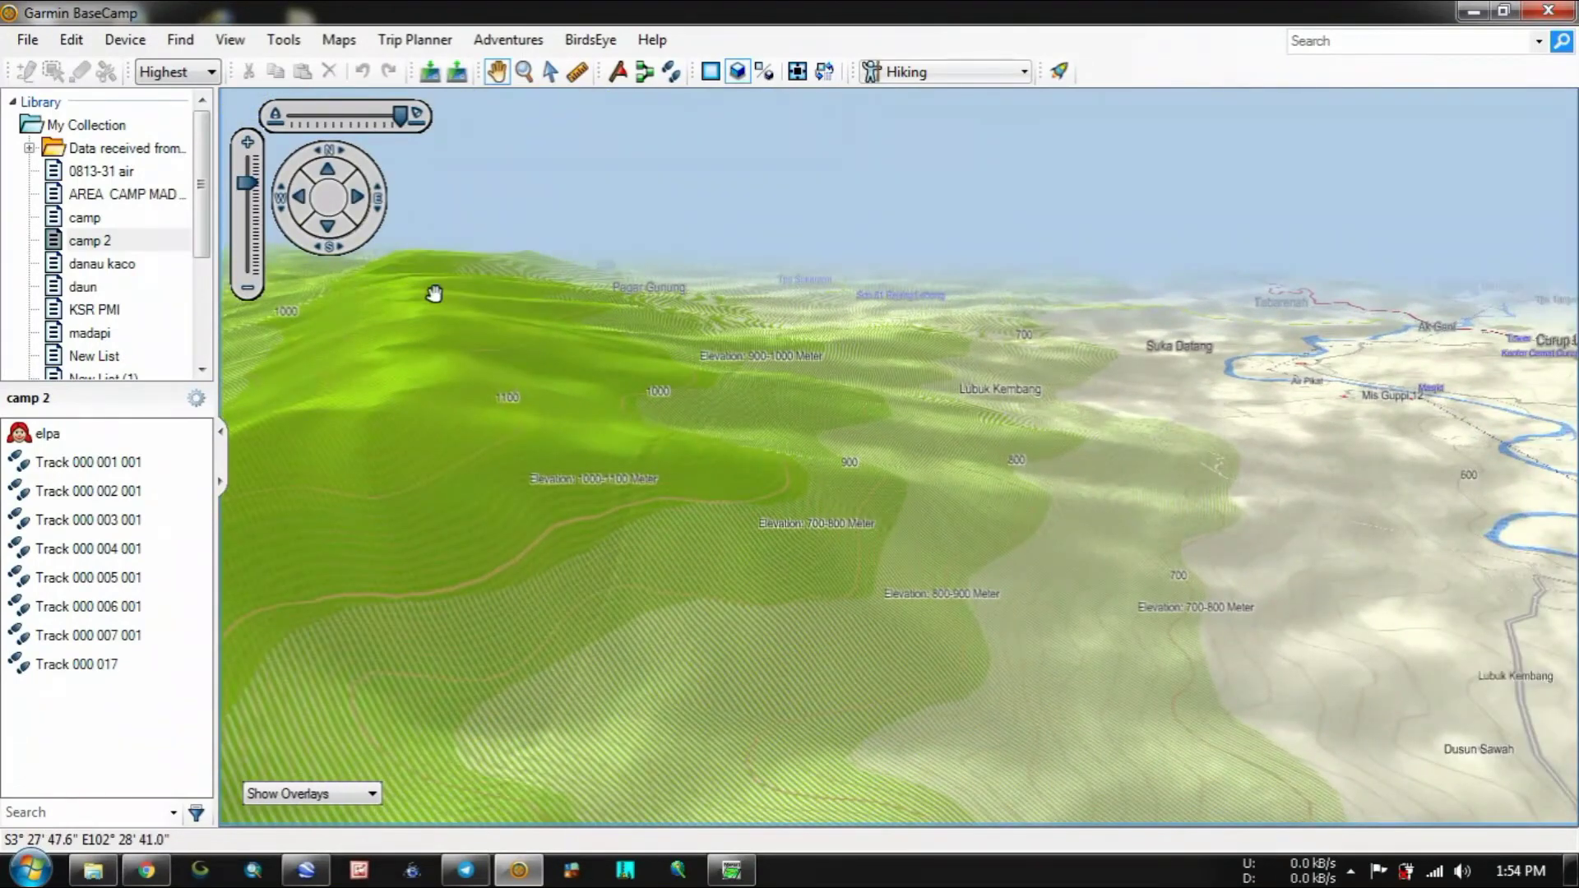
left_click(247, 145)
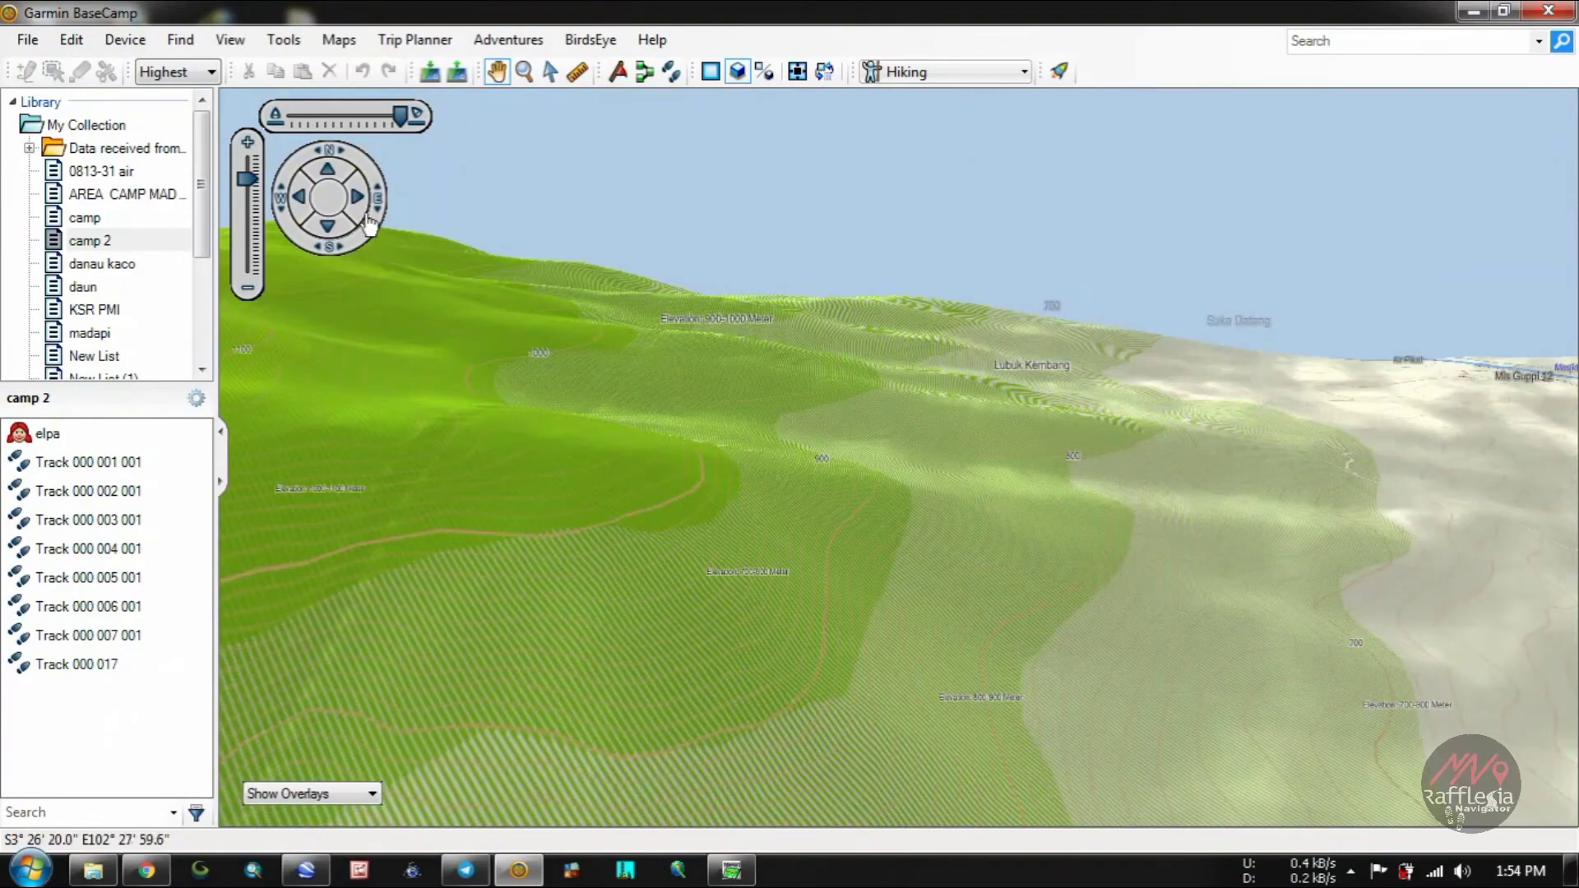
left_click_drag(354, 189, 920, 714)
left_click(709, 71)
left_click(364, 183)
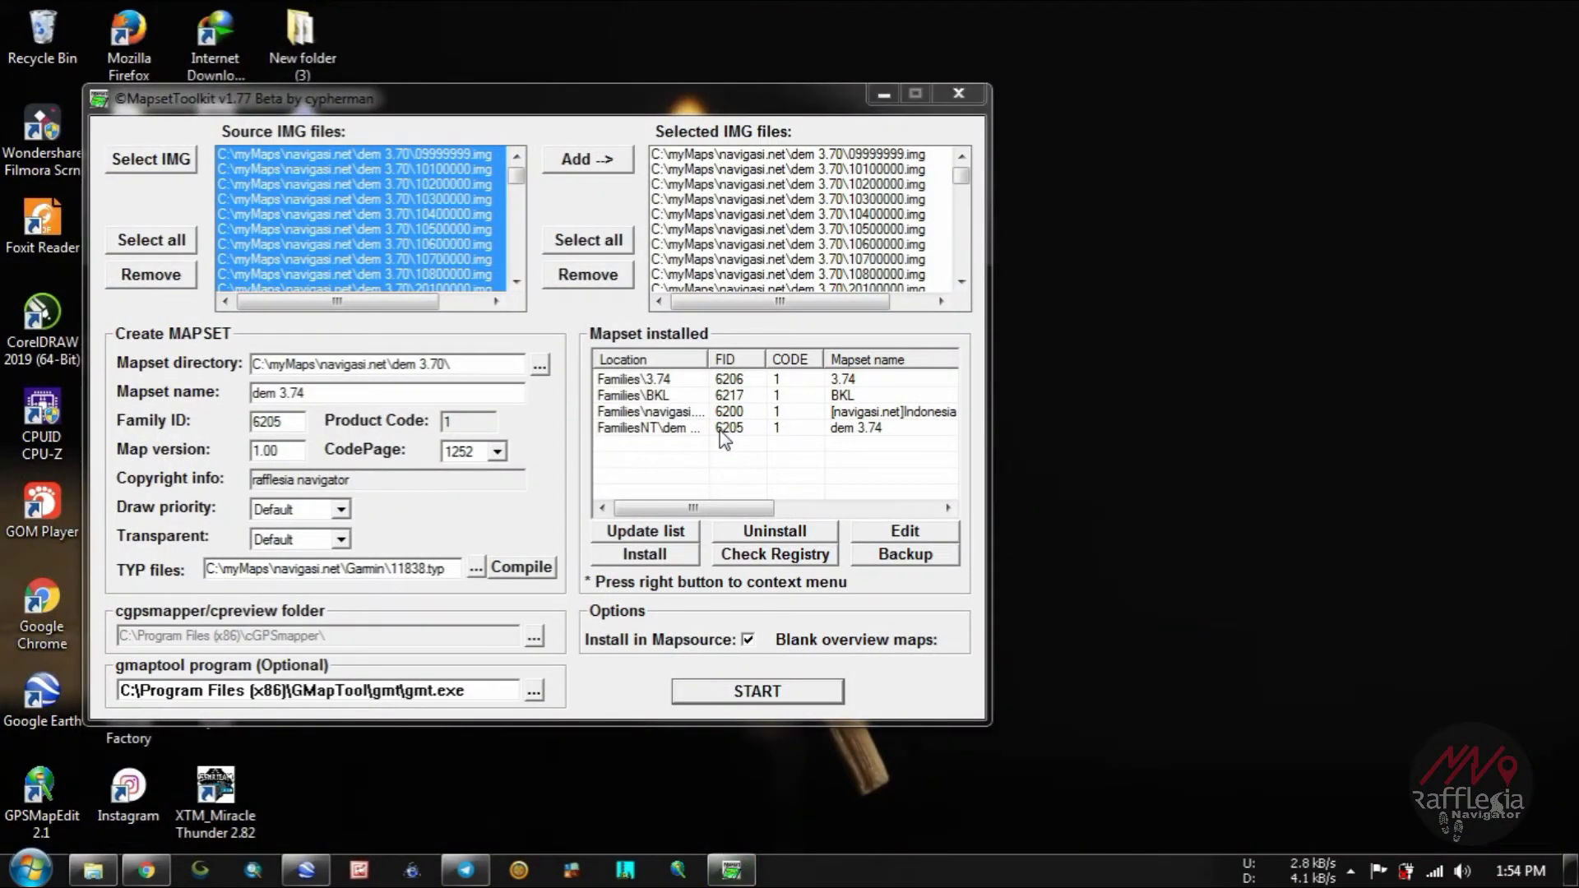
Step: Restart MapSetToolKit and open the installed dem 3.74 mapset for editing
left_click(721, 429)
left_click(958, 94)
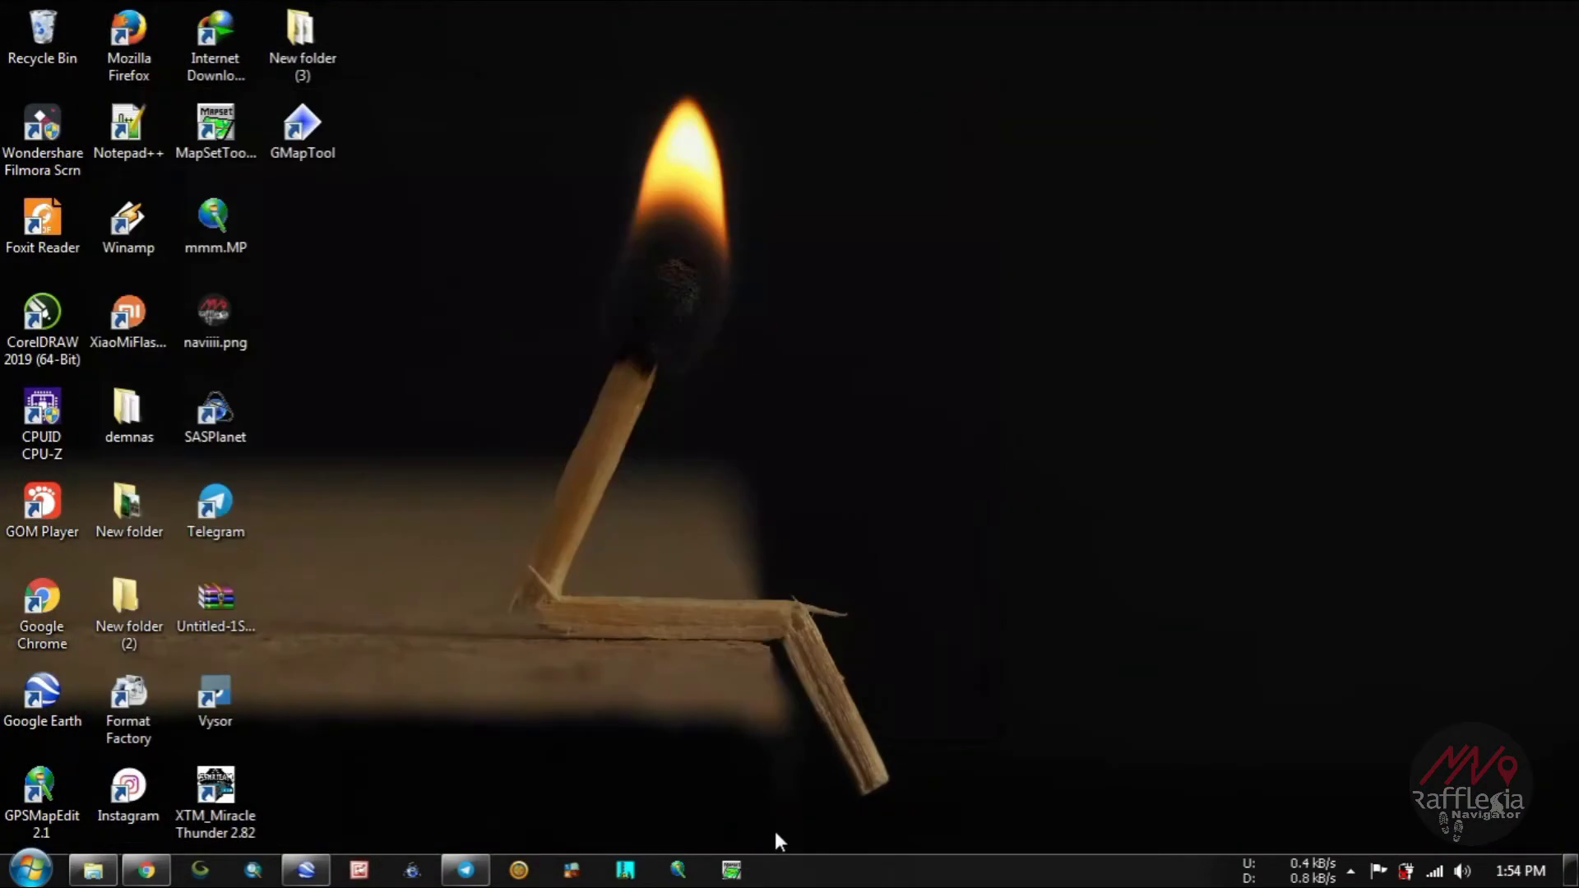
left_click(732, 870)
left_click(716, 457)
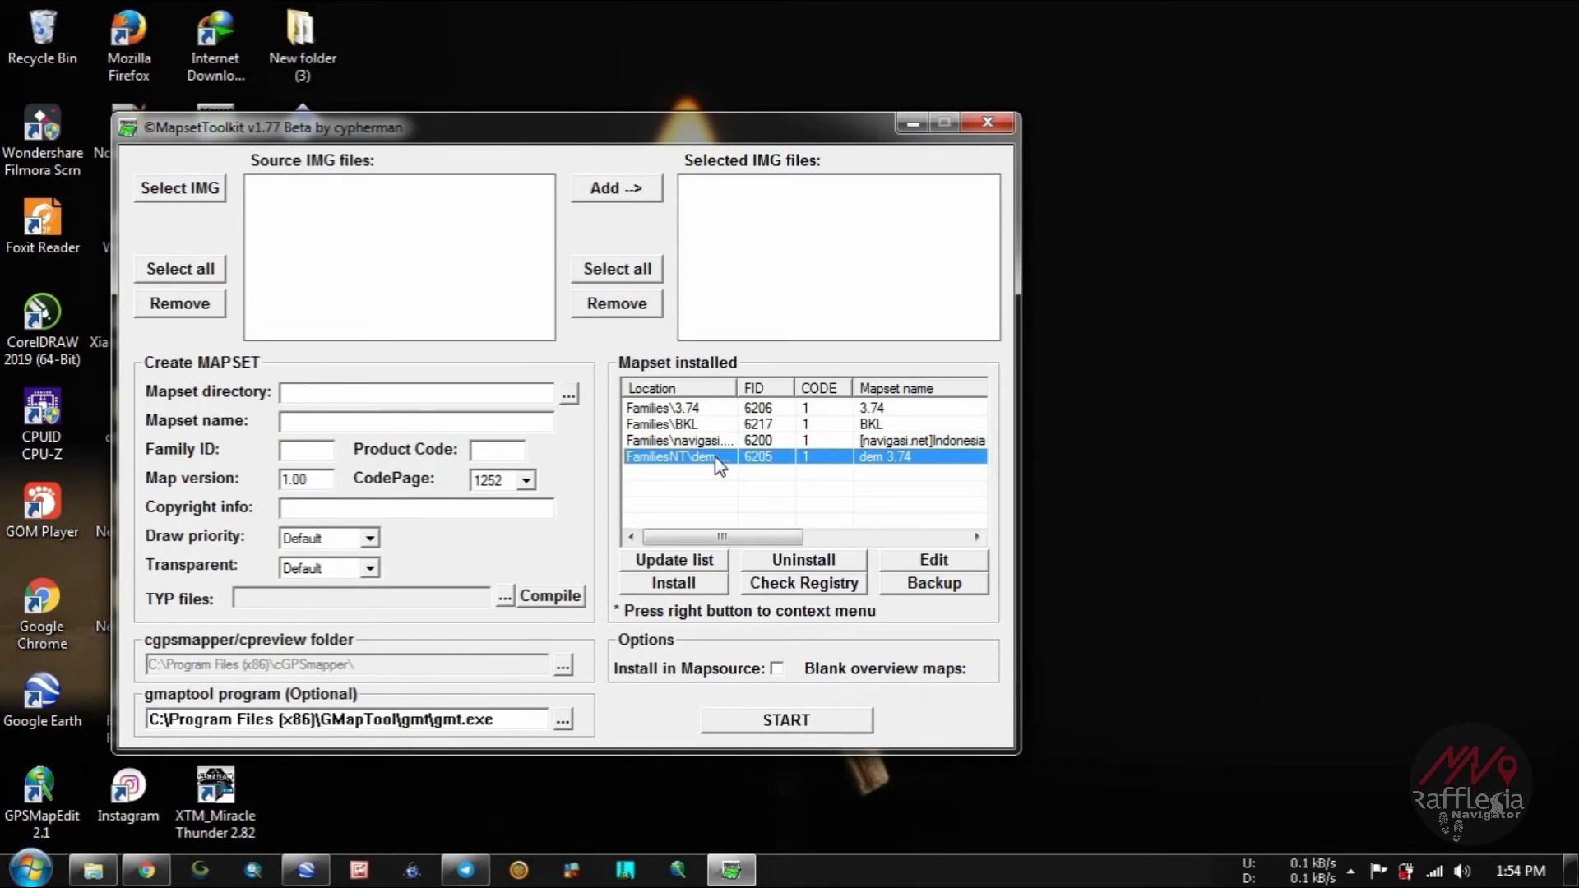
left_click(929, 563)
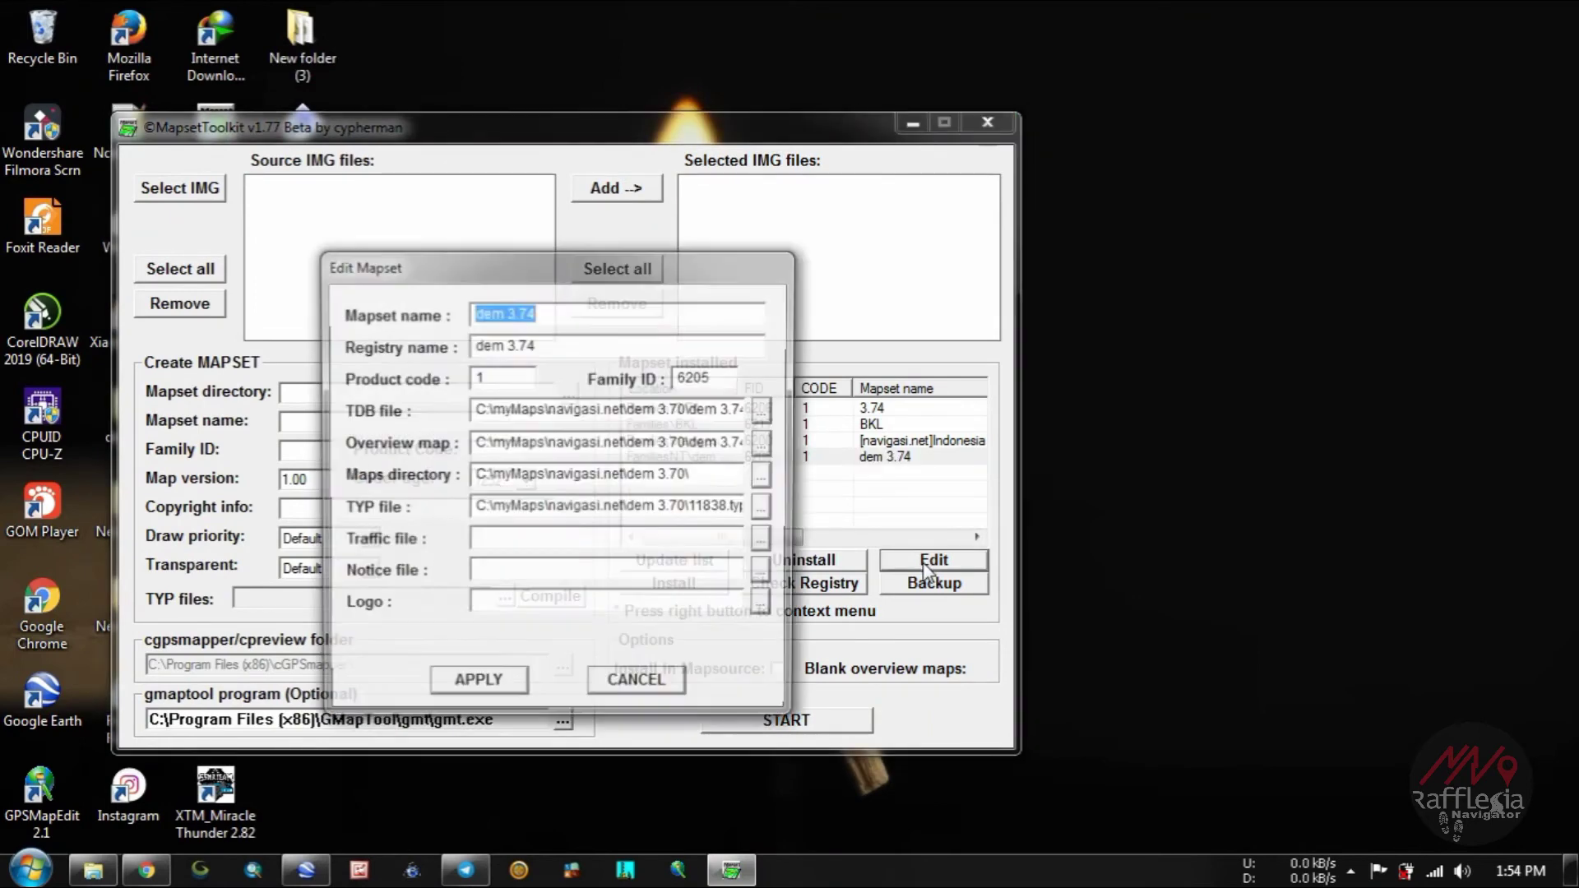
Step: Clear the TYP file path of the dem 3.74 mapset, apply the edit and close MapSetToolKit
left_click(492, 506)
left_click_drag(474, 508, 764, 526)
right_click(729, 510)
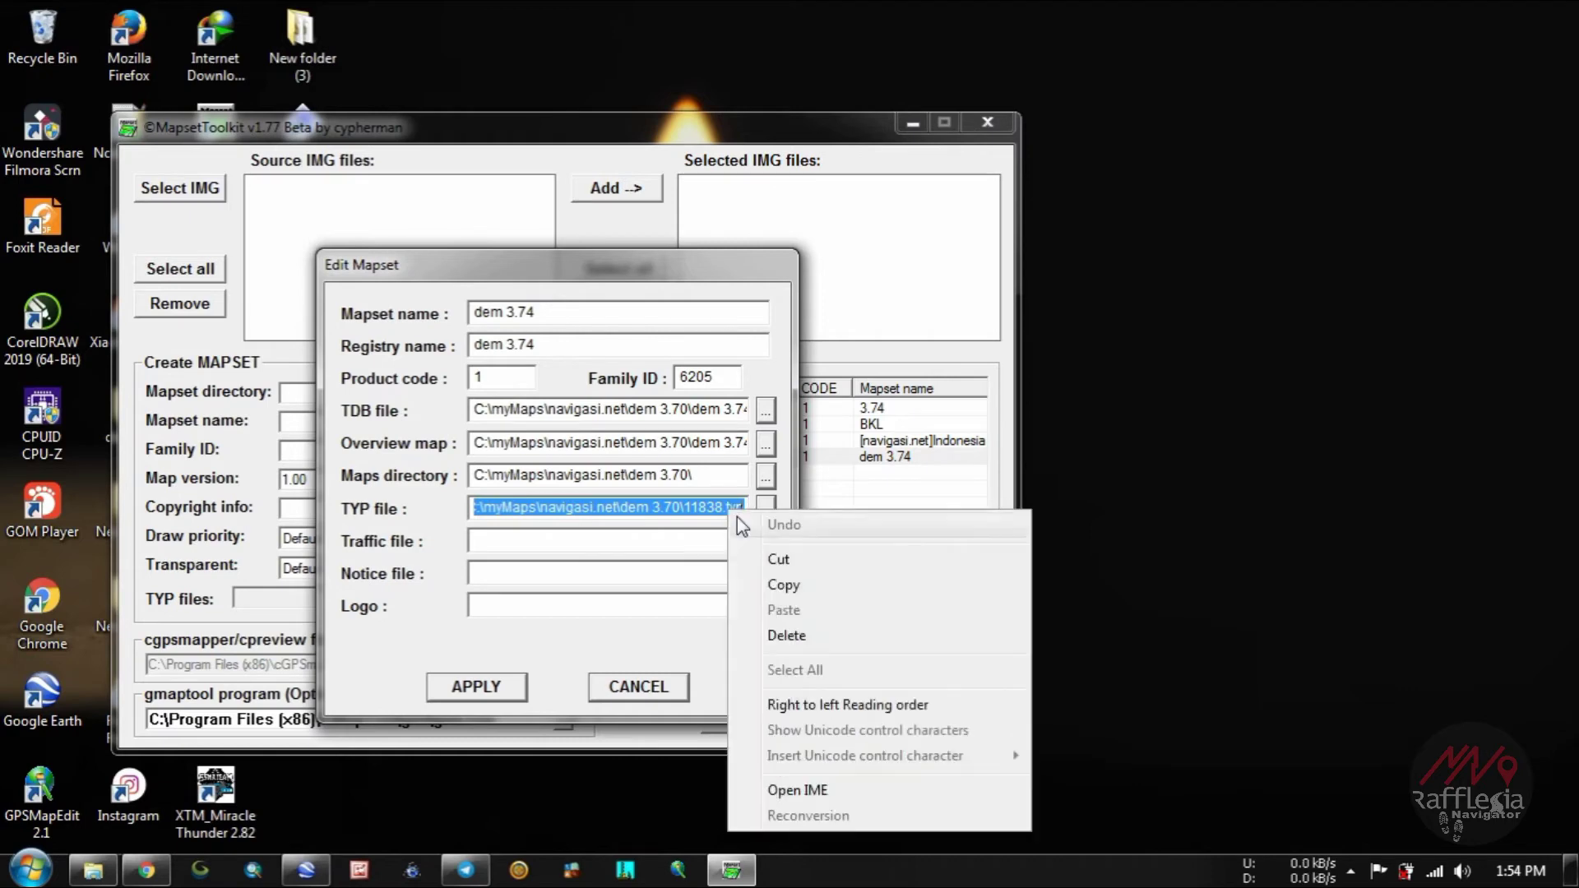
left_click(744, 634)
left_click(487, 695)
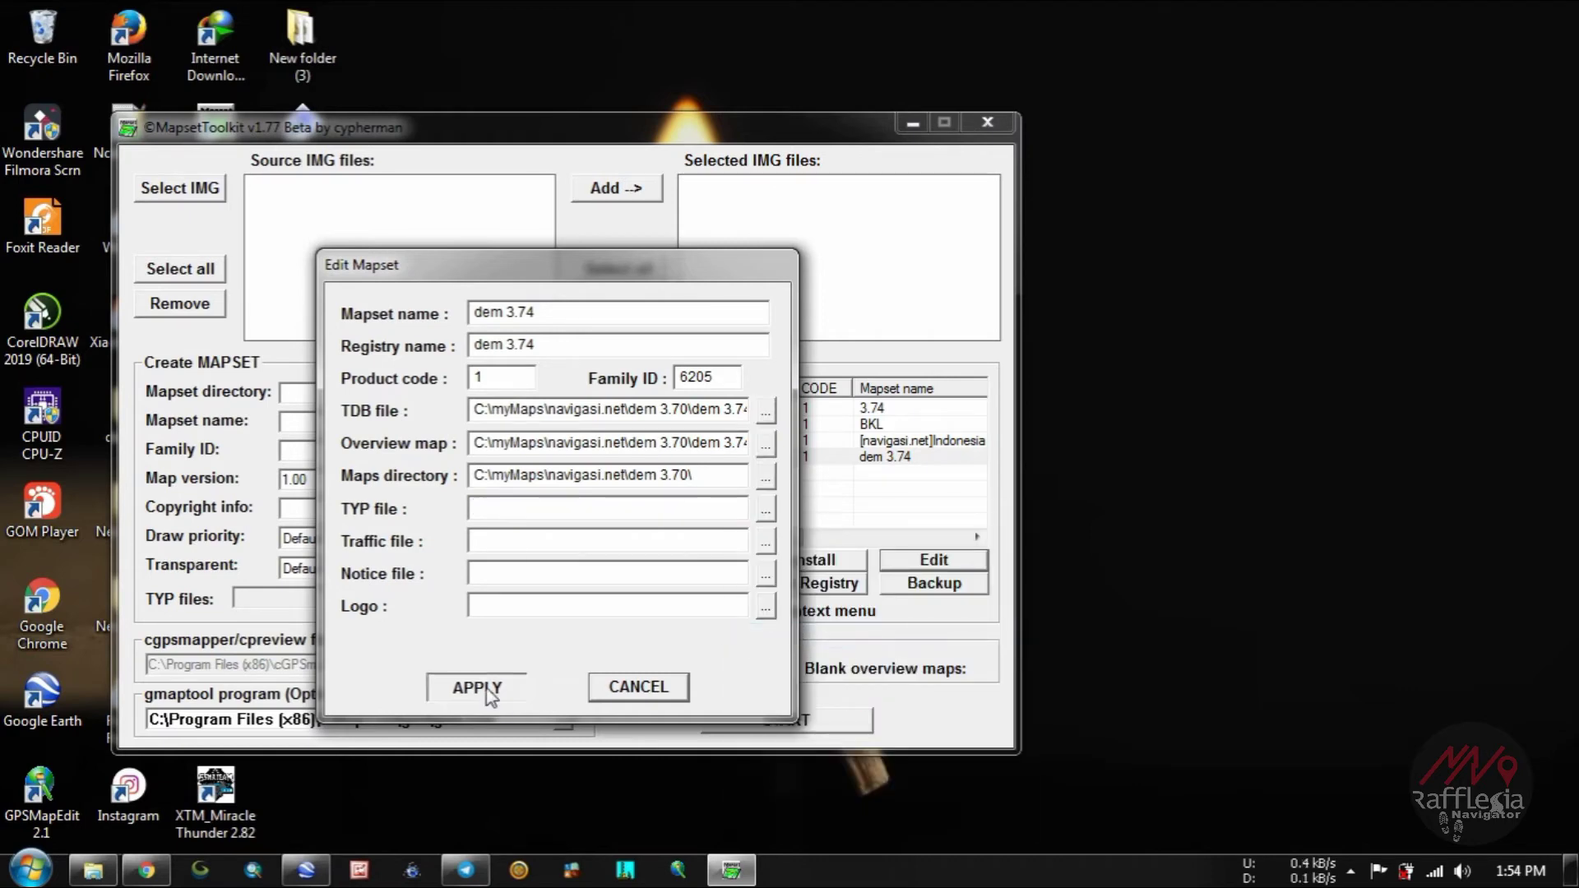
left_click(824, 517)
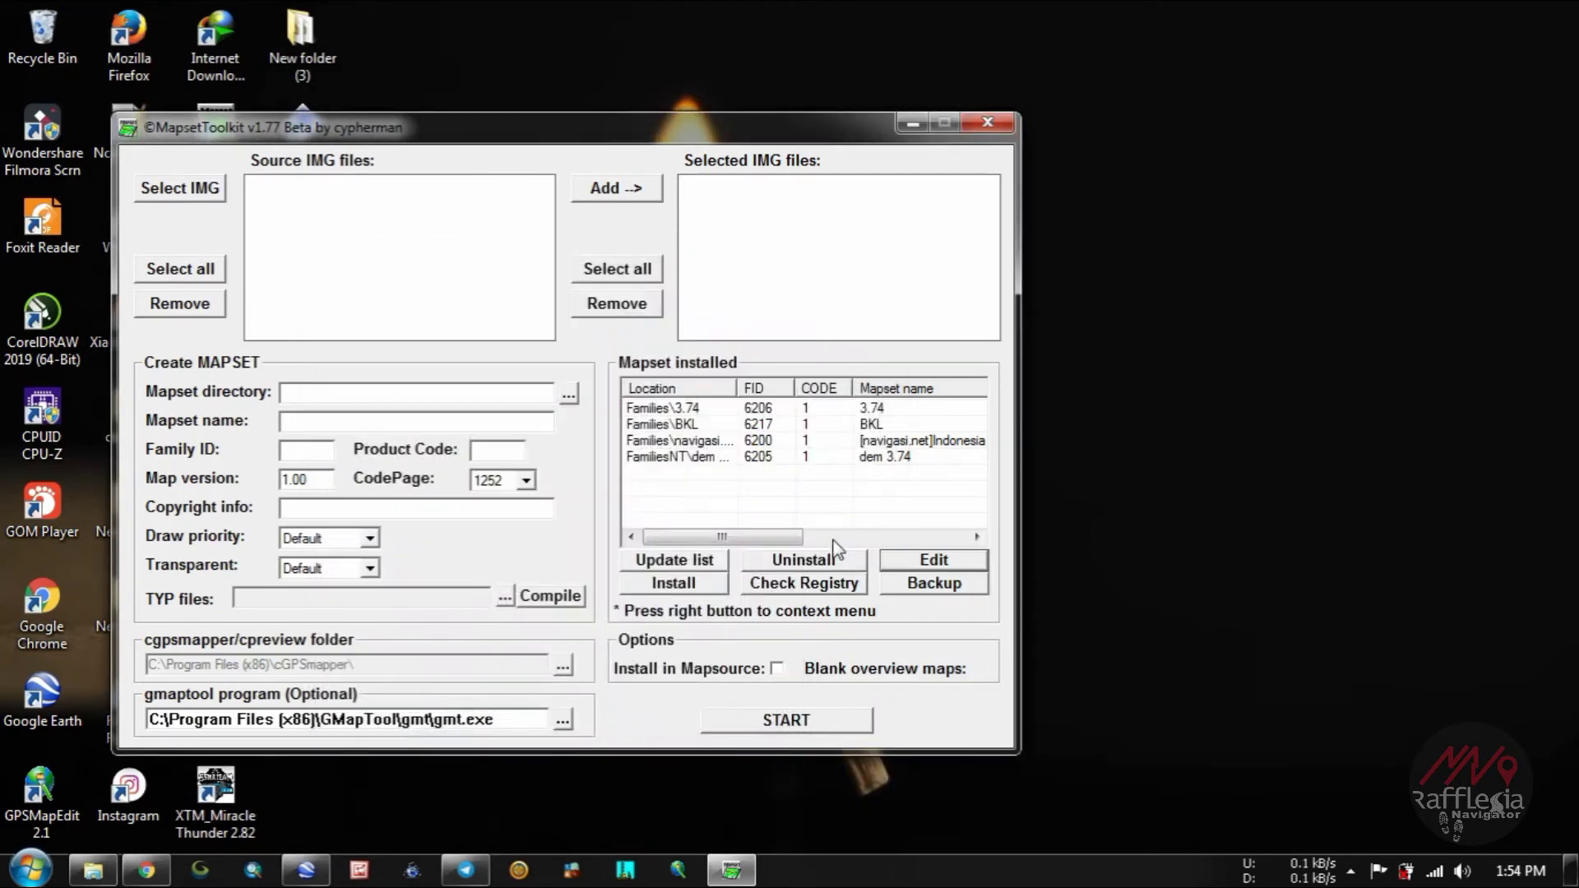
left_click(985, 123)
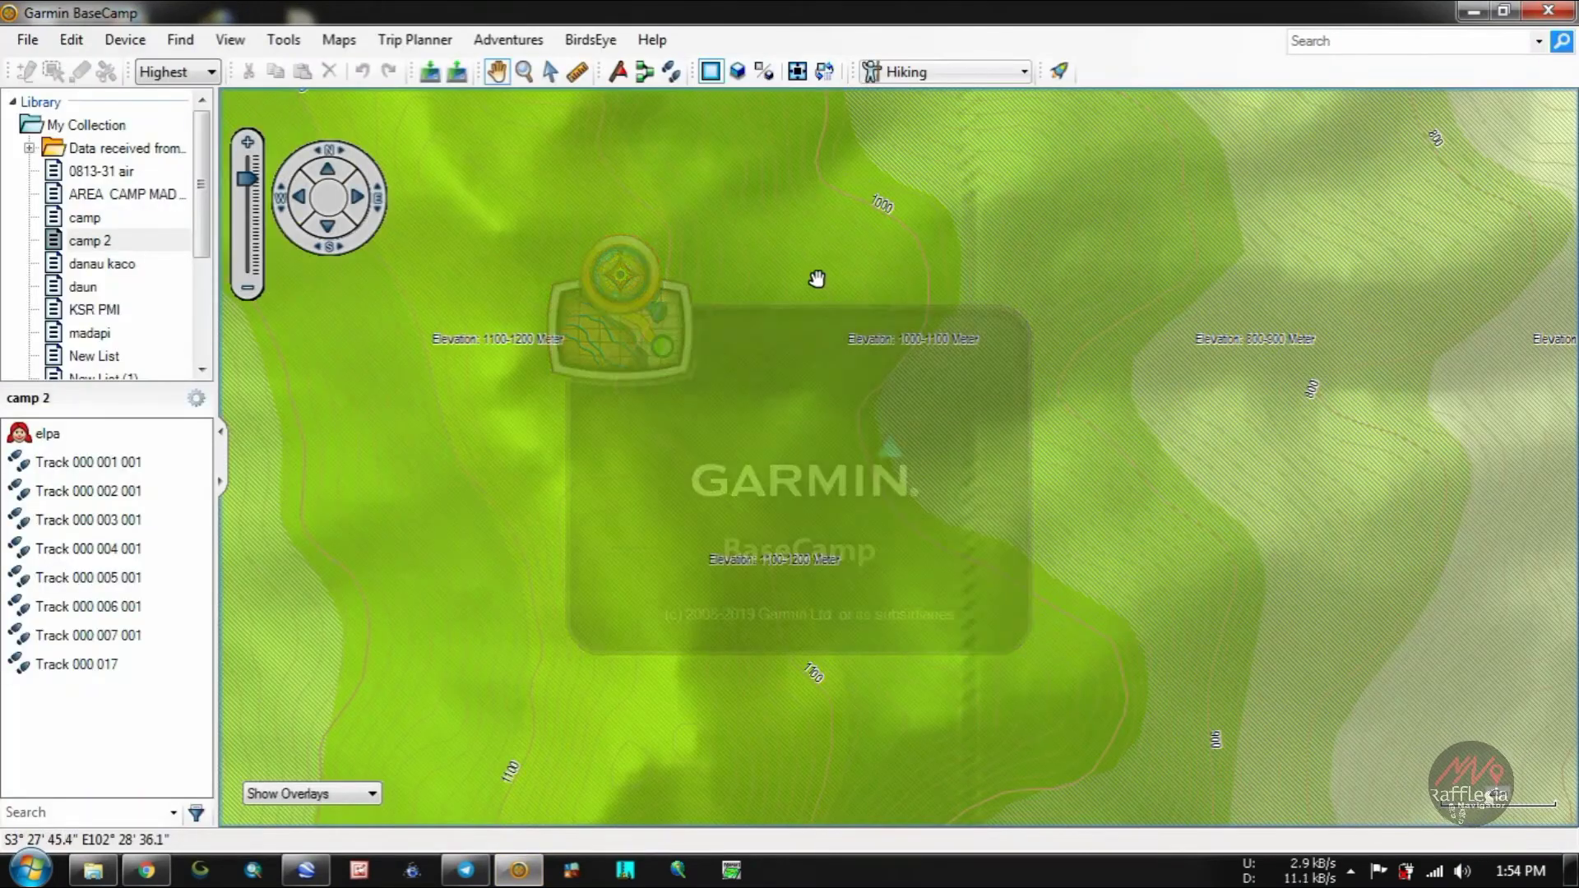
Step: Restart BaseCamp and look over the elevation zones of the hills west of Curup on the street map without shaded relief
left_click(339, 39)
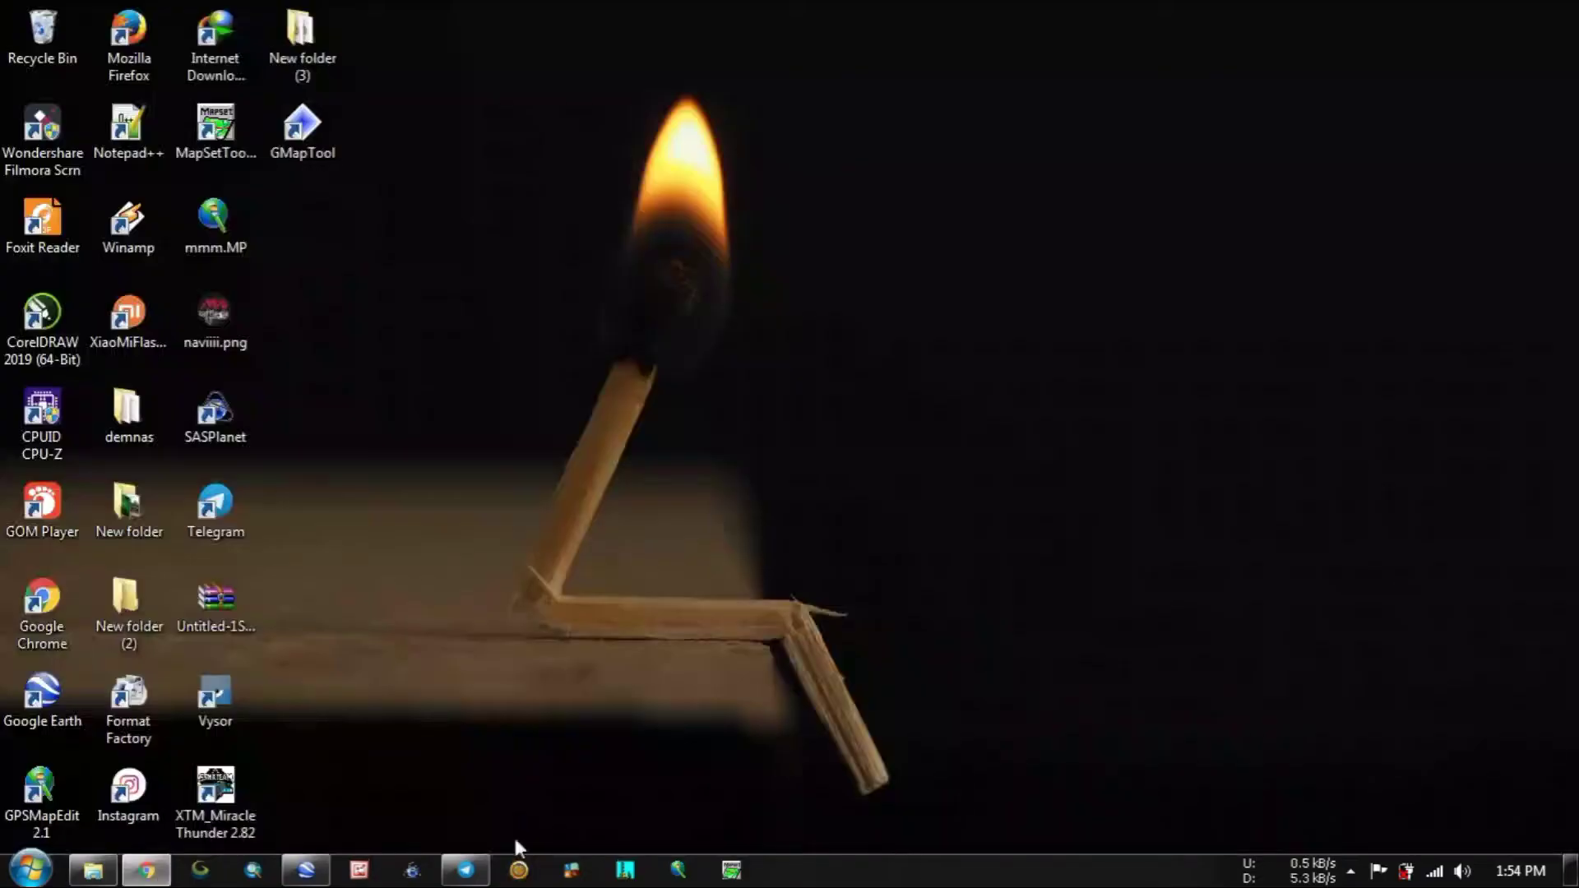
left_click(519, 874)
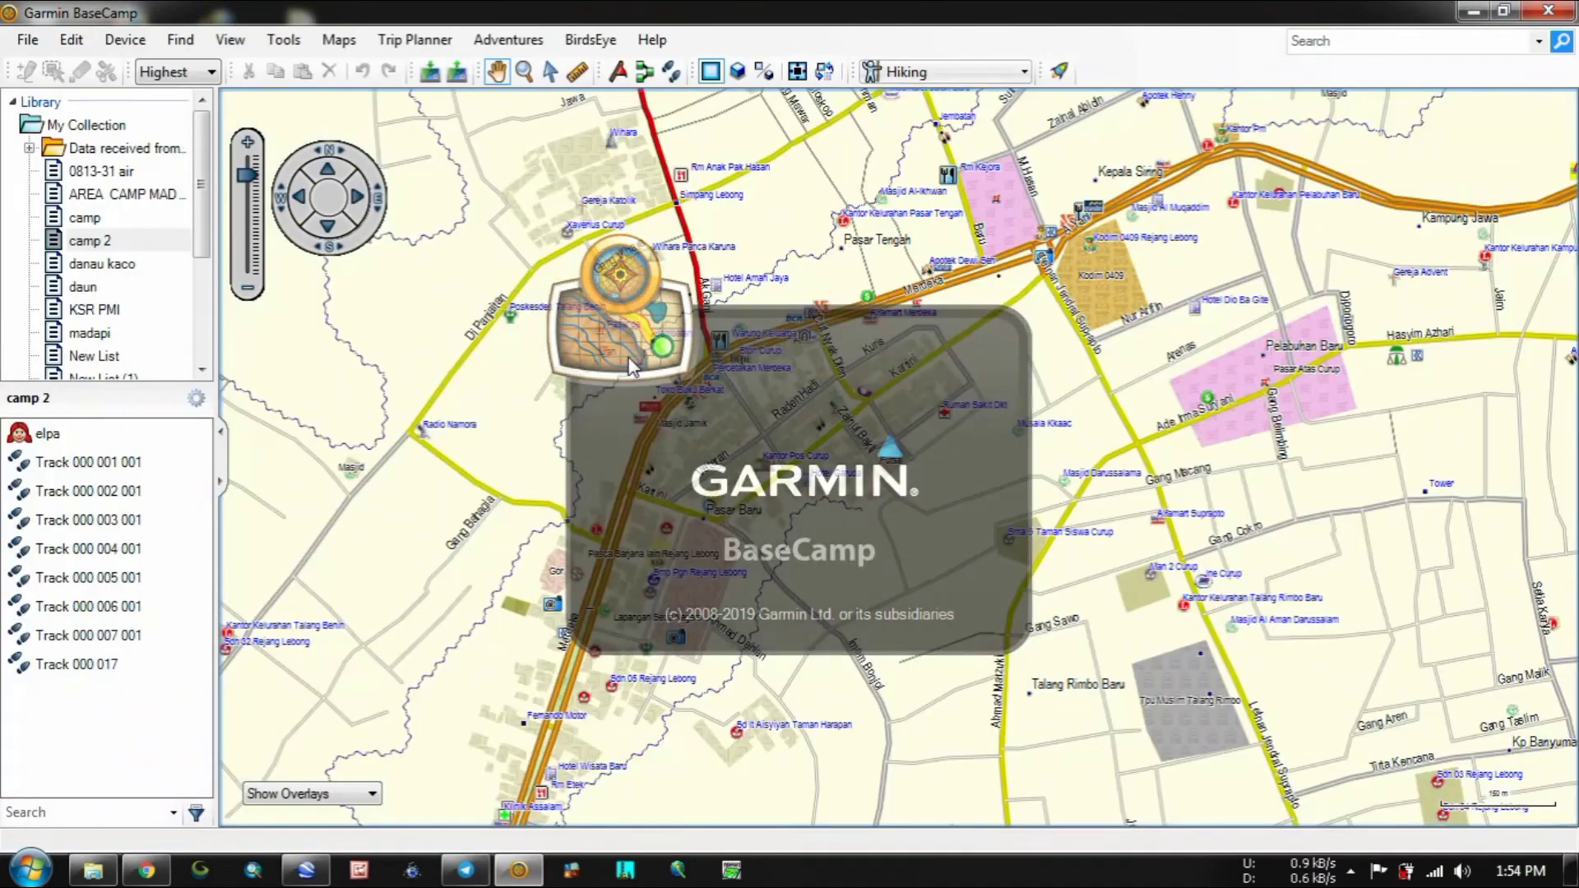
scroll(712, 419, "down", 3)
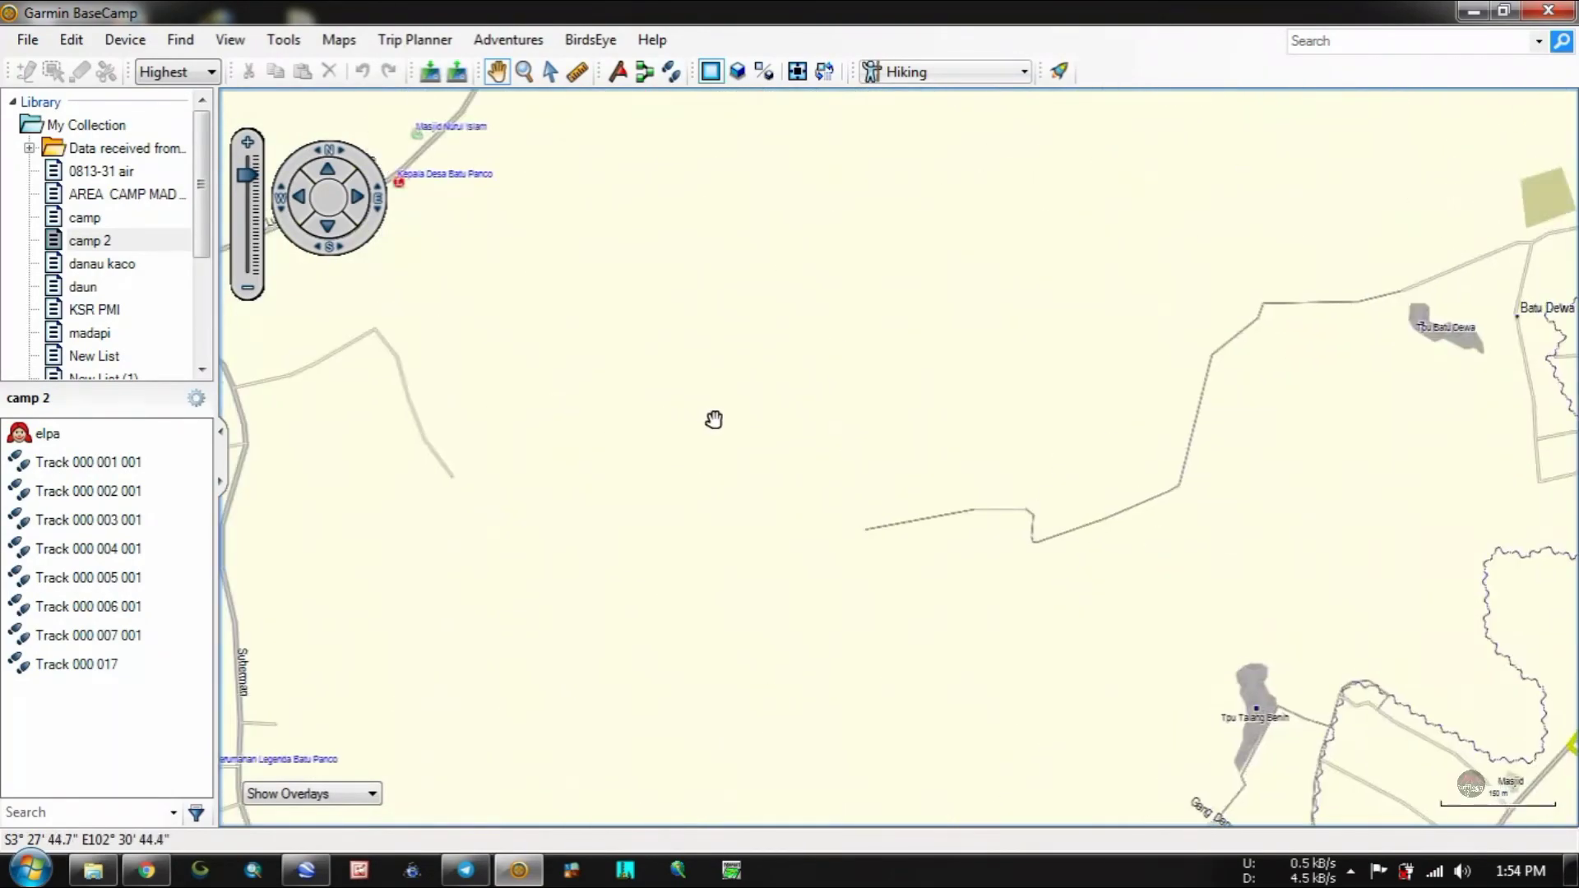
left_click_drag(705, 412, 997, 495)
left_click_drag(800, 435, 931, 490)
left_click_drag(614, 413, 786, 427)
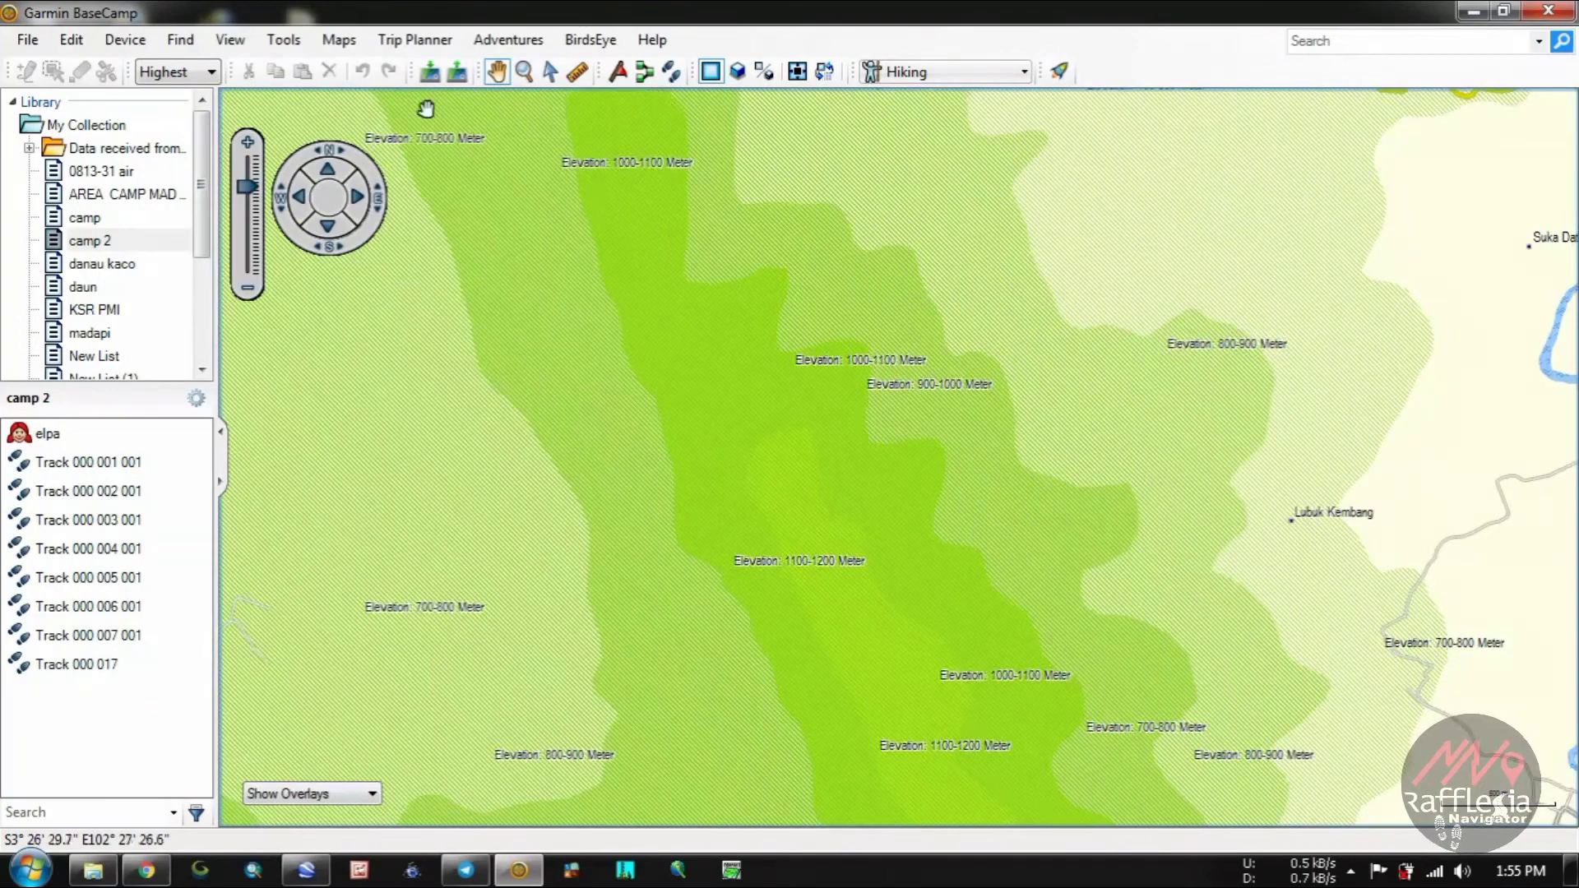
Step: Display the dem 3.74 map and examine its shaded relief and contours across the hills west of Lubuk Kembang
left_click(348, 46)
left_click(366, 140)
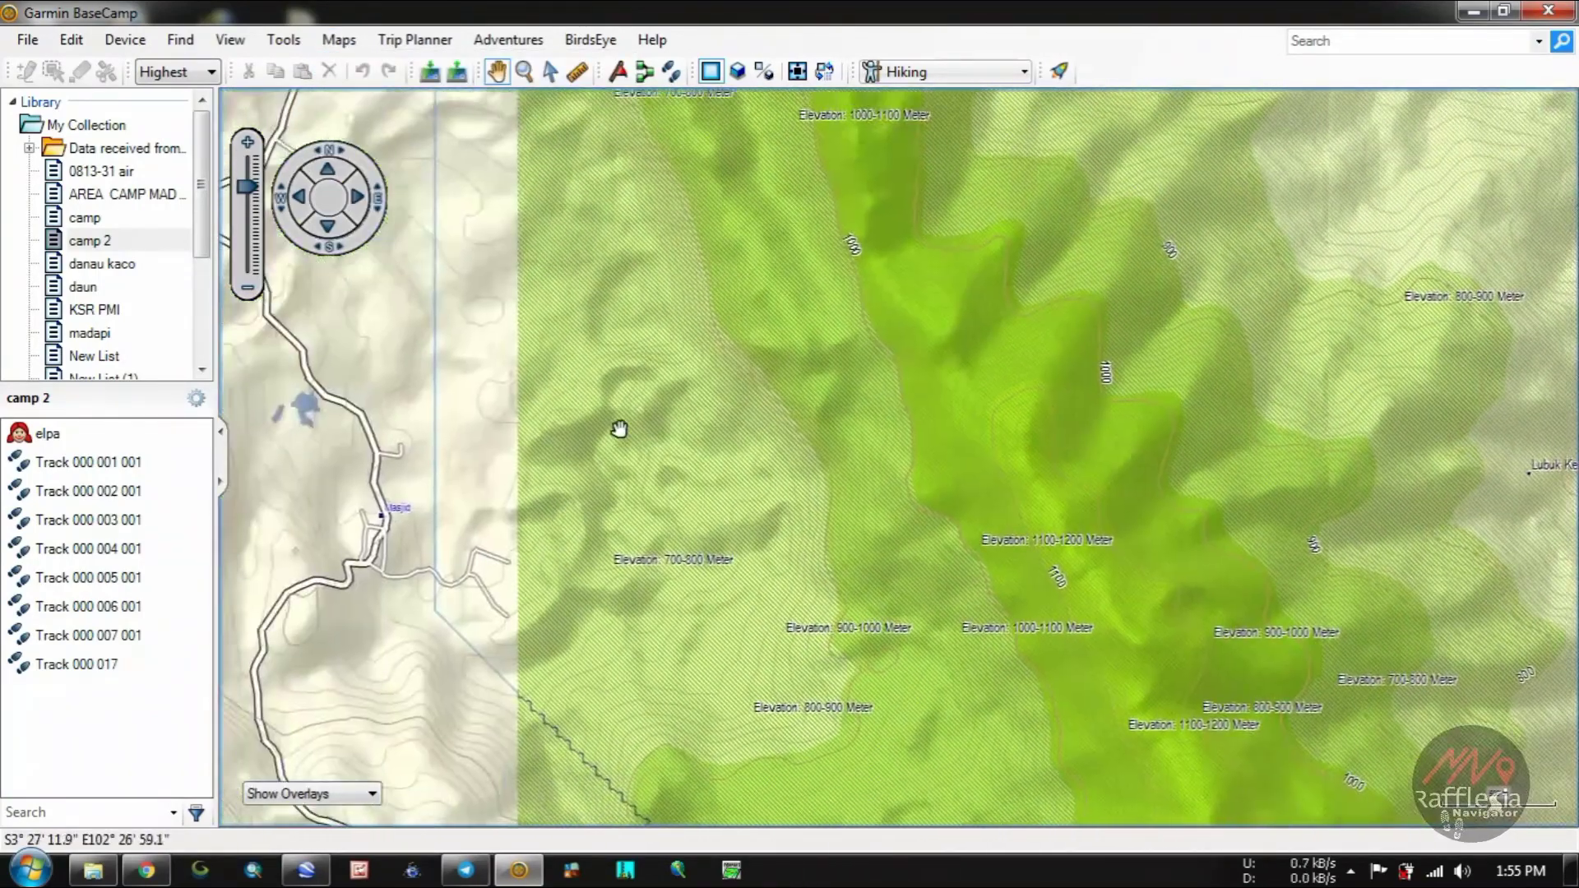
mouse_move(616, 430)
left_mouse_down()
mouse_move(1114, 570)
mouse_move(1004, 698)
left_mouse_up()
left_click_drag(600, 356, 1011, 674)
mouse_move(1038, 482)
left_mouse_down()
mouse_move(1082, 427)
mouse_move(857, 405)
mouse_move(486, 532)
mouse_move(785, 690)
mouse_move(581, 387)
mouse_move(758, 501)
mouse_move(916, 677)
mouse_move(1033, 614)
mouse_move(1030, 528)
mouse_move(991, 585)
mouse_move(955, 458)
mouse_move(1080, 518)
mouse_move(1069, 525)
mouse_move(1163, 458)
mouse_move(912, 286)
left_mouse_up()
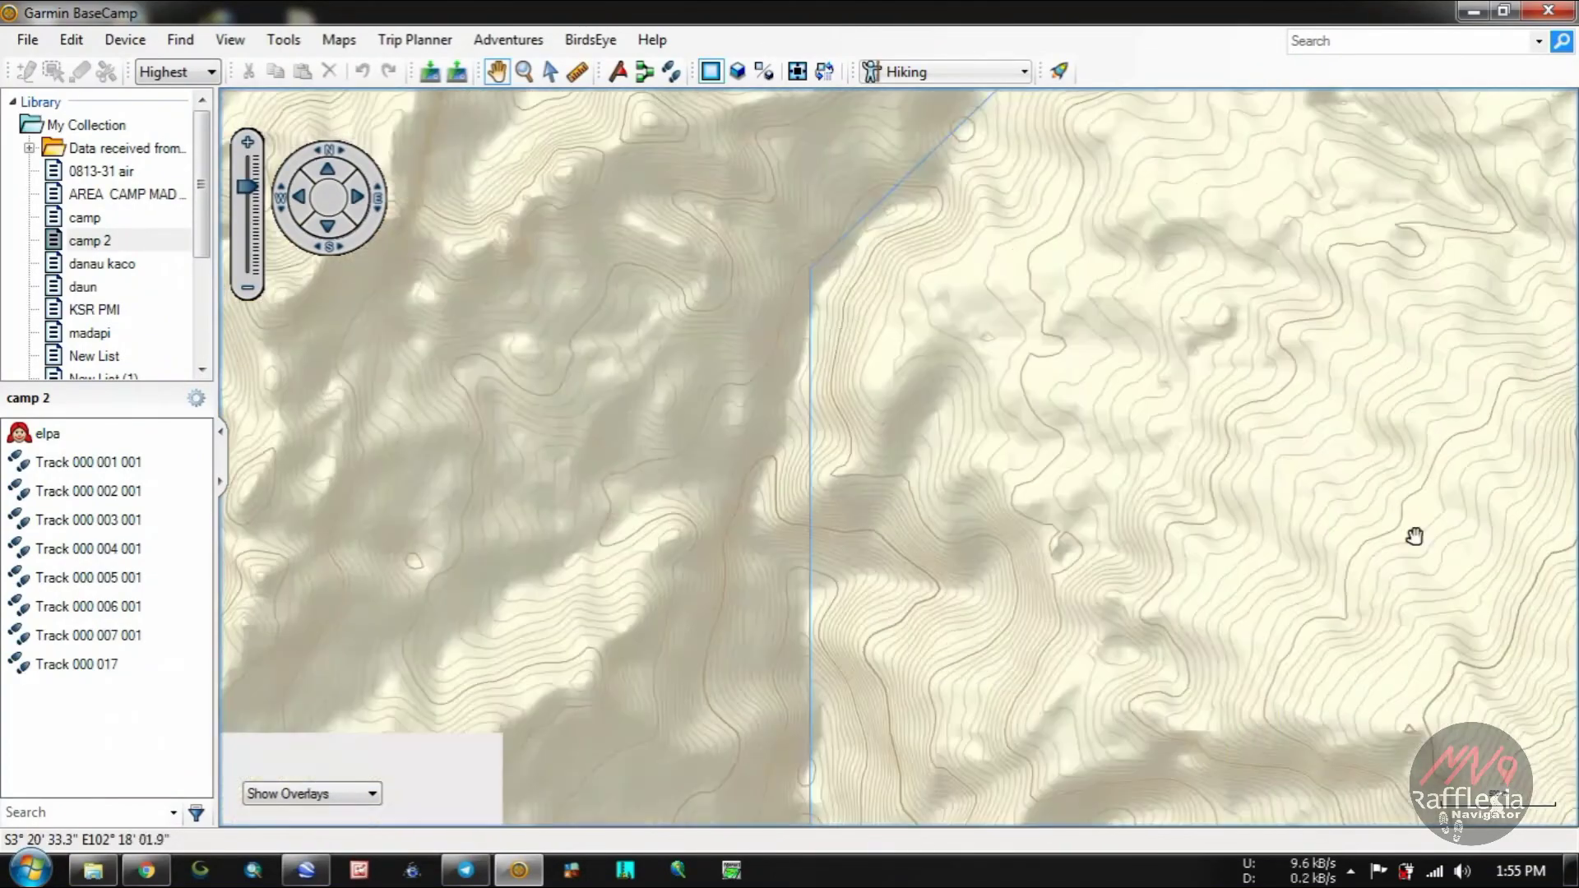